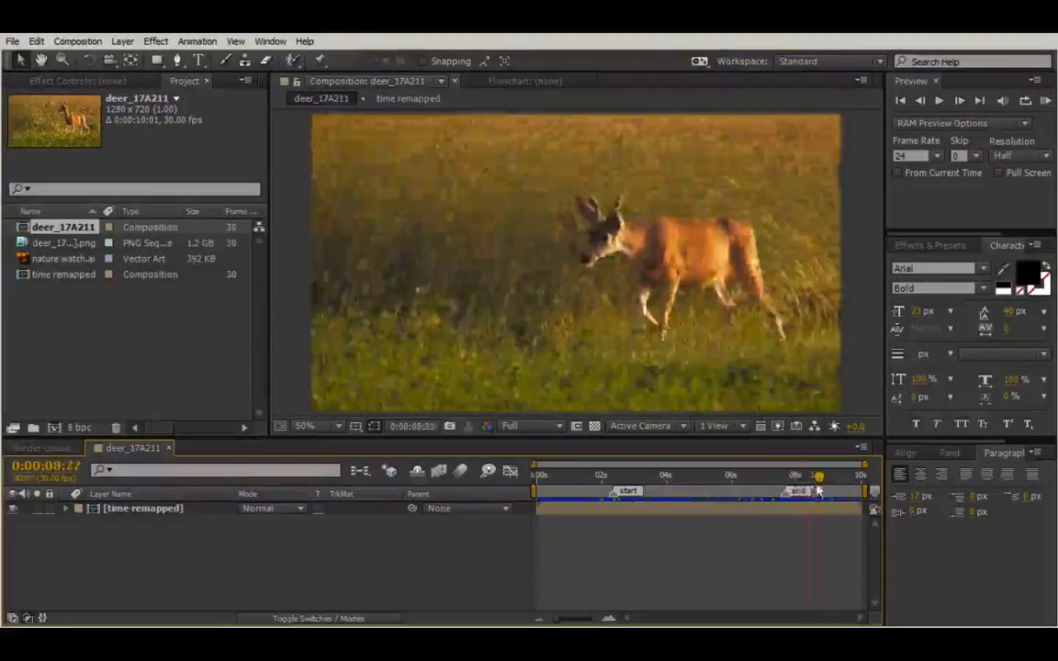
Scrub the deer_17A211 current-time indicator back to about 0:00:07:20.
left_click(621, 471)
mouse_move(621, 471)
left_mouse_down()
mouse_move(608, 477)
mouse_move(787, 486)
left_mouse_up()
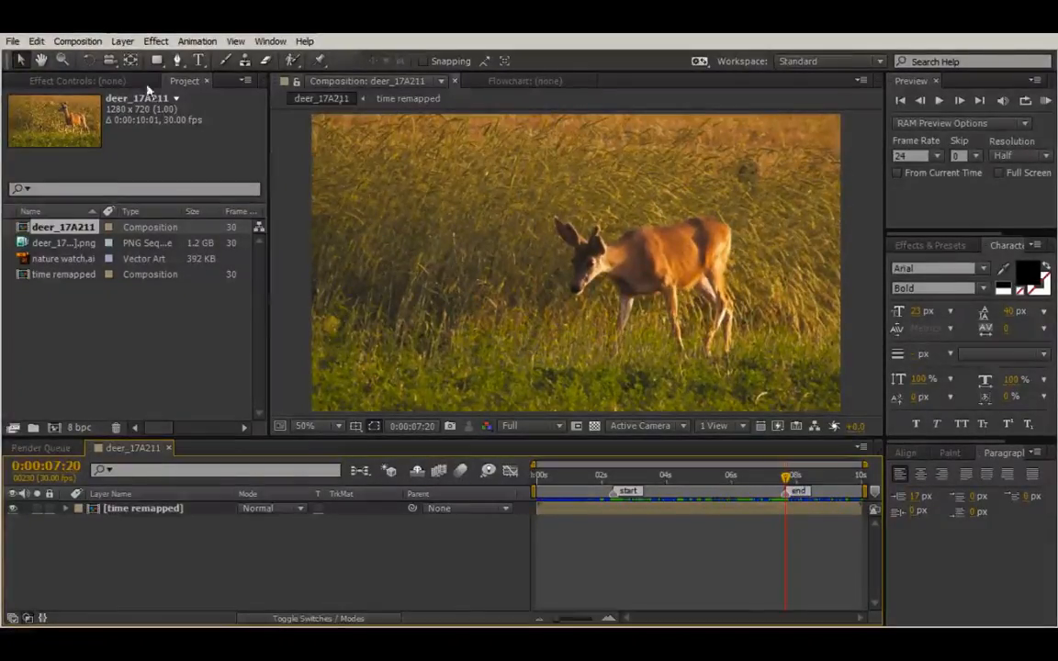
Choose the Rounded Rectangle tool and adjust the fill opacity in Fill Options.
left_click(158, 60)
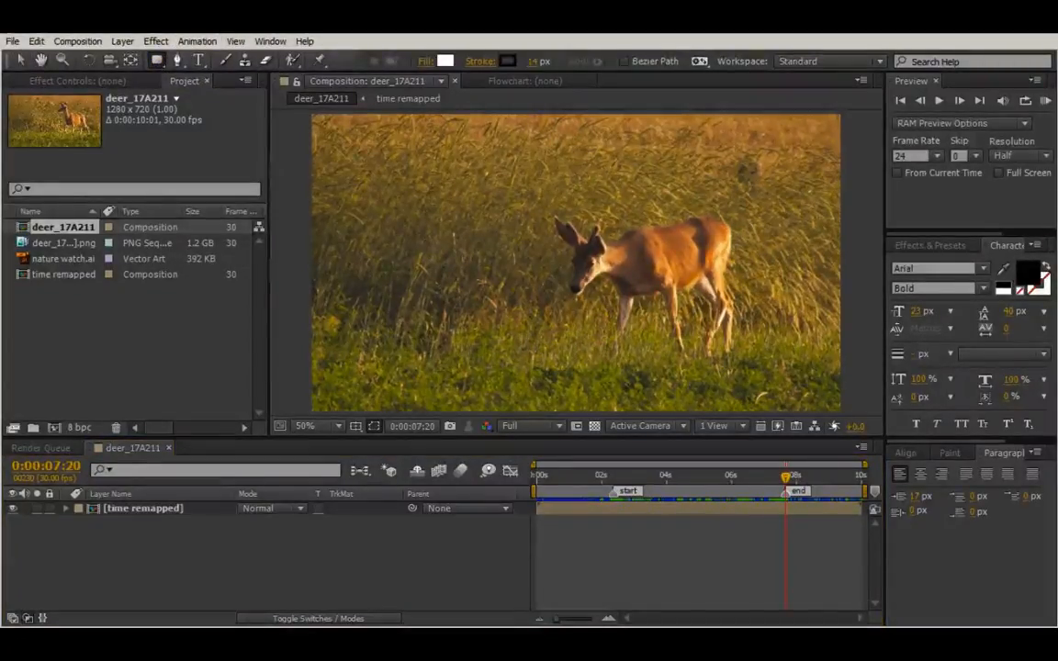
left_click(422, 67)
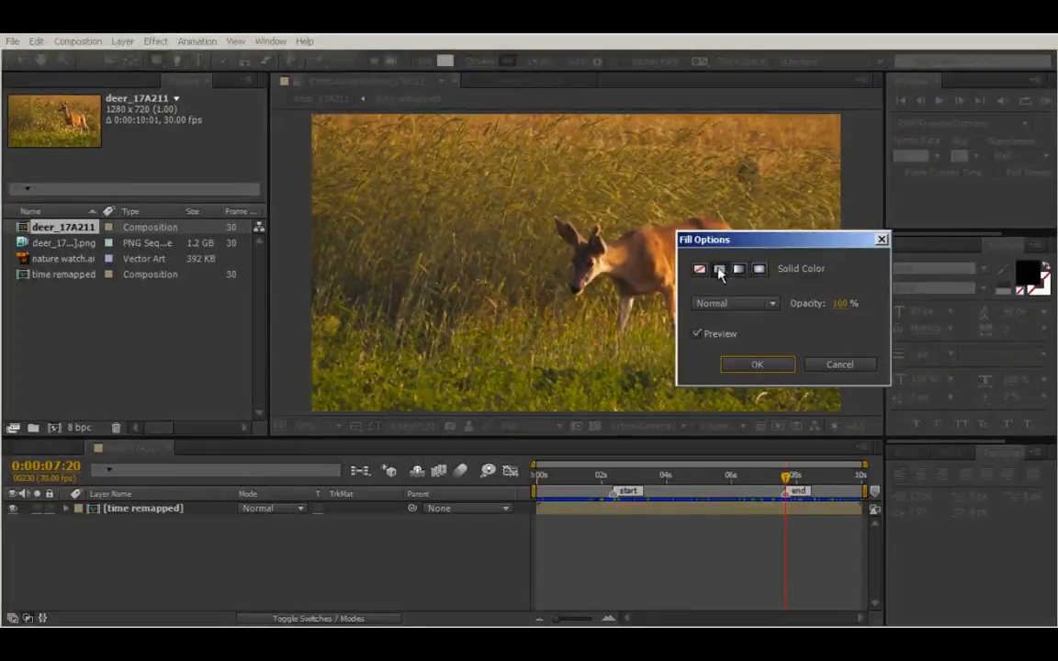
left_click(841, 304)
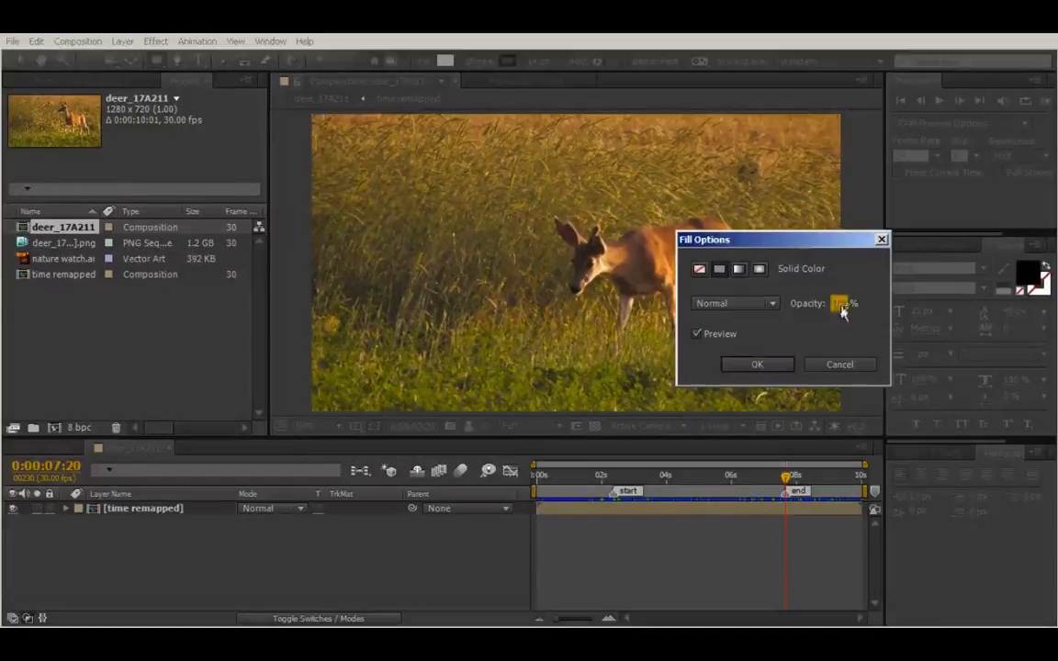
left_click_drag(833, 319, 824, 333)
left_click(746, 366)
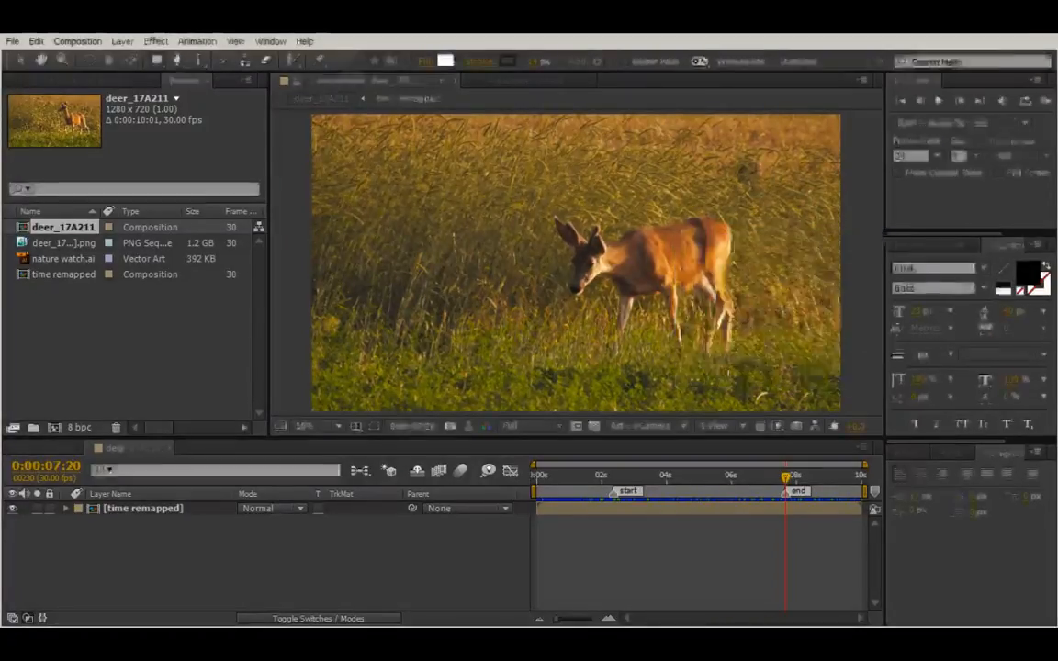
Set the shape fill to a bright gold colour sampled from the deer footage.
left_click(442, 61)
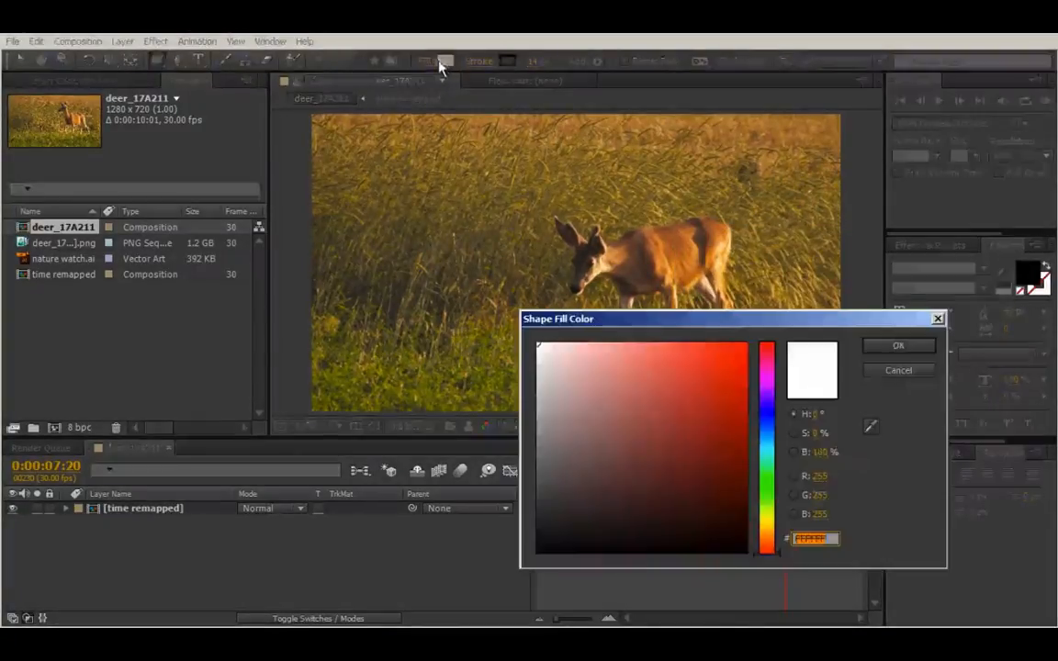
left_click(767, 477)
mouse_move(631, 369)
left_mouse_down()
mouse_move(636, 427)
mouse_move(634, 392)
left_mouse_up()
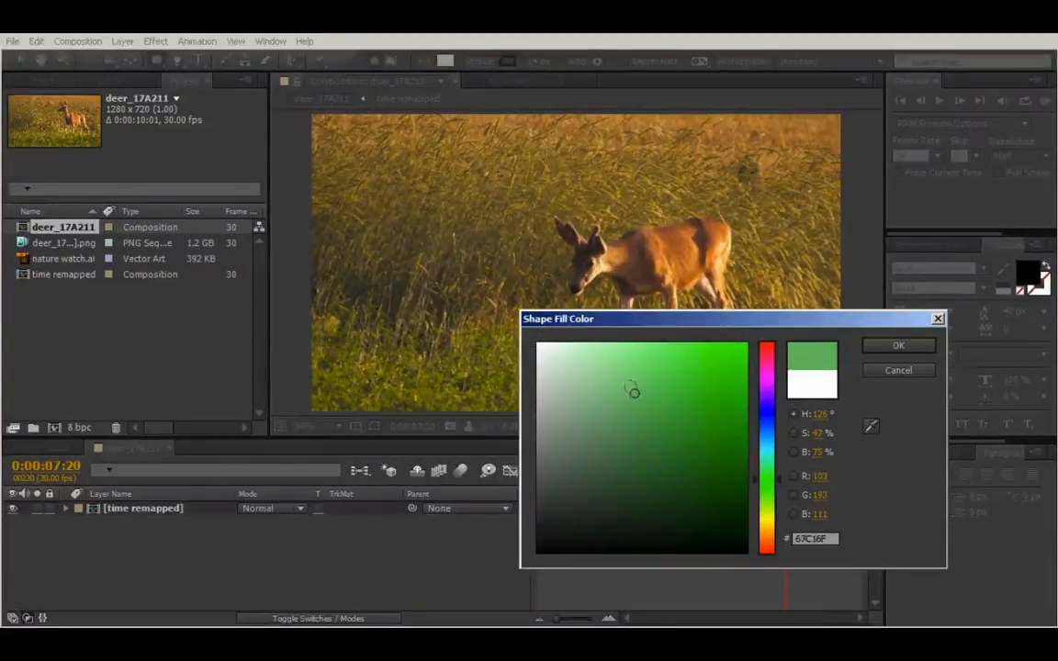
left_click(870, 425)
left_click(330, 320)
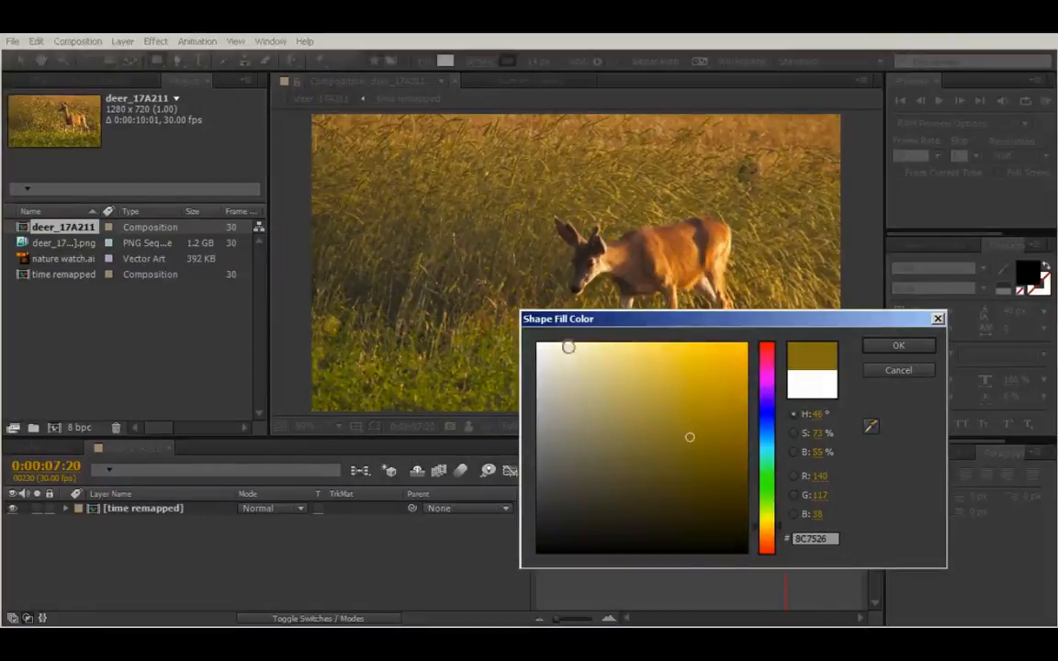
left_click_drag(698, 431, 716, 353)
left_click(899, 345)
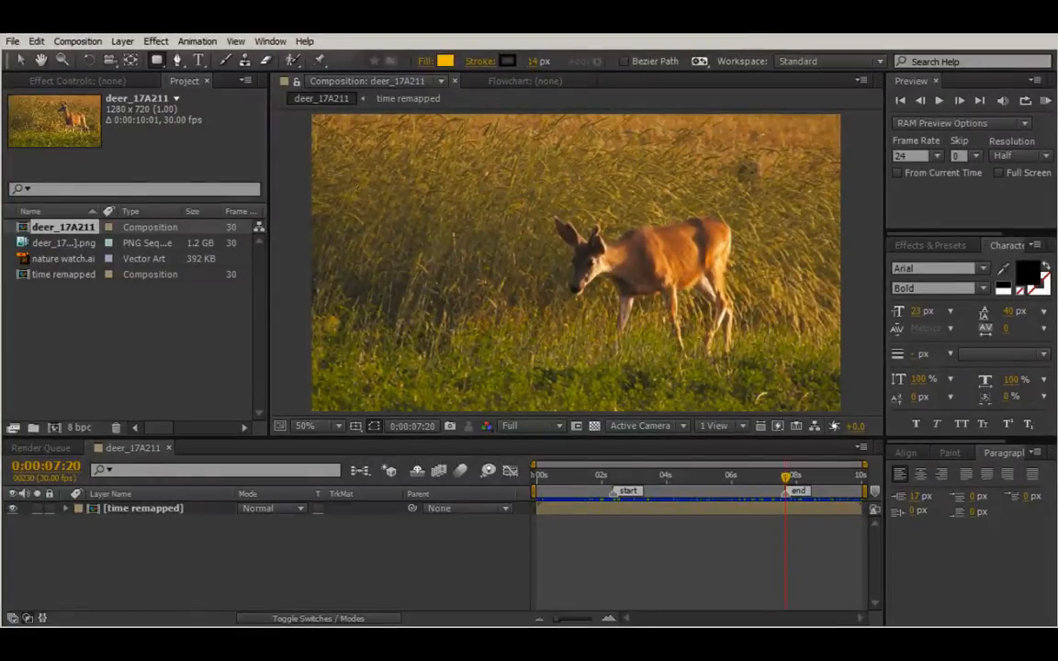
Draw the gold rounded-rectangle panel left of the deer, then select nature watch.ai.
mouse_move(349, 183)
left_mouse_down()
mouse_move(370, 364)
mouse_move(517, 381)
mouse_move(523, 394)
left_mouse_up()
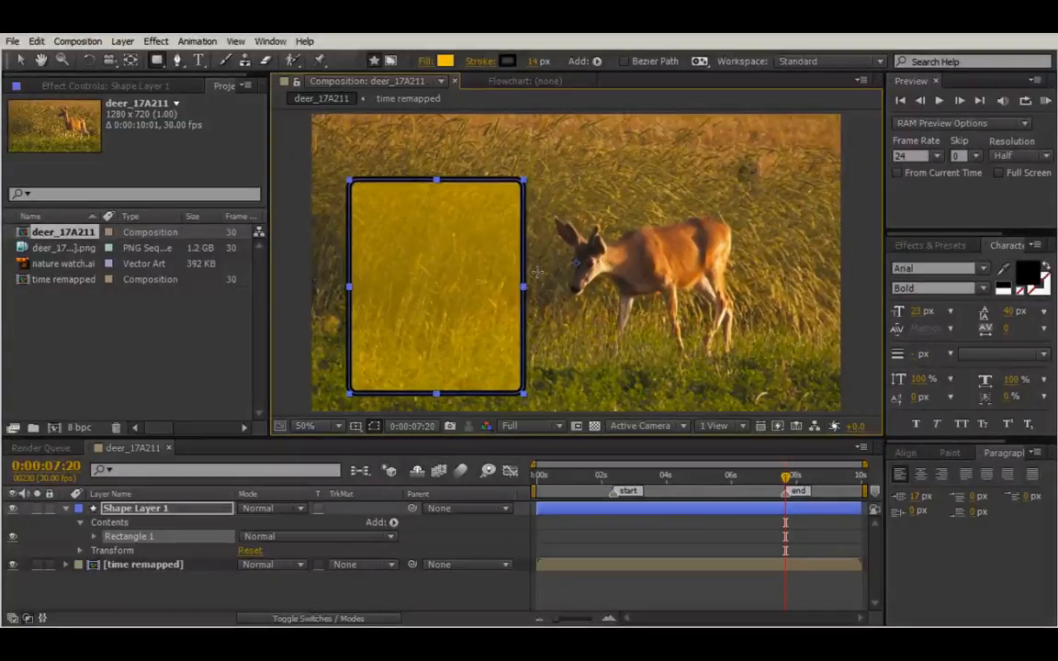
left_click(24, 264)
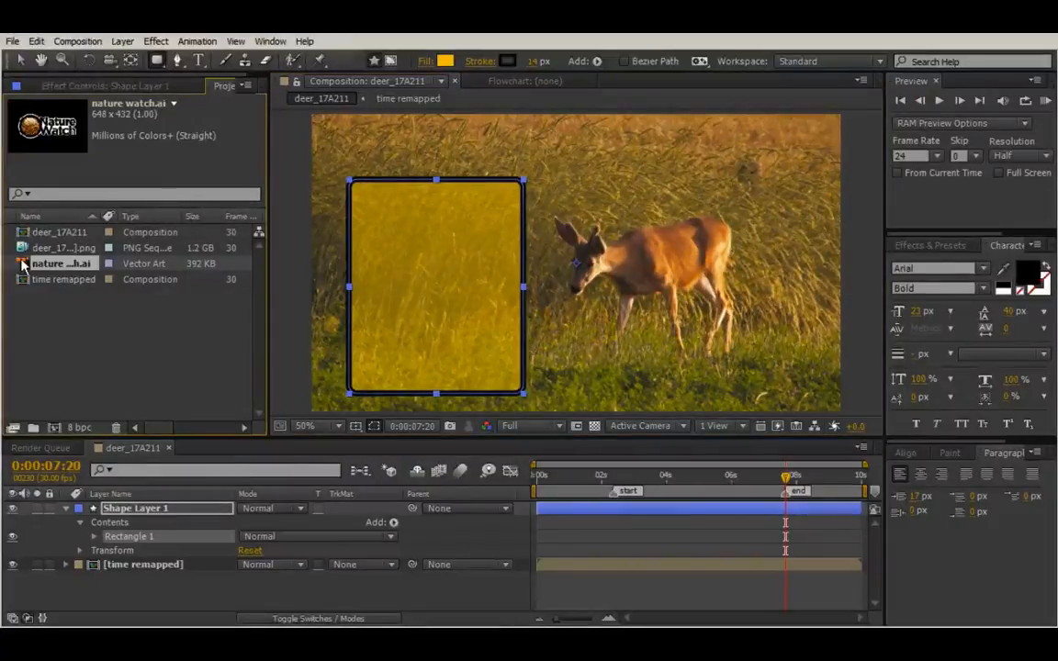
Add nature watch.ai to the comp, shrink it, and move it onto the panel's top-left corner.
left_click_drag(24, 263, 432, 204)
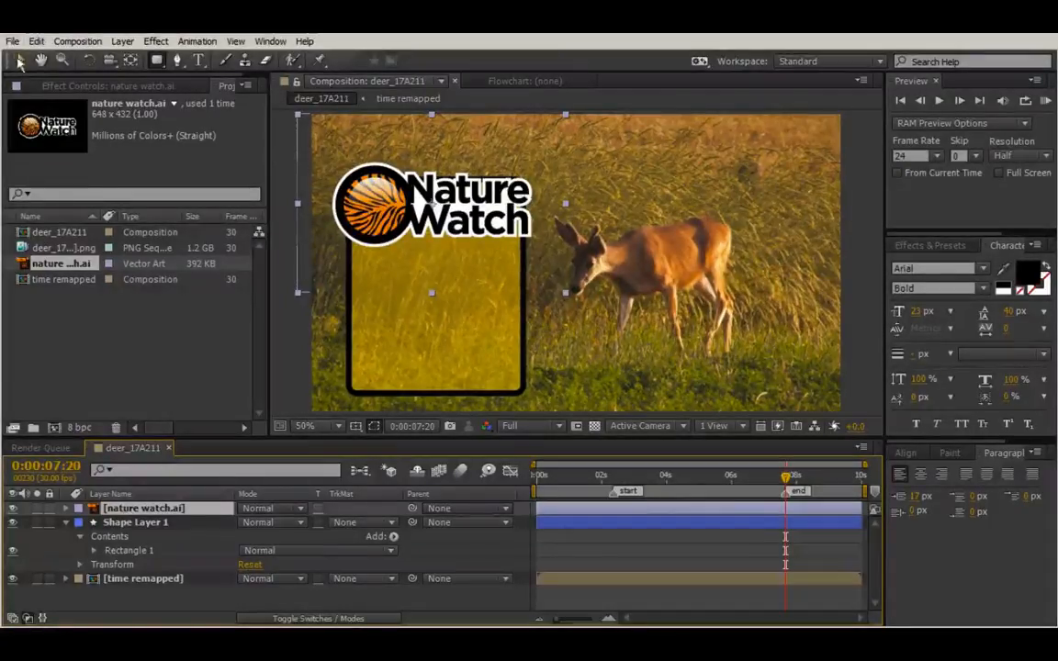
left_click(20, 61)
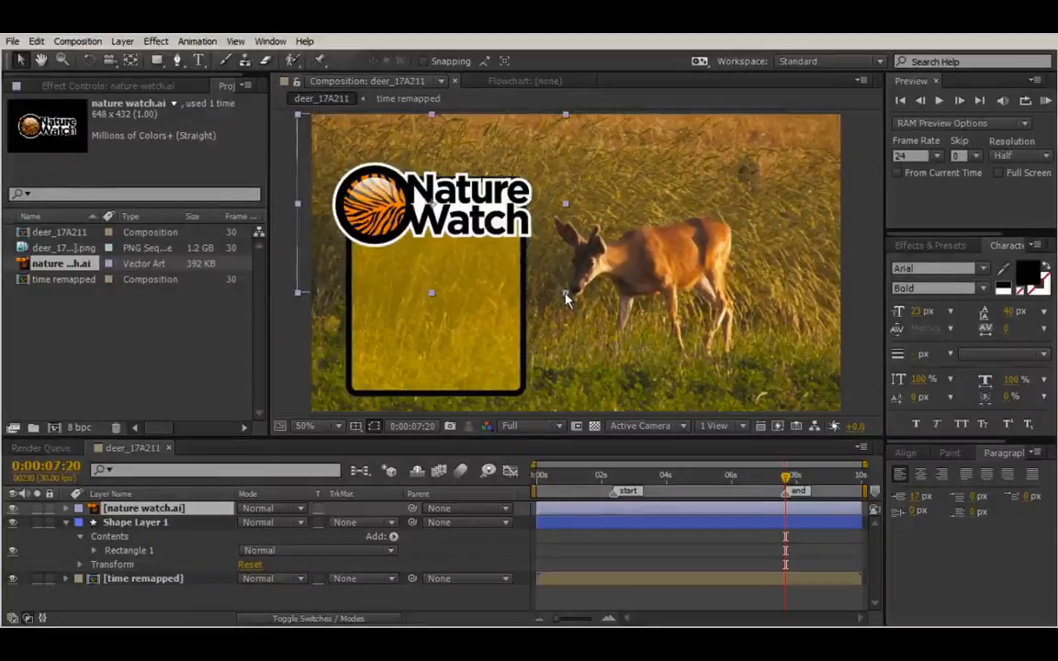
left_click_drag(565, 294, 530, 256)
left_click_drag(490, 214, 419, 195)
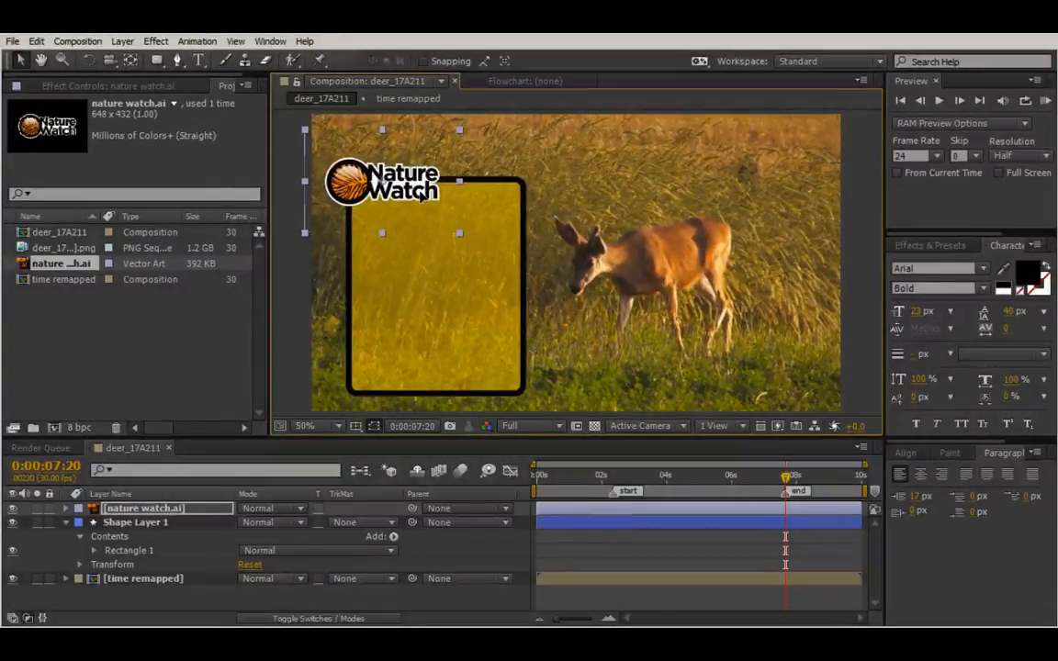
left_click(498, 320)
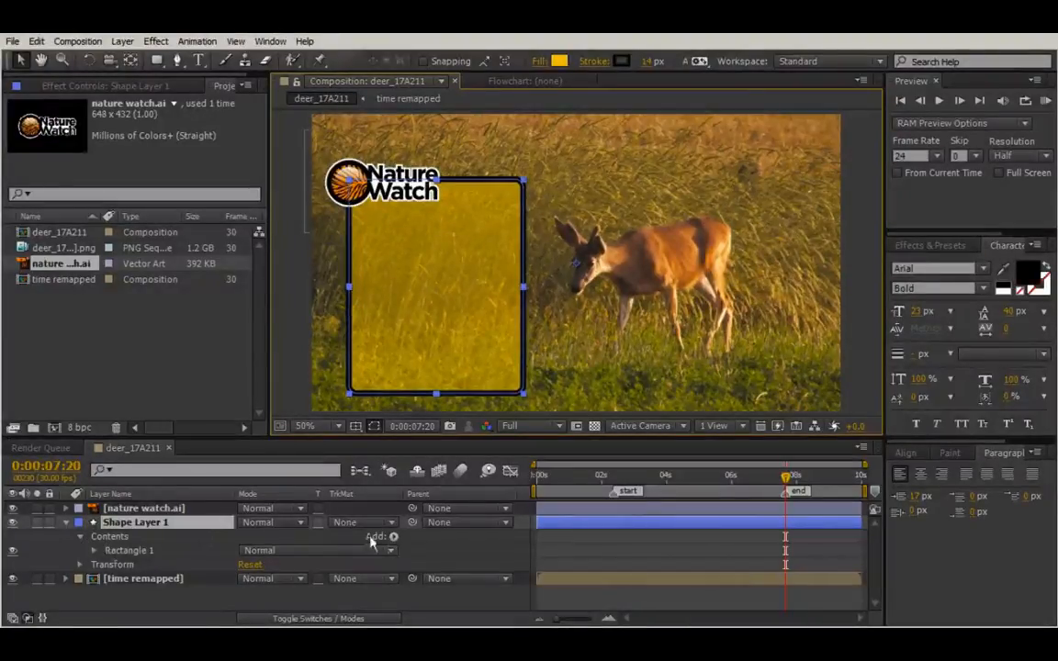
Add a second stroke to Shape Layer 1 and widen it to about 25 px.
left_click(393, 540)
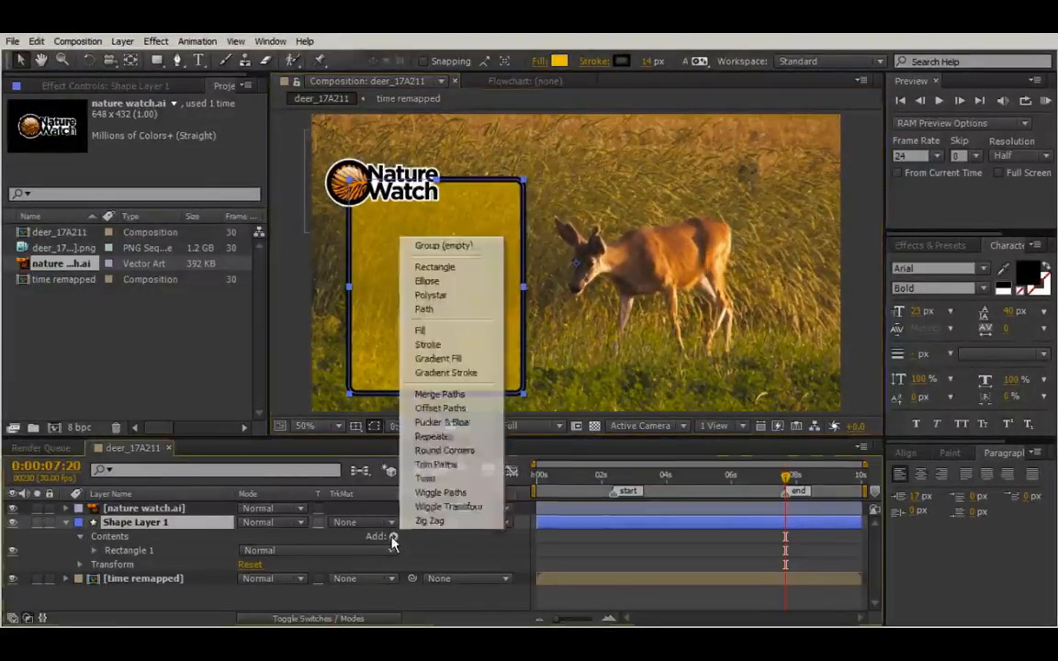
left_click(437, 343)
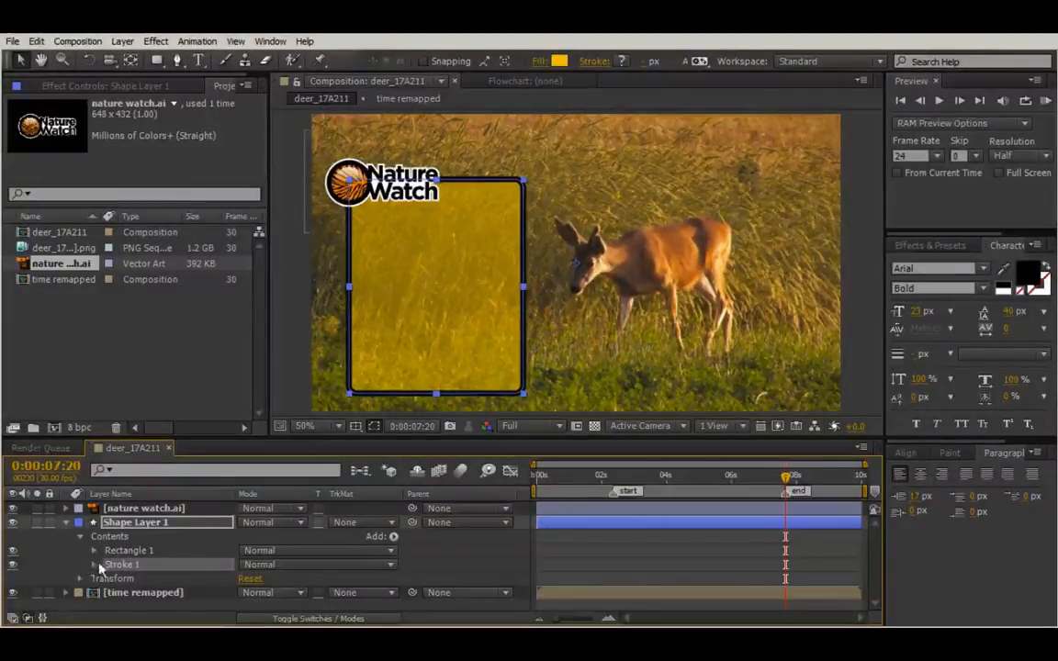
left_click(93, 565)
scroll(226, 552, "down", 2)
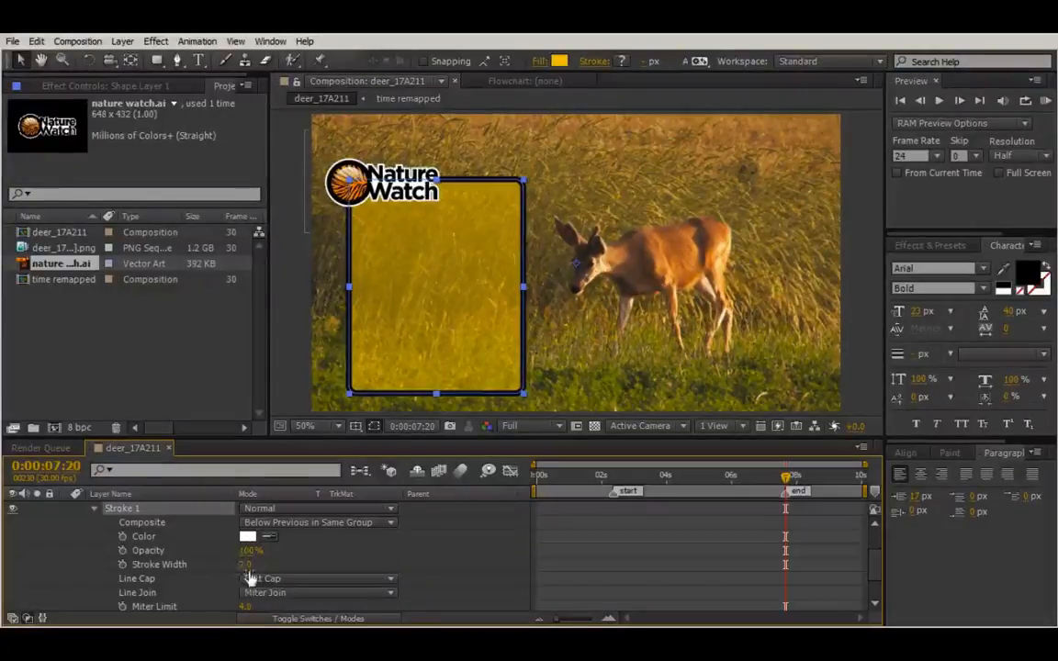
left_click_drag(246, 563, 264, 564)
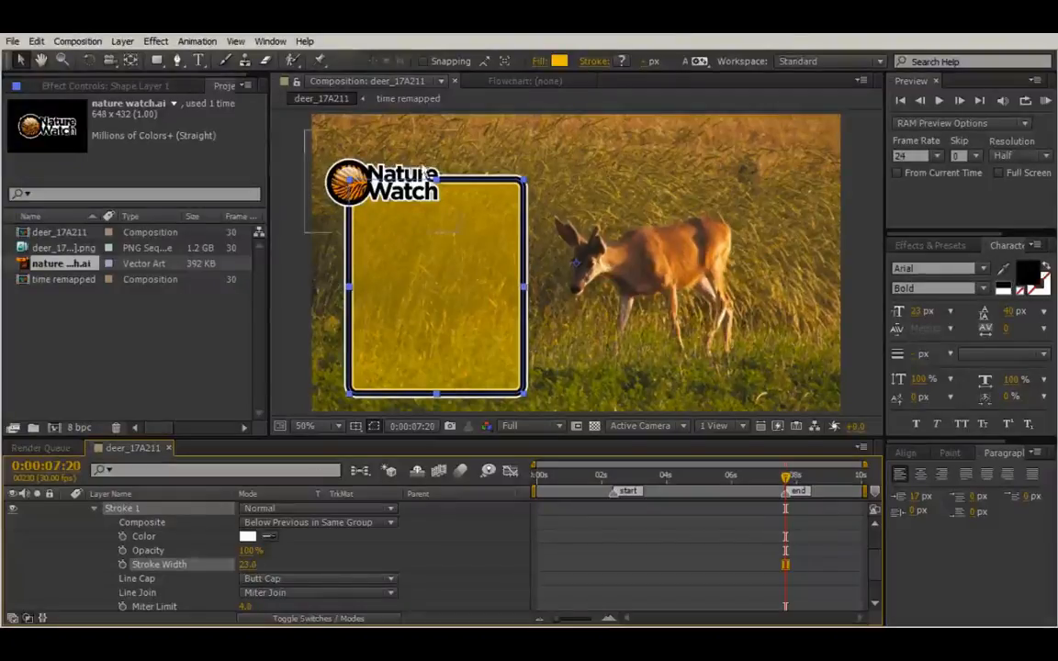
scroll(152, 595, "up", 3)
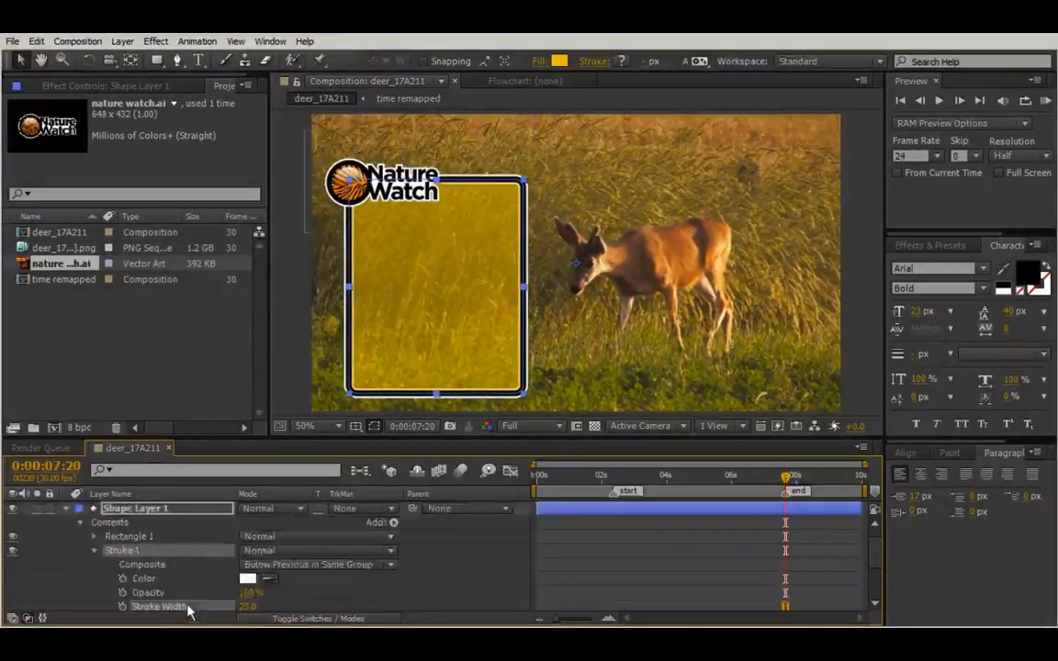
Move Rectangle 1's Stroke 1 and Fill 1 out to Contents level, below Rectangle 1.
left_click(96, 550)
left_click(93, 551)
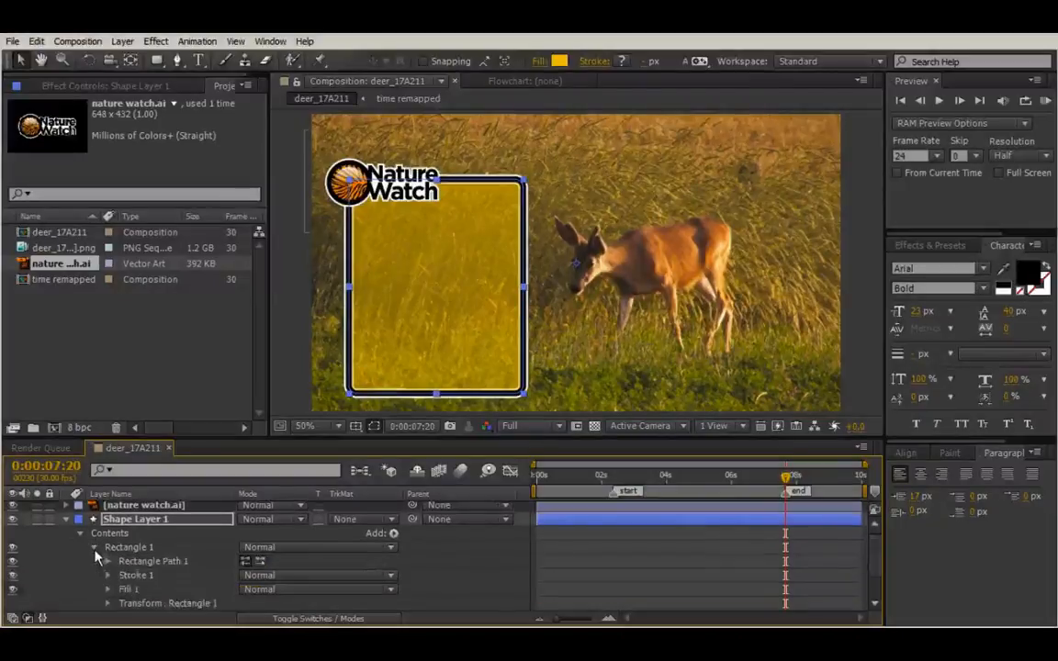
left_click(137, 575)
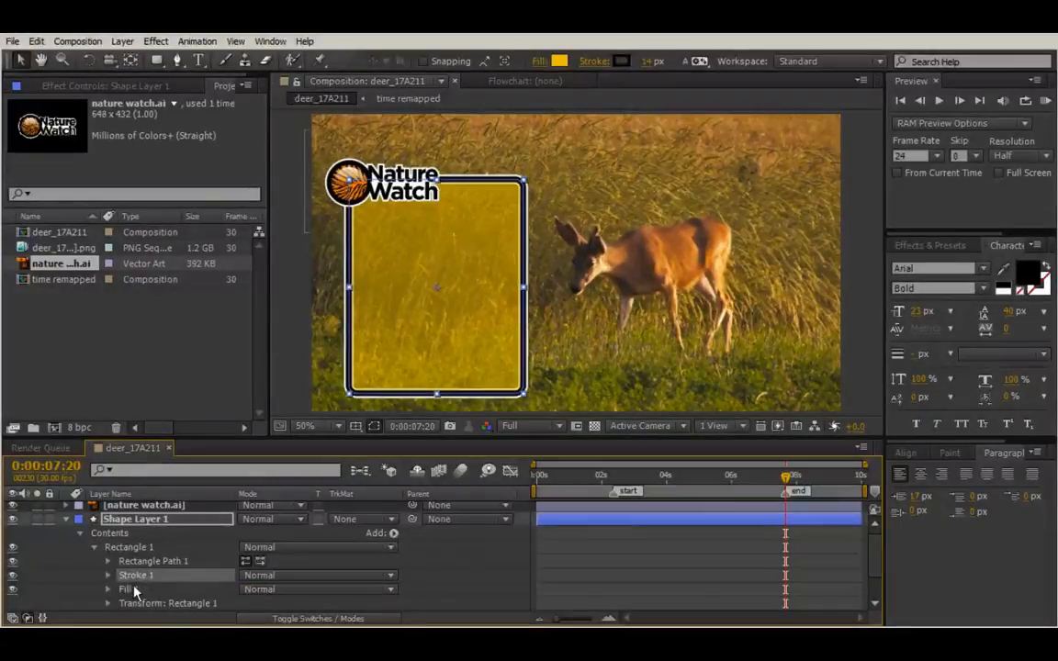
left_click(130, 589, "shift")
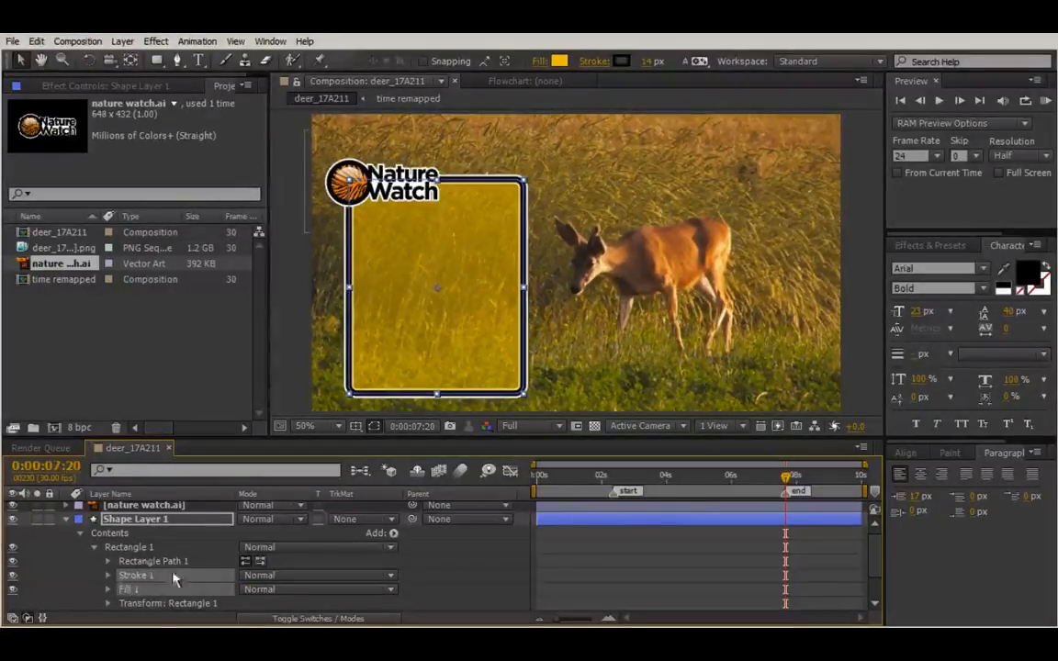
left_click_drag(132, 577, 128, 545)
left_click(95, 576)
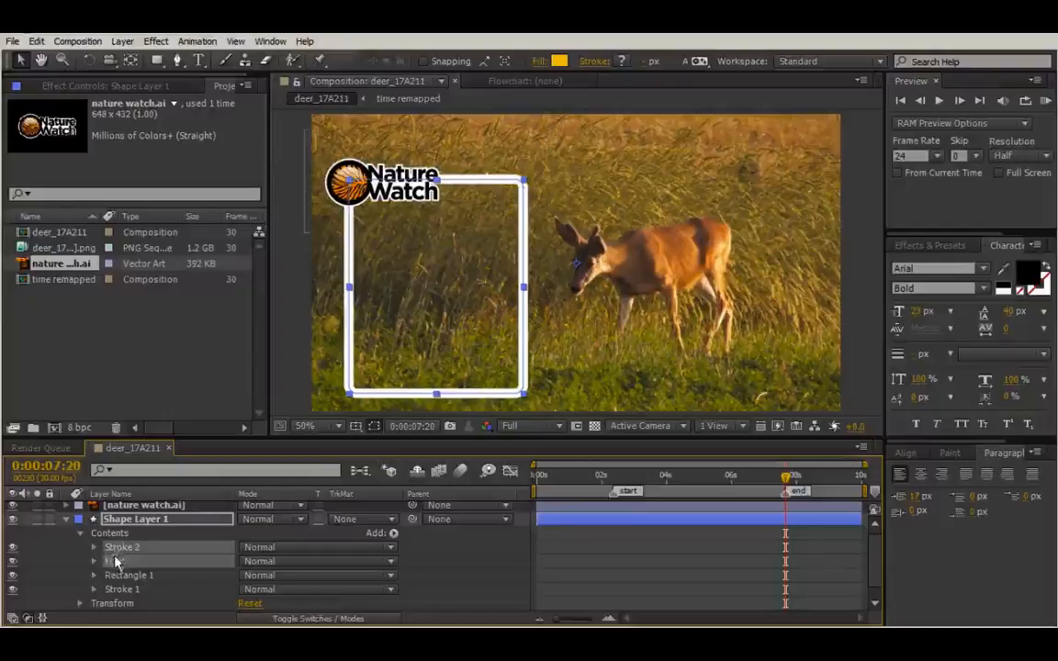
left_click_drag(115, 561, 111, 591)
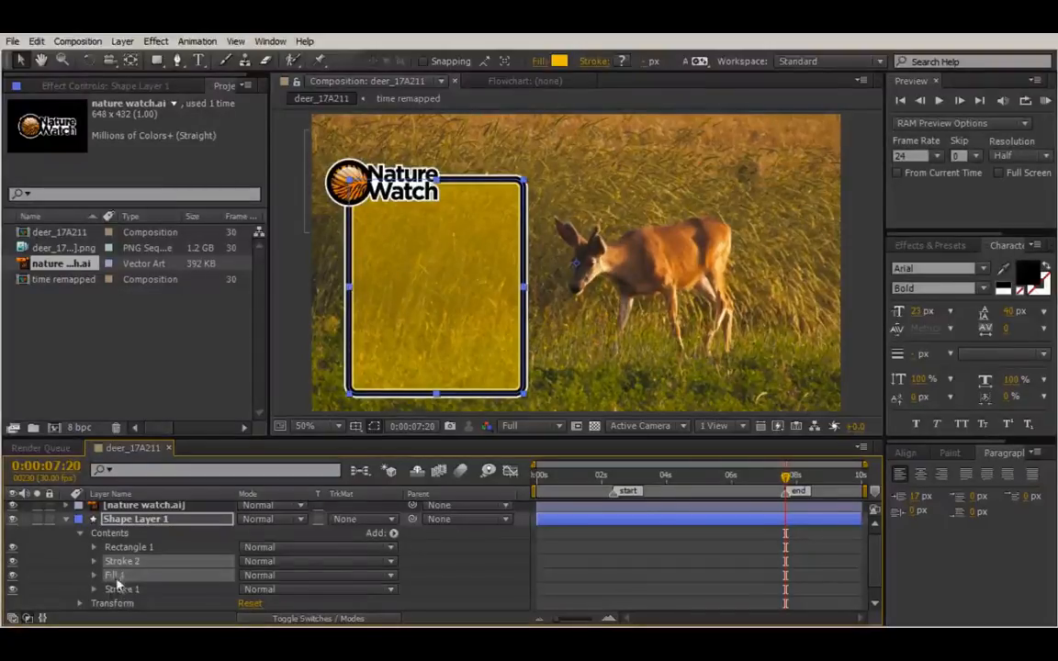
left_click(133, 591)
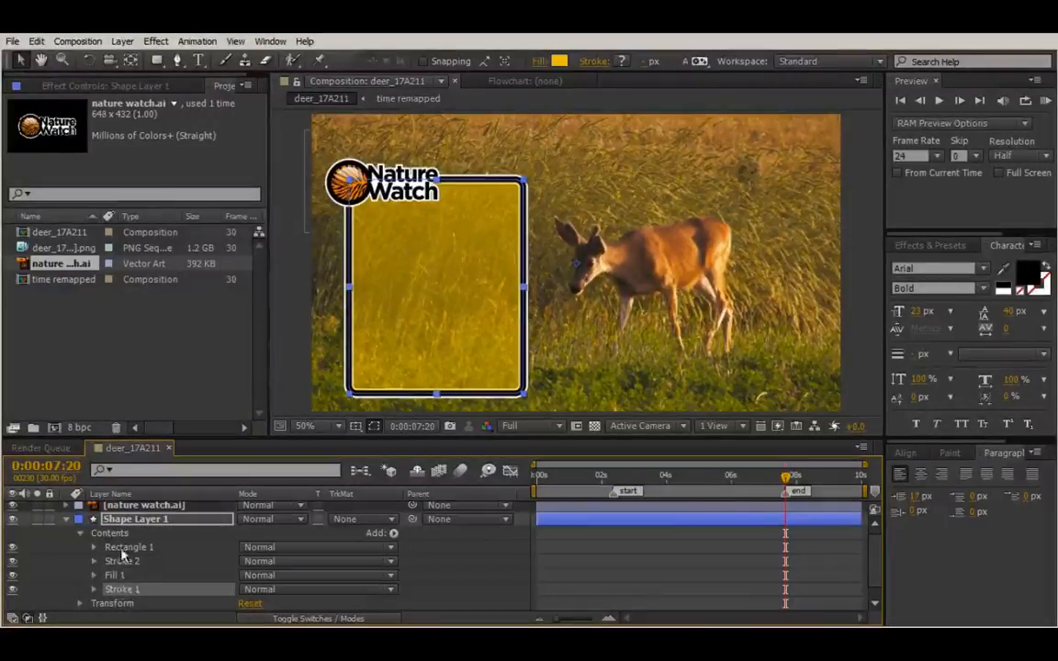
left_click(124, 551)
left_click(127, 562)
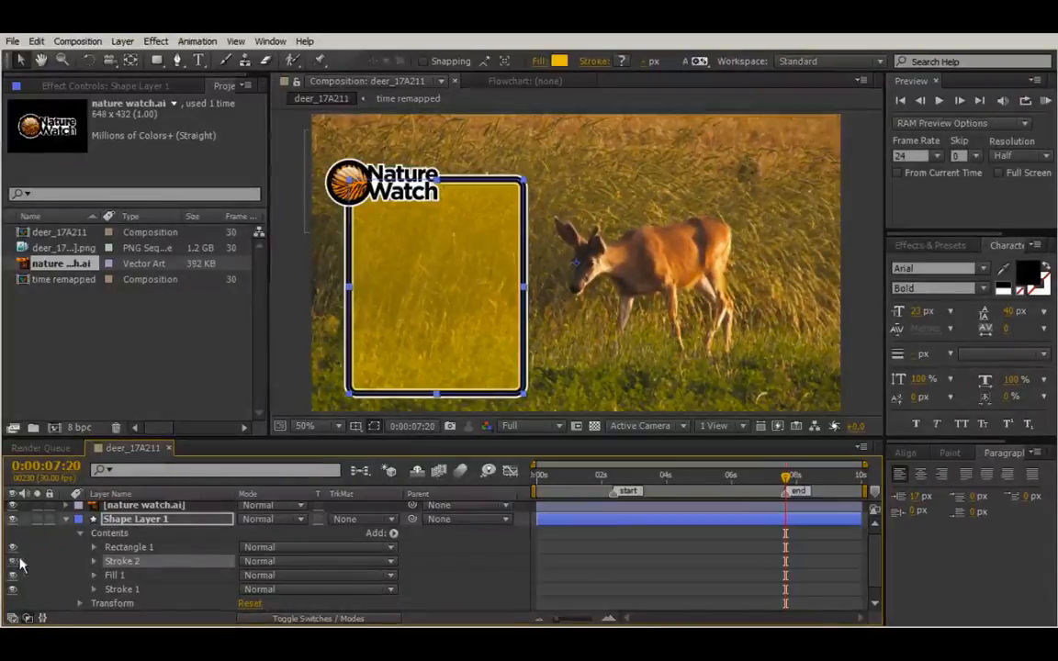
Rename Stroke 2 to 'black' and move it below Fill 1.
key("Return")
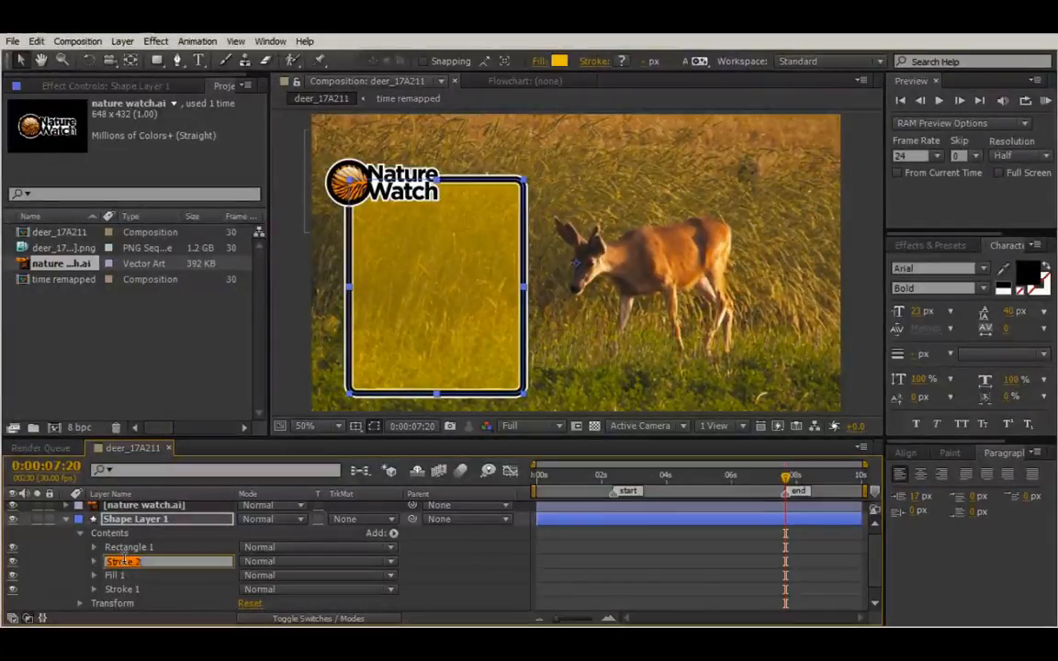
type("hlac")
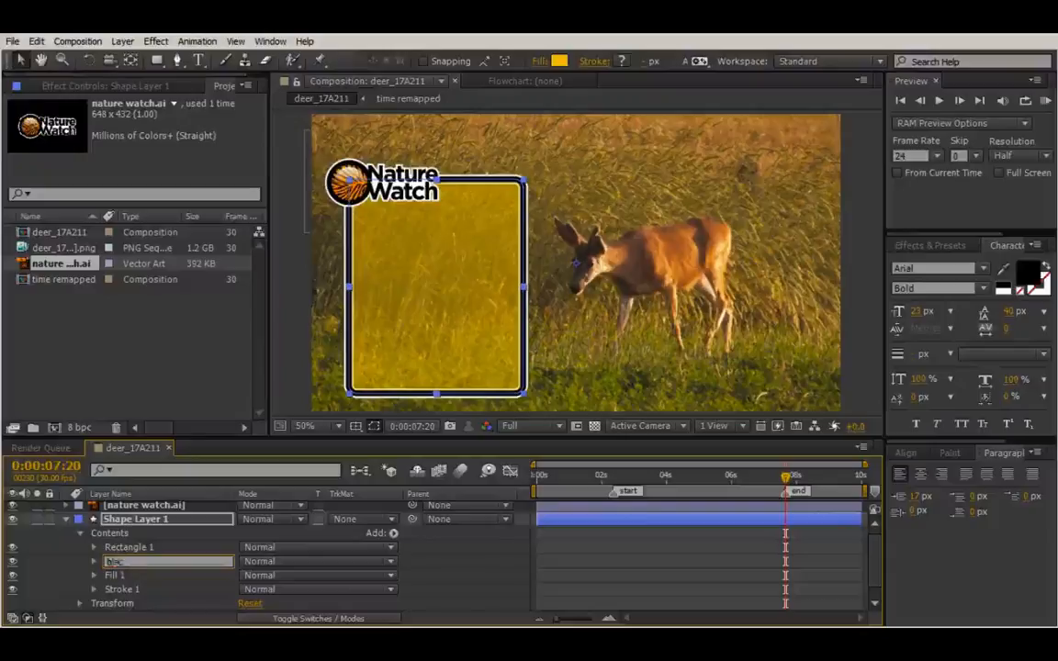
type("k")
key("Return")
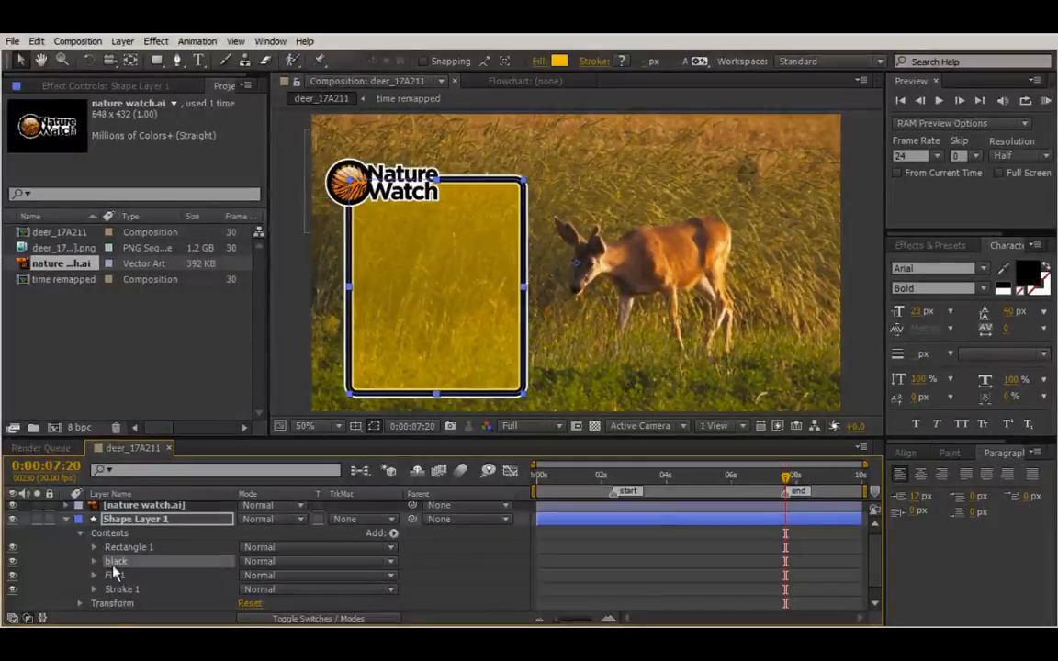
left_click_drag(115, 565, 111, 582)
Rename Stroke 1 to 'white'.
left_click(130, 589)
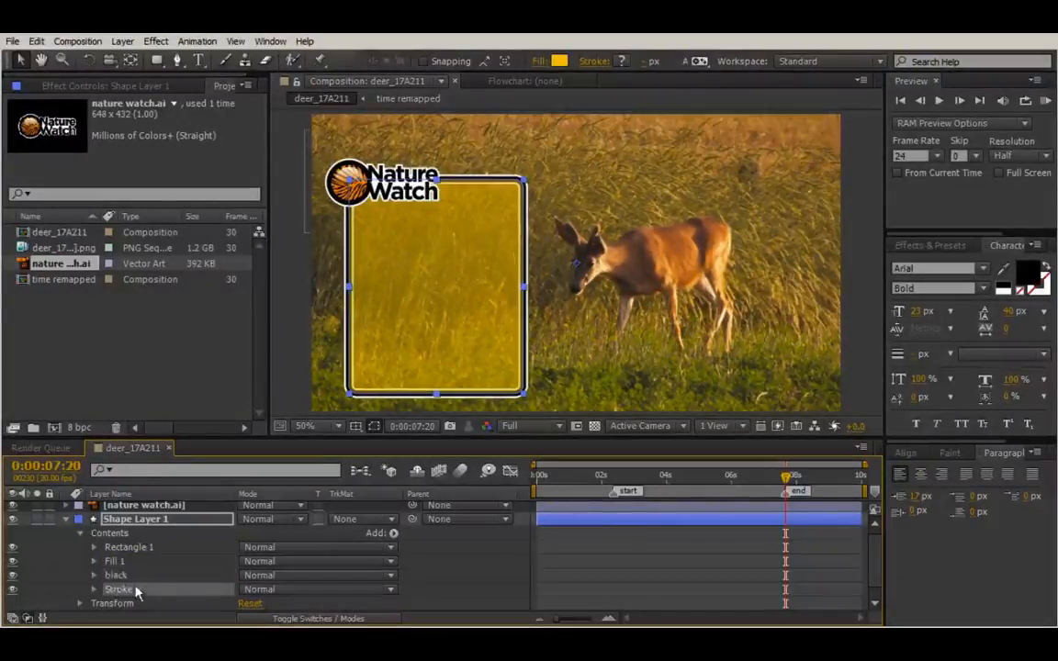
key("Return")
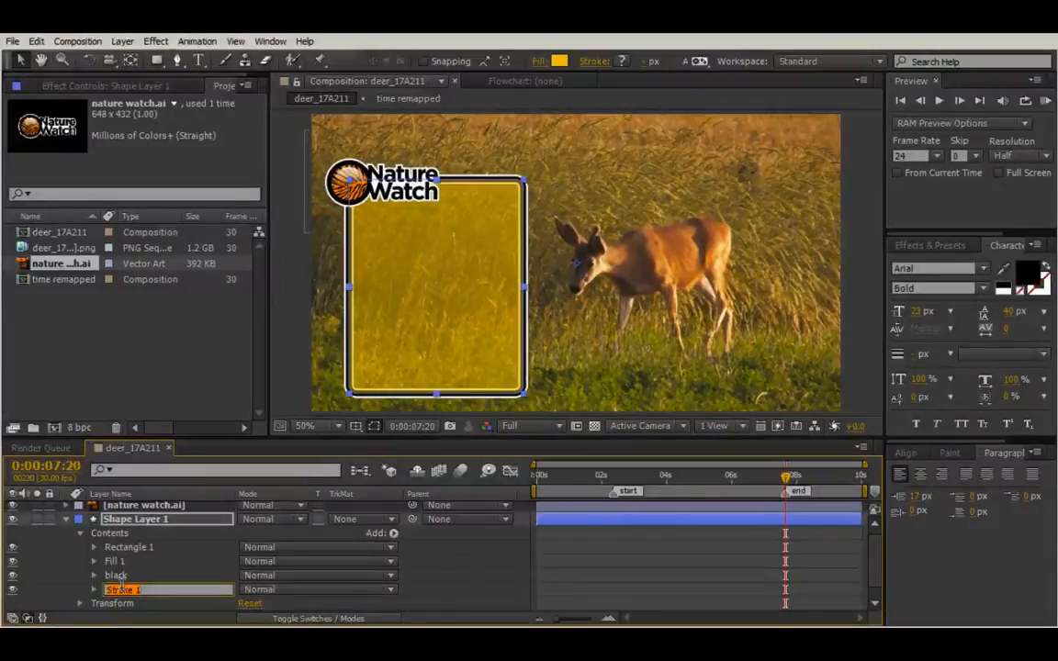
type("white")
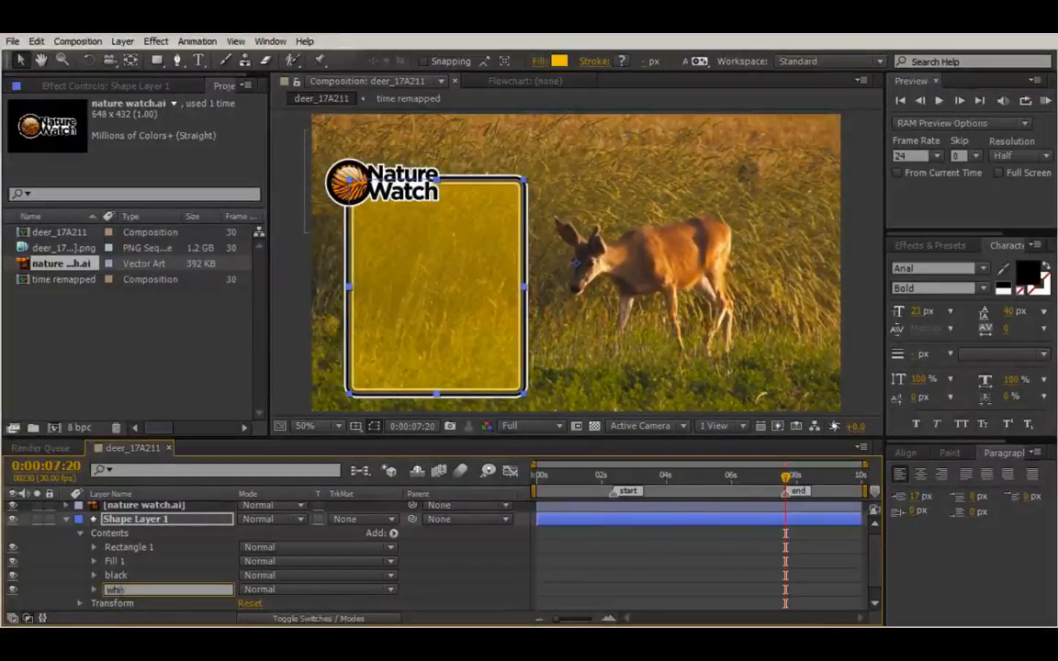
left_click(690, 539)
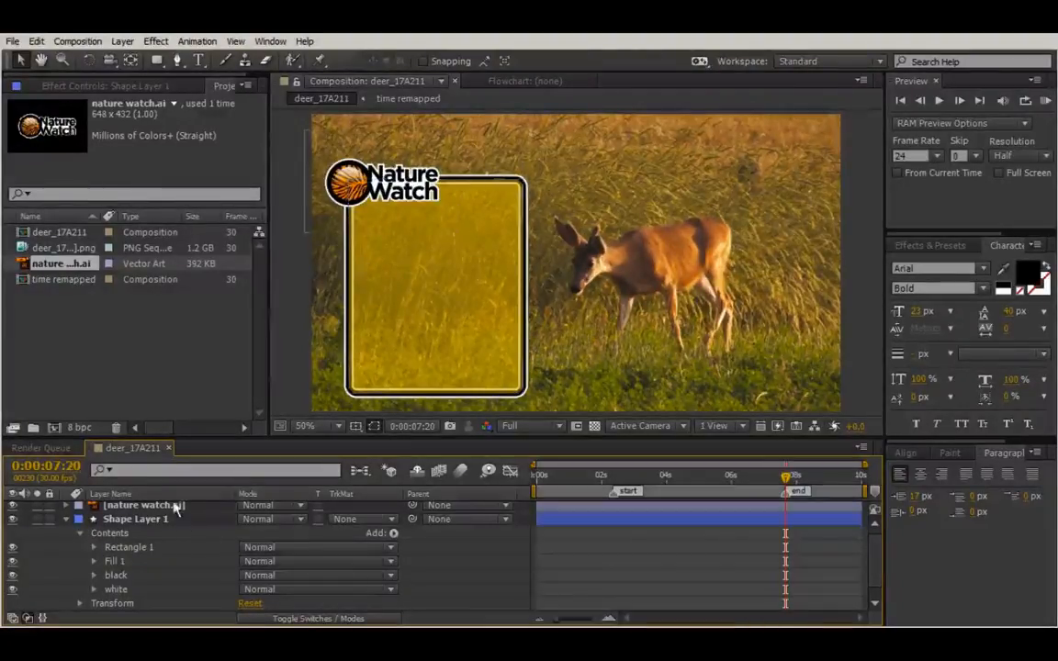
Rename Fill 1 to 'yellow' and move it below the white stroke.
left_click(114, 562)
left_click(115, 562)
key("Return")
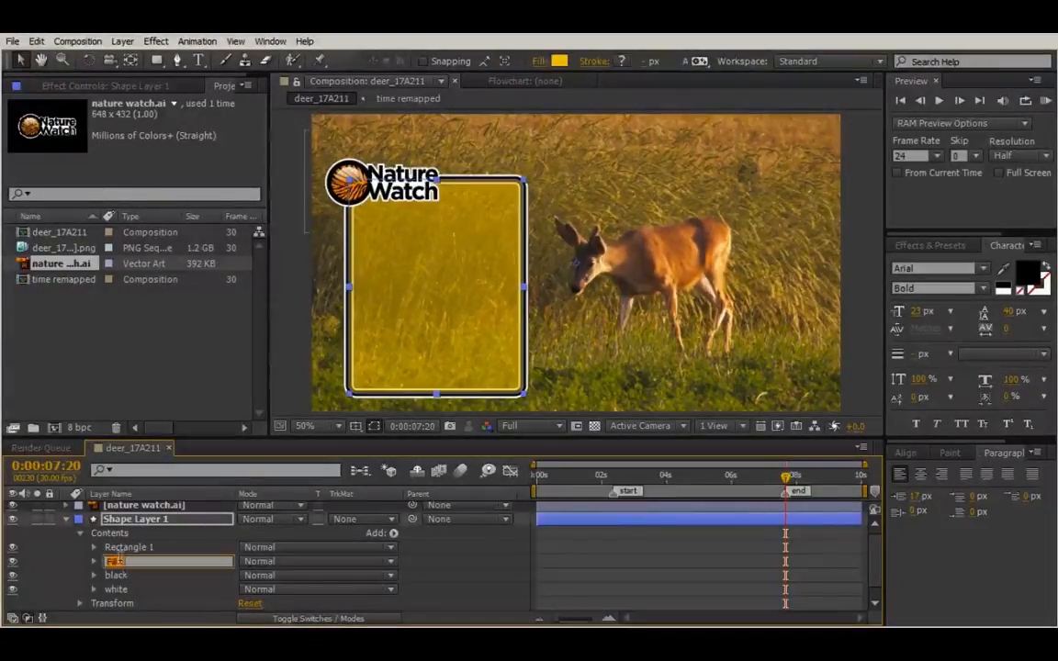
type("yellow")
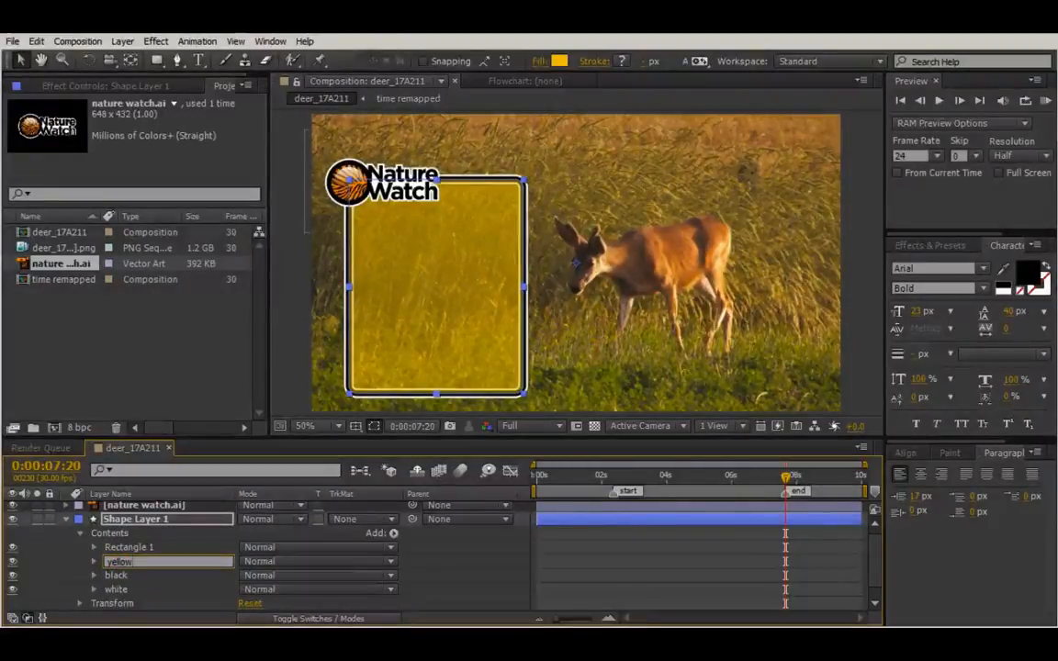
key("Return")
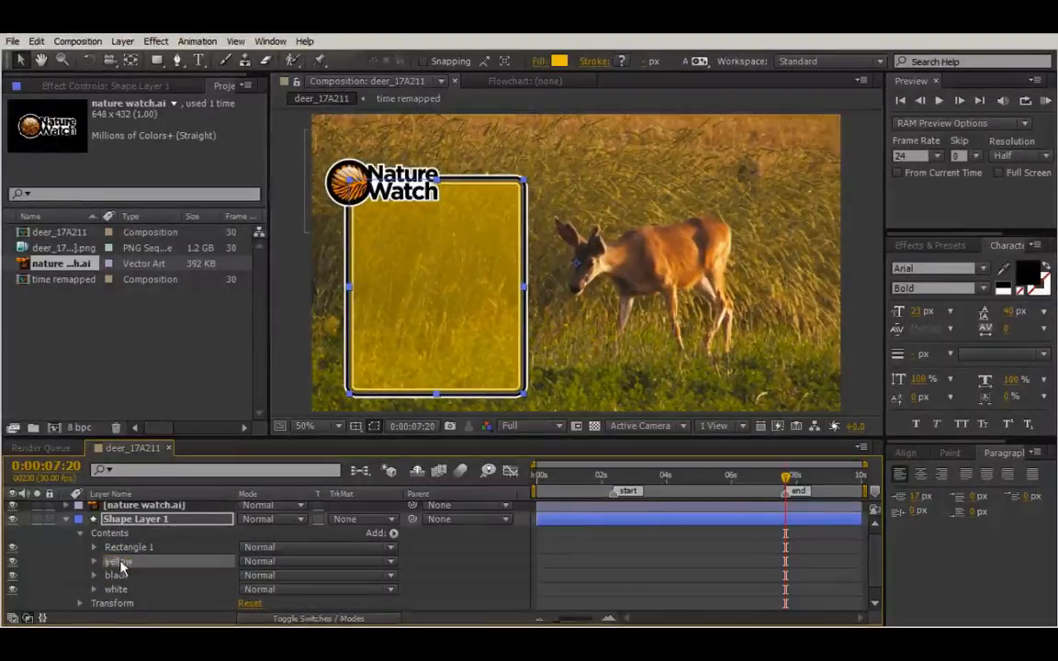
left_click_drag(119, 566, 124, 598)
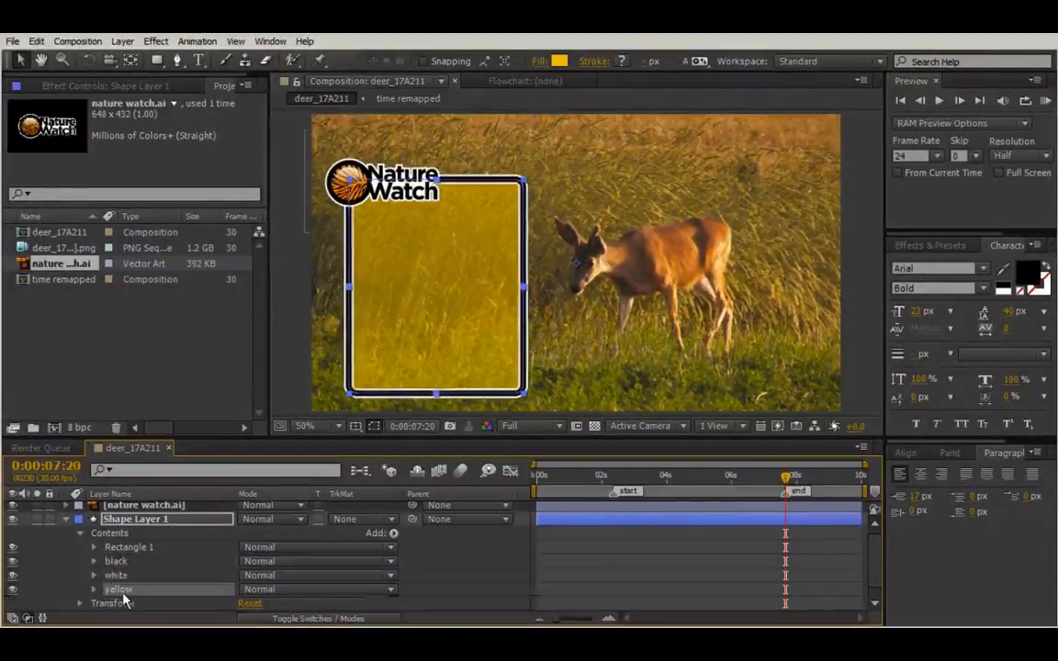
Zoom and pan the viewer to inspect the logo and black-and-white border, then return to the full frame.
left_click(714, 588)
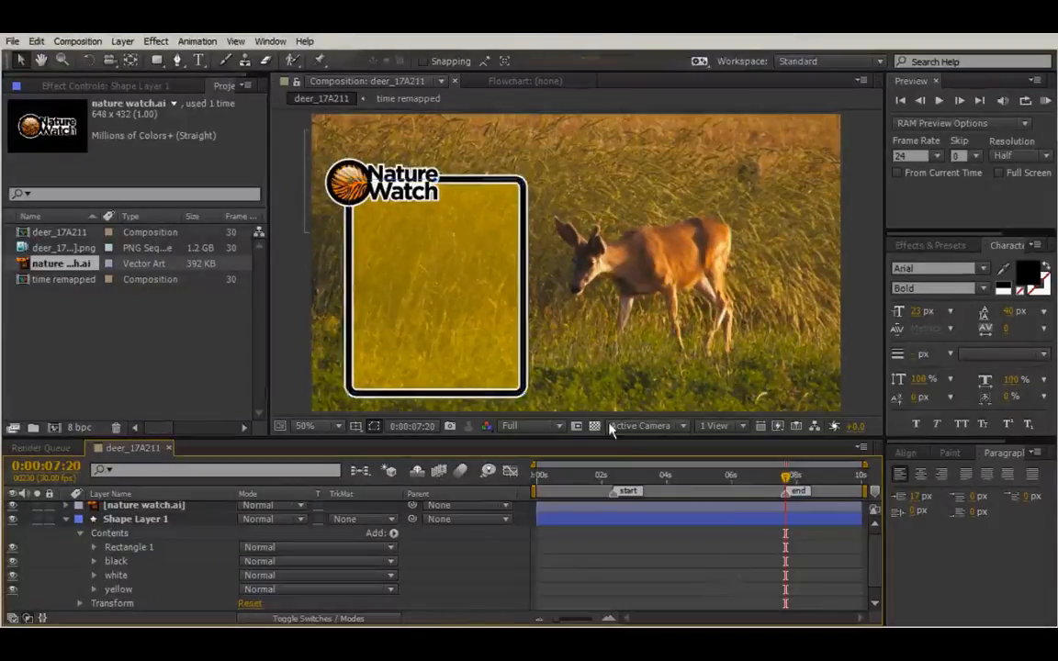
scroll(439, 312, "up", 1)
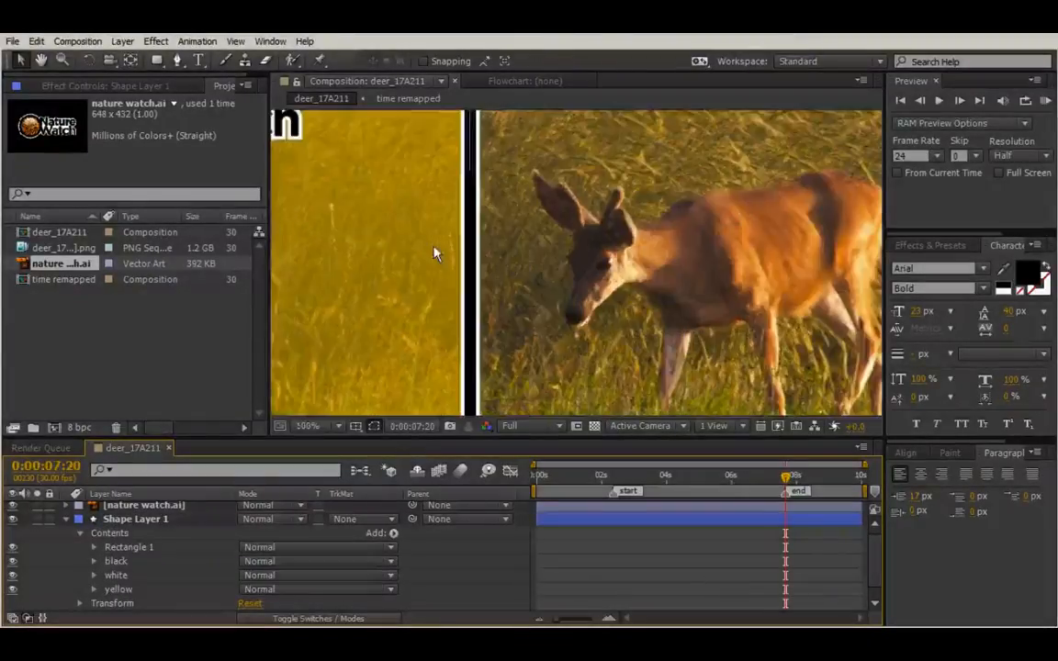
left_click_drag(491, 251, 815, 421)
scroll(681, 248, "up", 1)
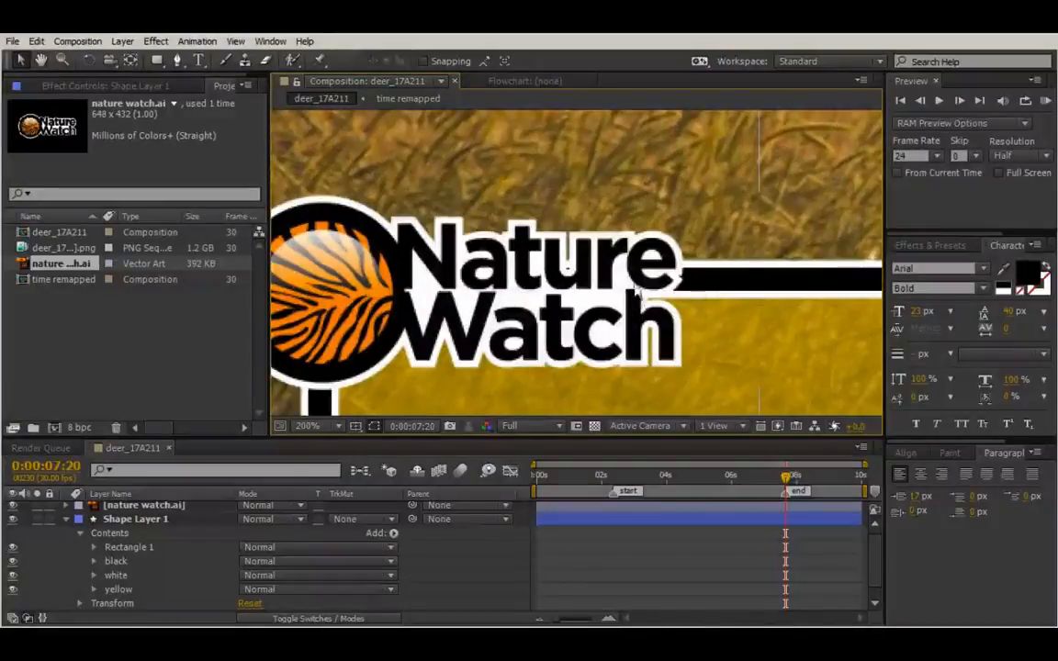
scroll(653, 289, "down", 2)
scroll(654, 290, "down", 1)
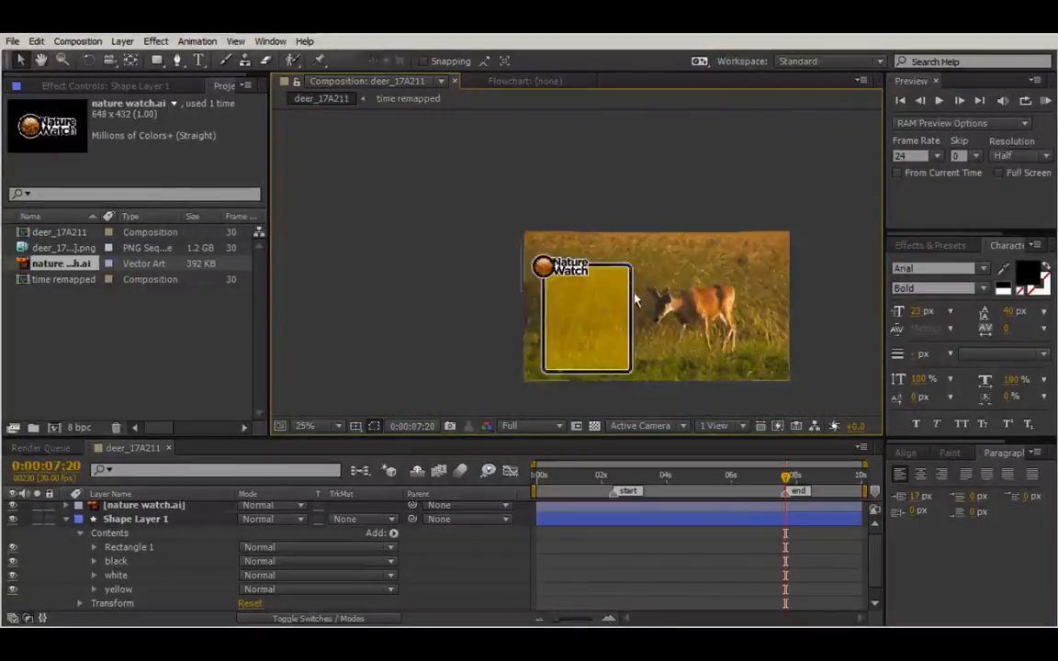
scroll(603, 265, "up", 1)
left_click_drag(603, 265, 454, 229)
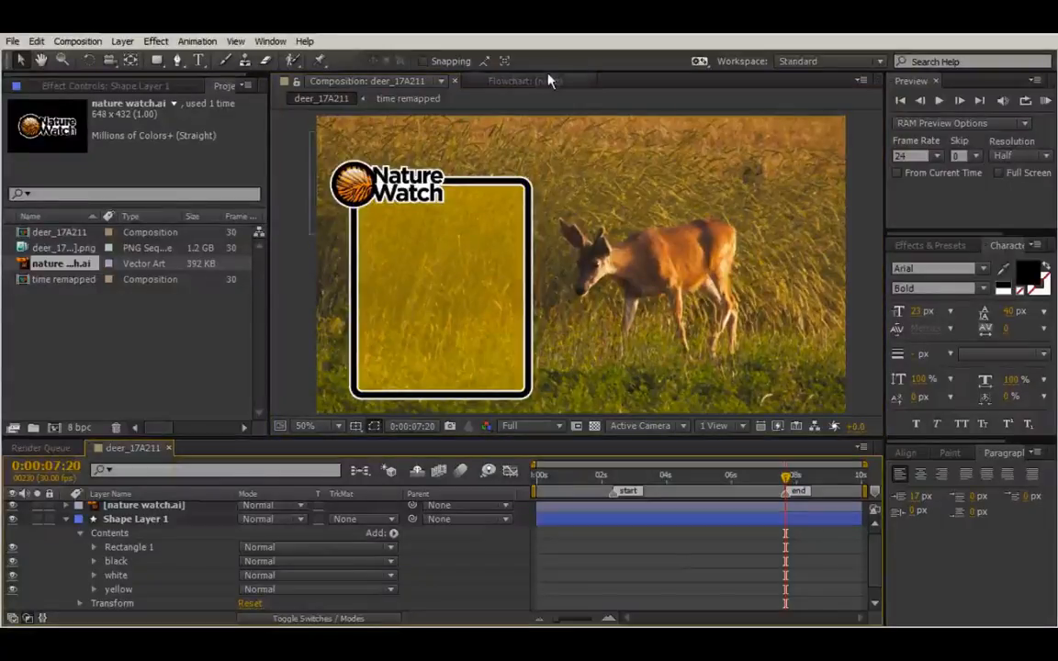
left_click(200, 60)
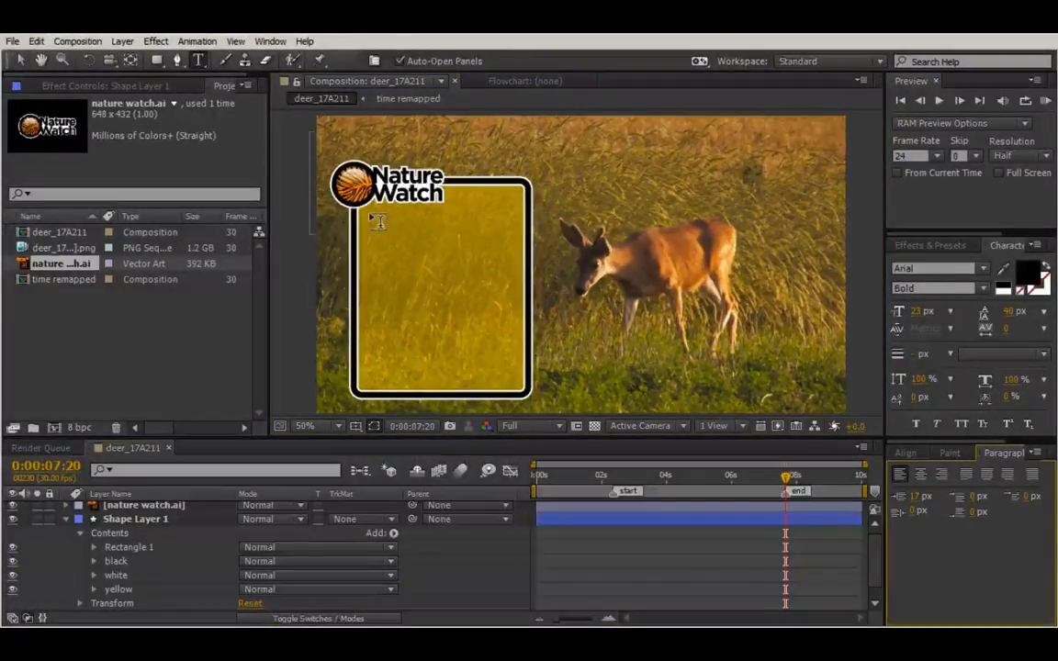
Draw a paragraph text box in the yellow panel, type 'Black Tail Deer Facts', and select it all.
left_click_drag(367, 215, 520, 384)
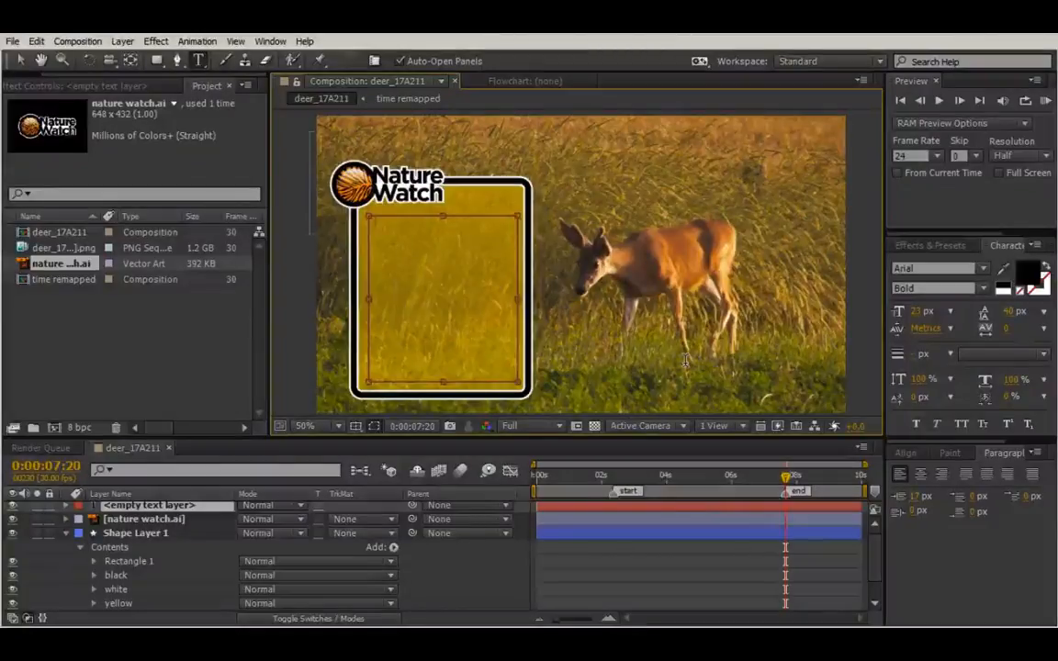
type("Black")
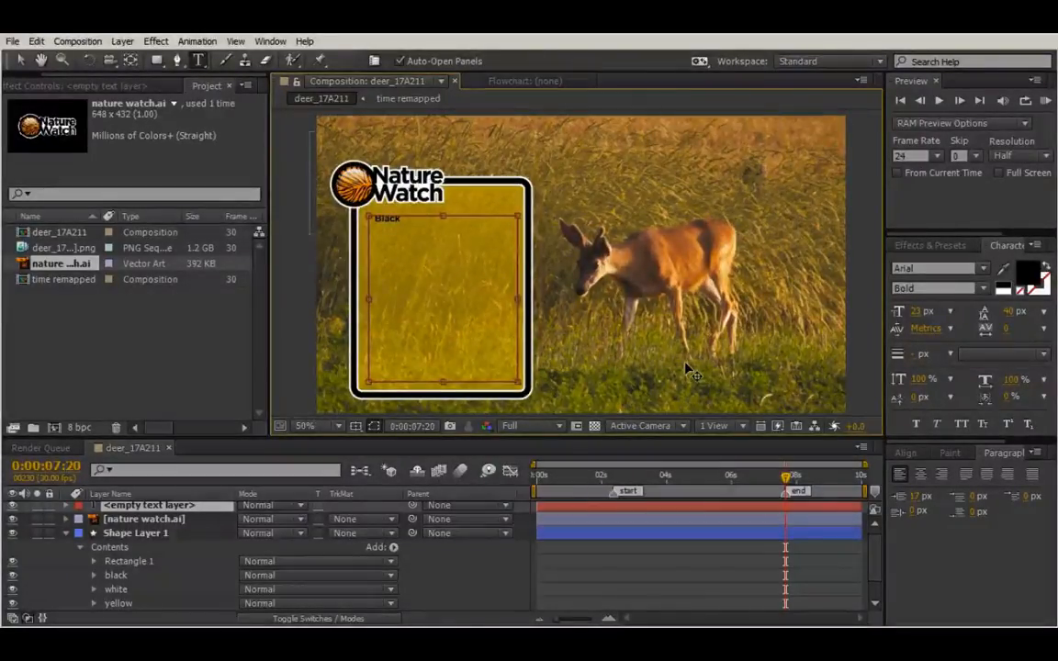
type(" Tail")
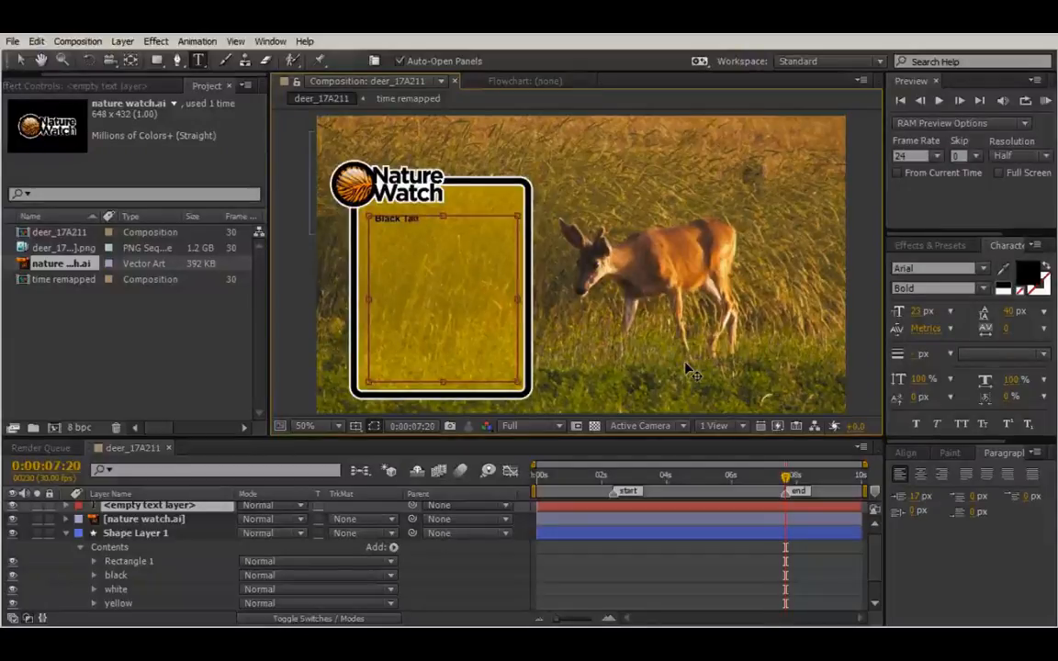
type(" Deer Facts")
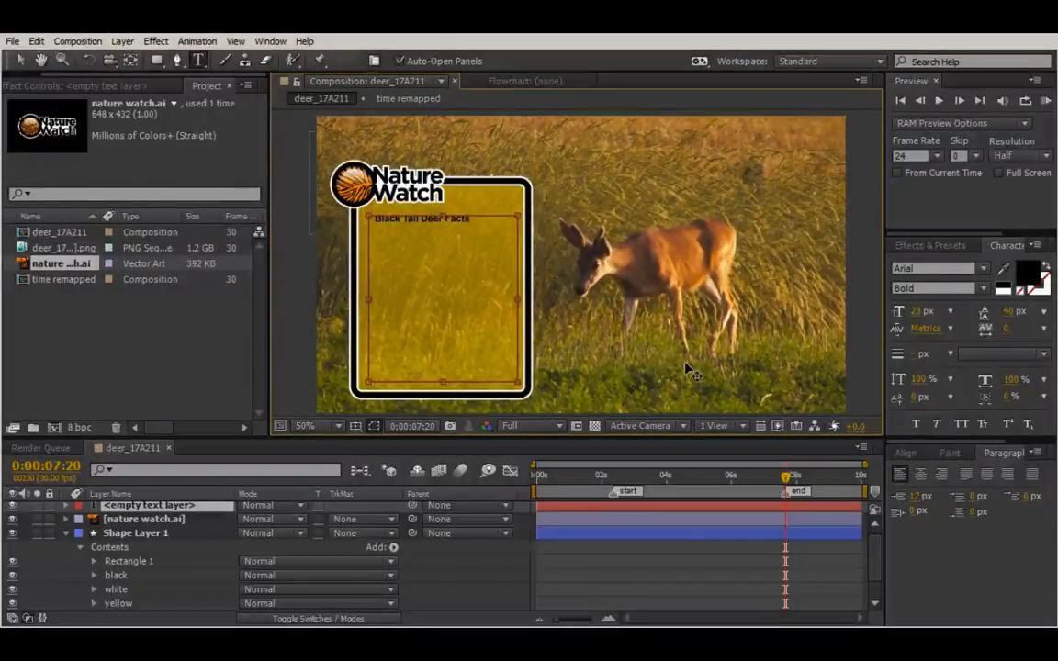
key("ctrl+a")
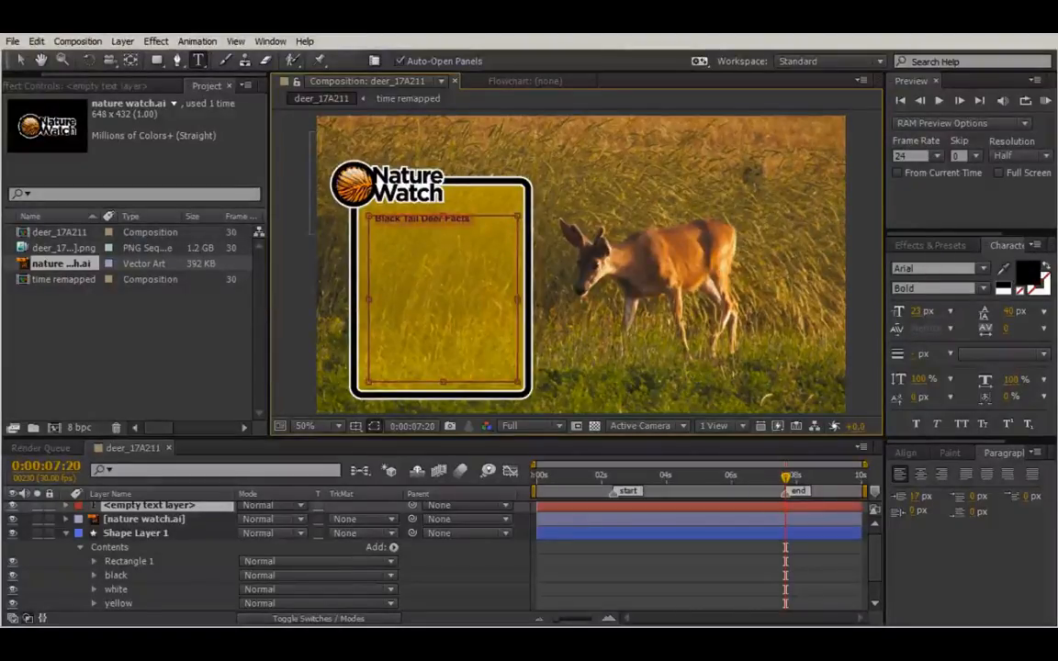
Set the heading's left indent to 0 px and its font size to 32 px.
left_click(921, 495)
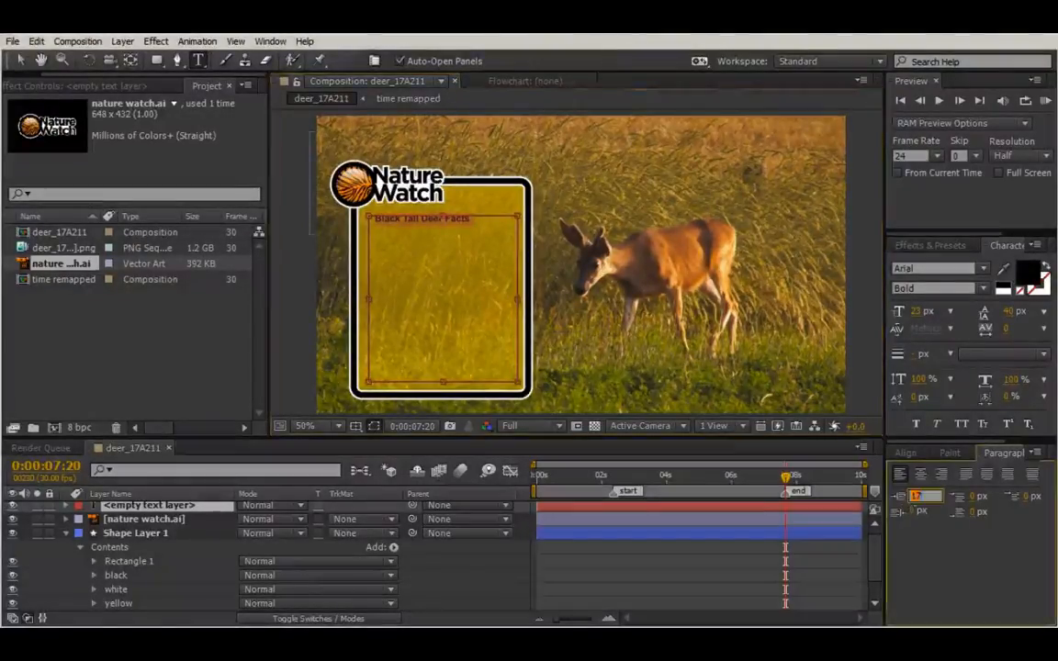
type("0")
key("Return")
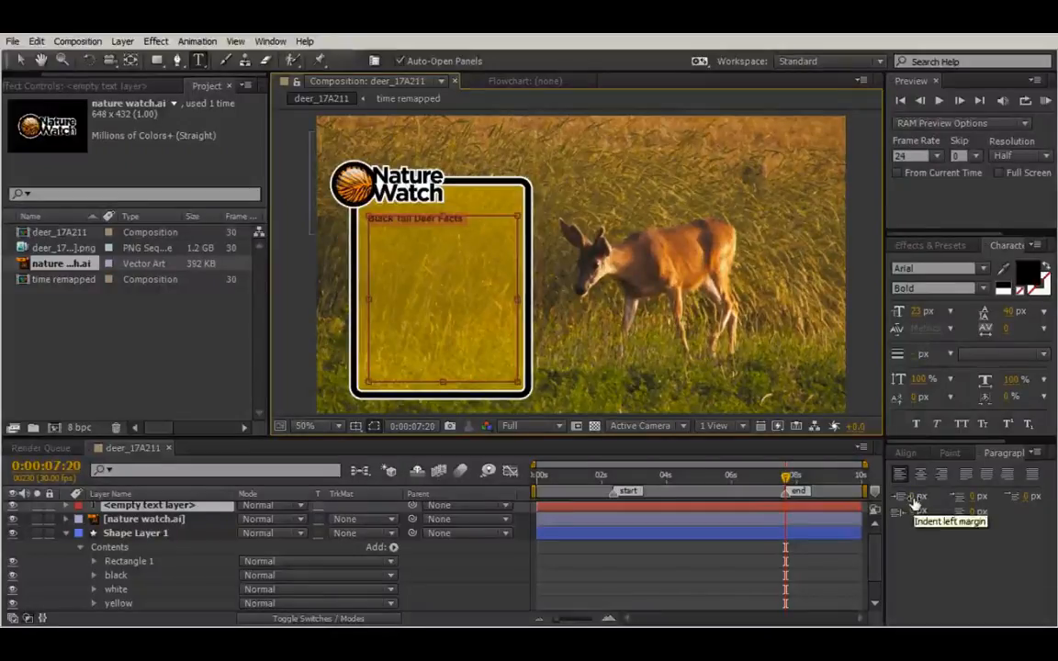
left_click_drag(914, 313, 915, 318)
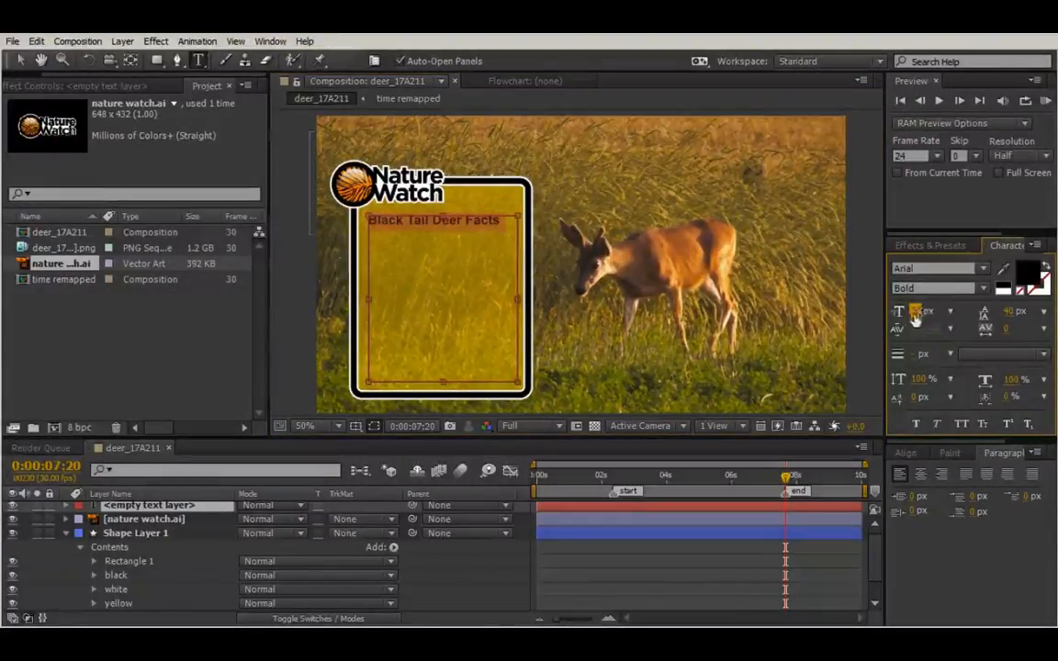
left_click(586, 213)
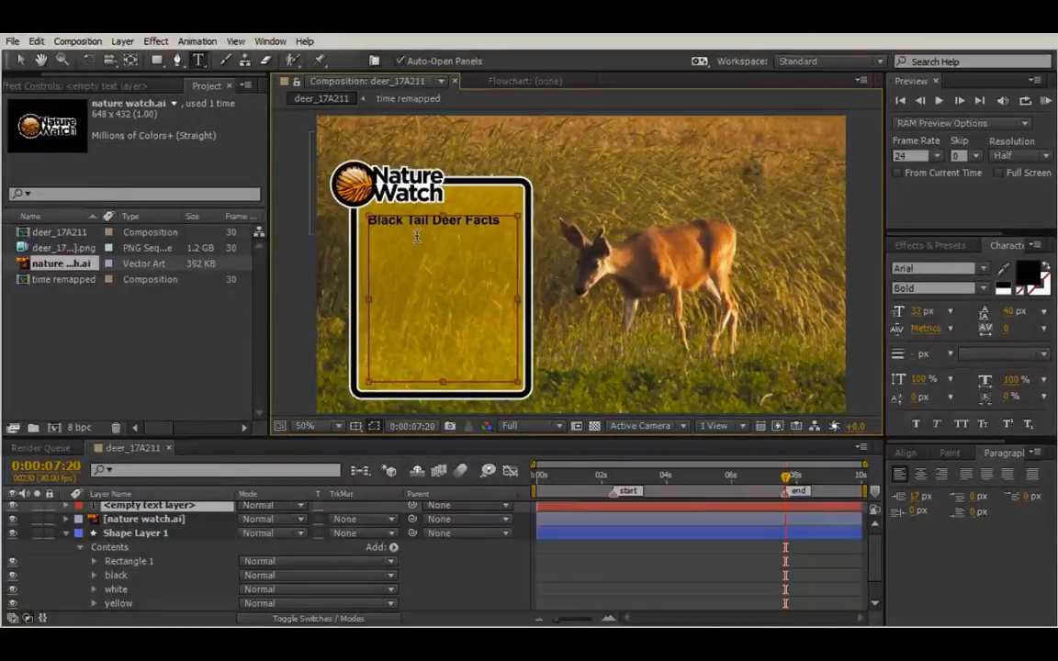
Type 'Species O. Hemioonus', fixing typos, and shrink it to fit one line.
type("\\")
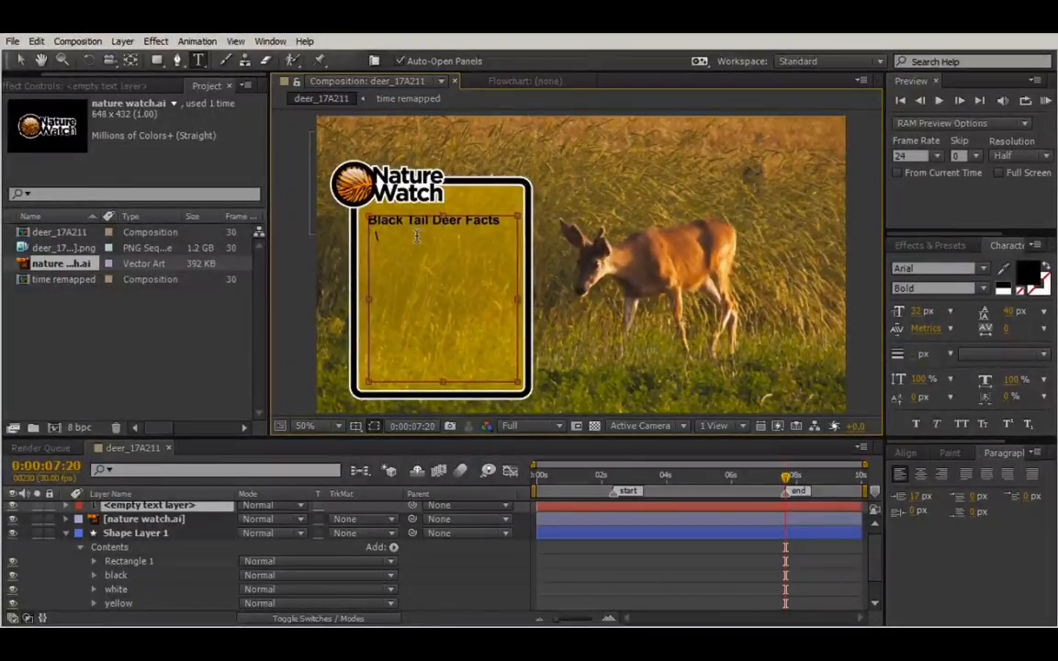
key("BackSpace")
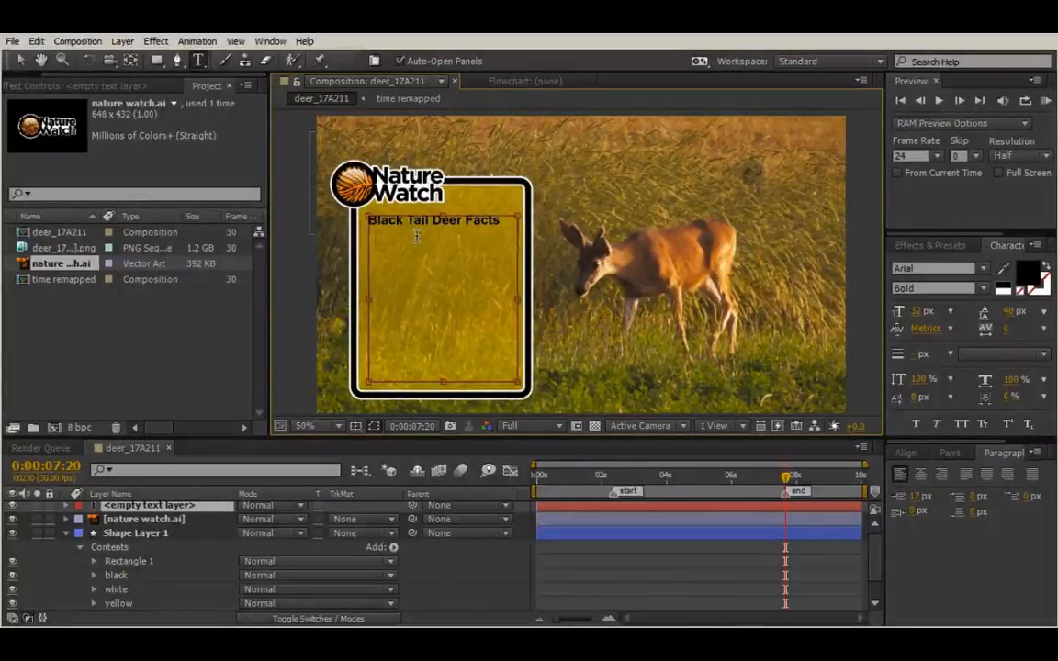
type("Species")
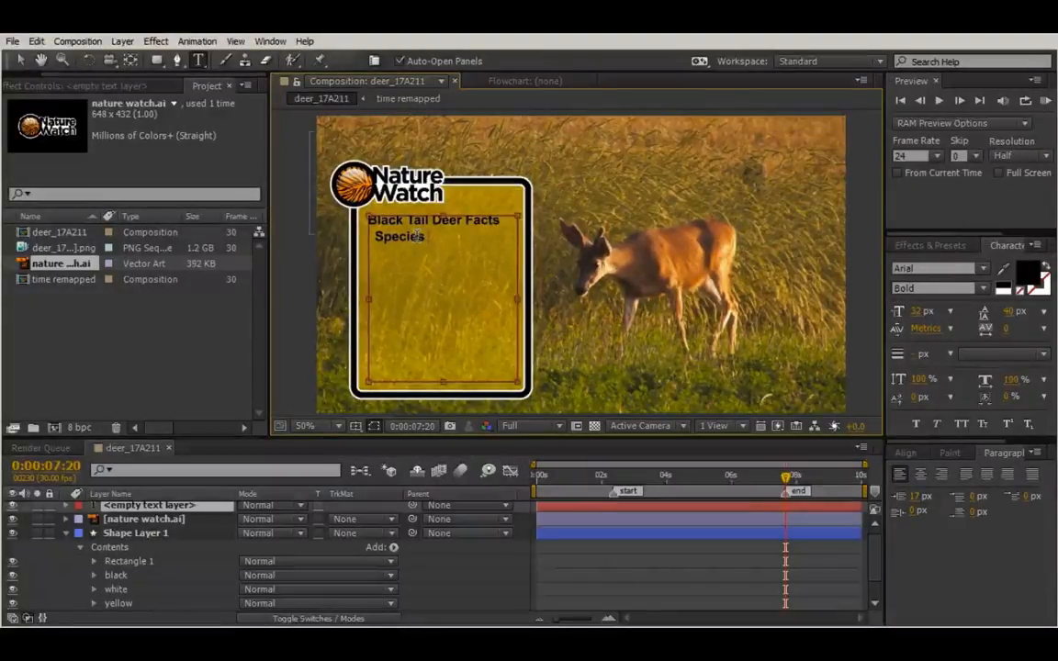
type(" O.")
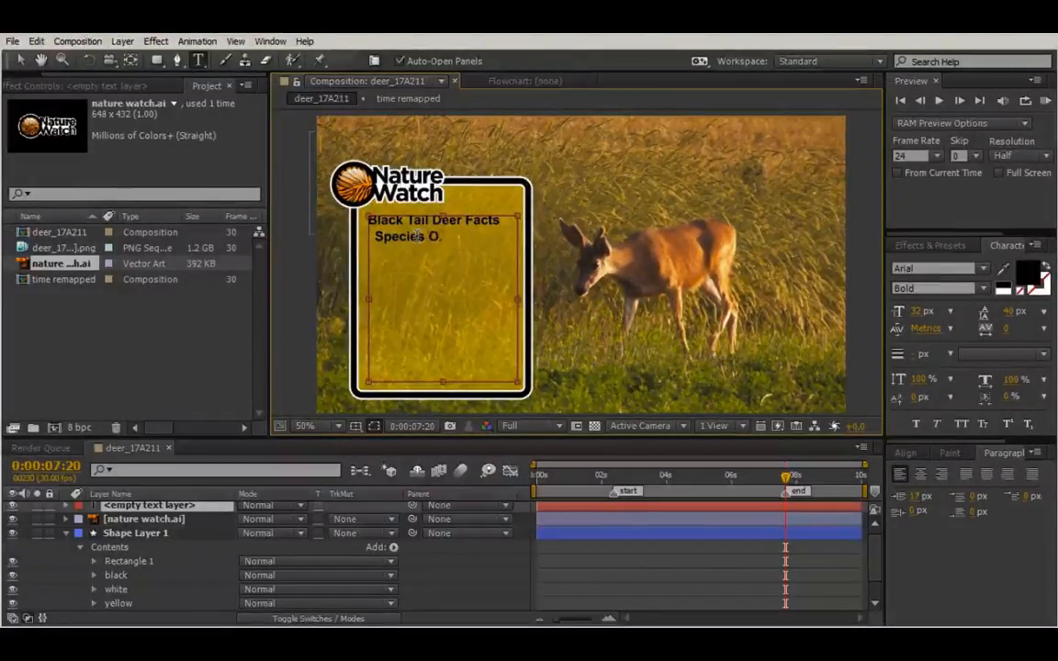
type(" Hemio")
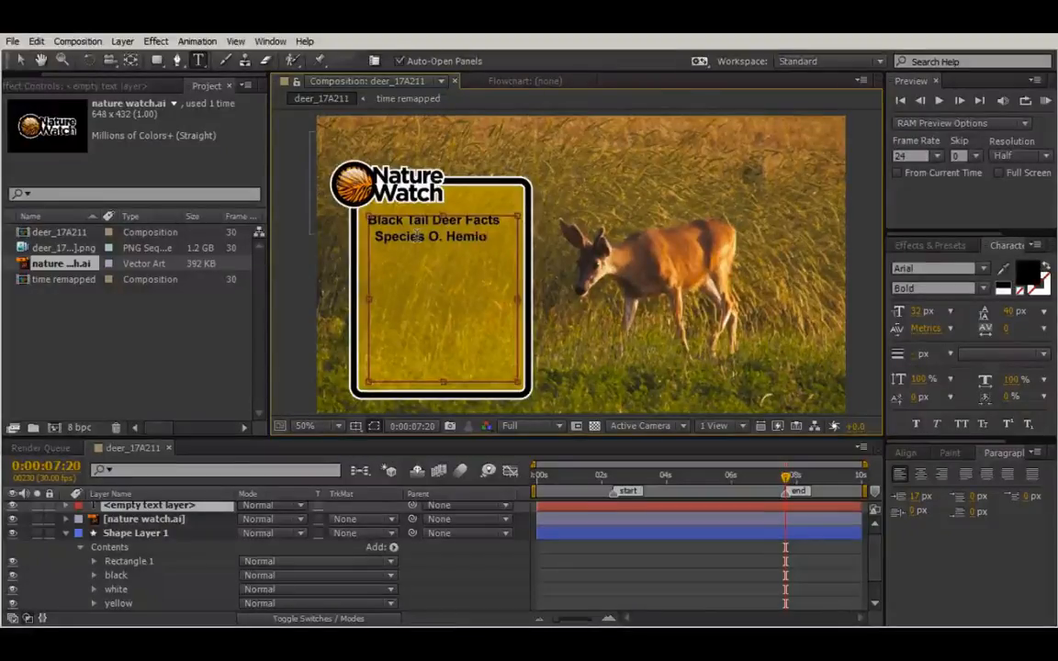
type("os")
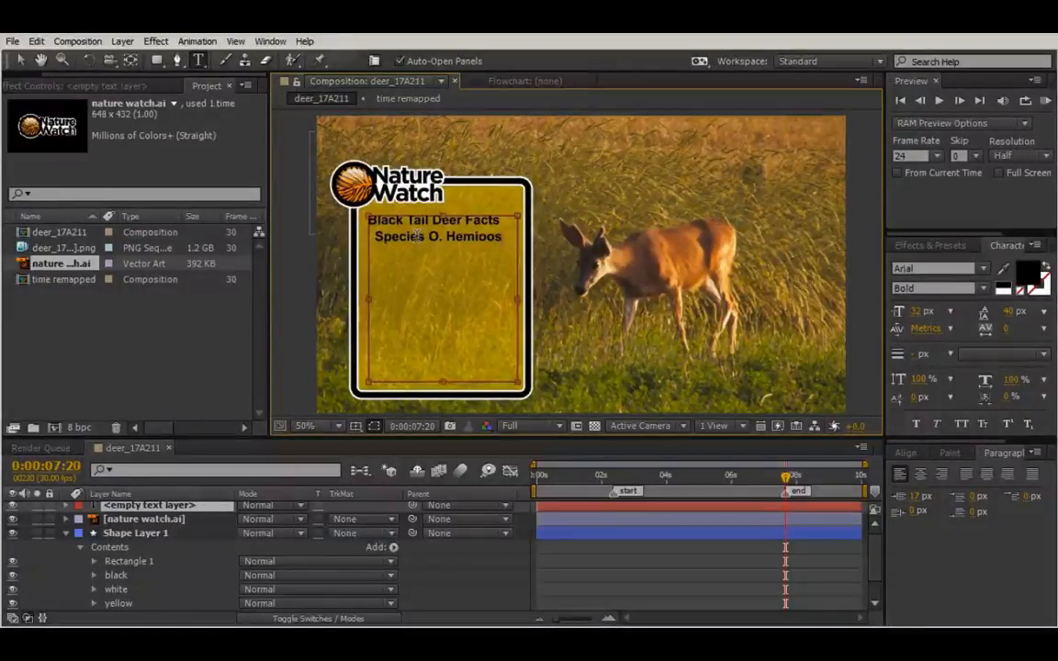
key("BackSpace")
type("nus")
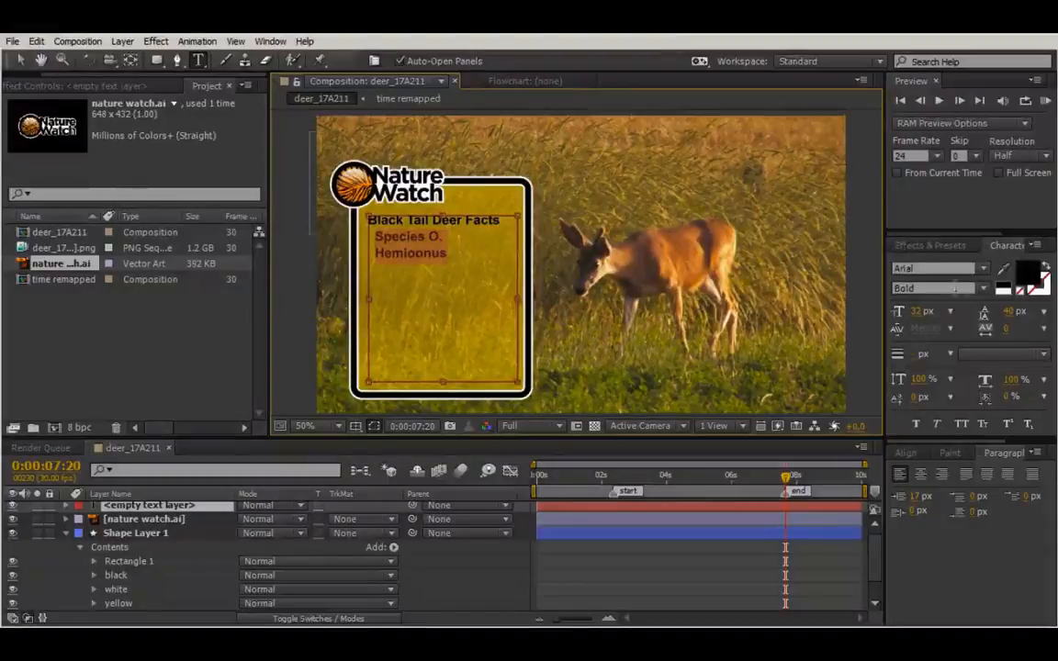
left_click_drag(921, 311, 922, 313)
left_click(503, 238)
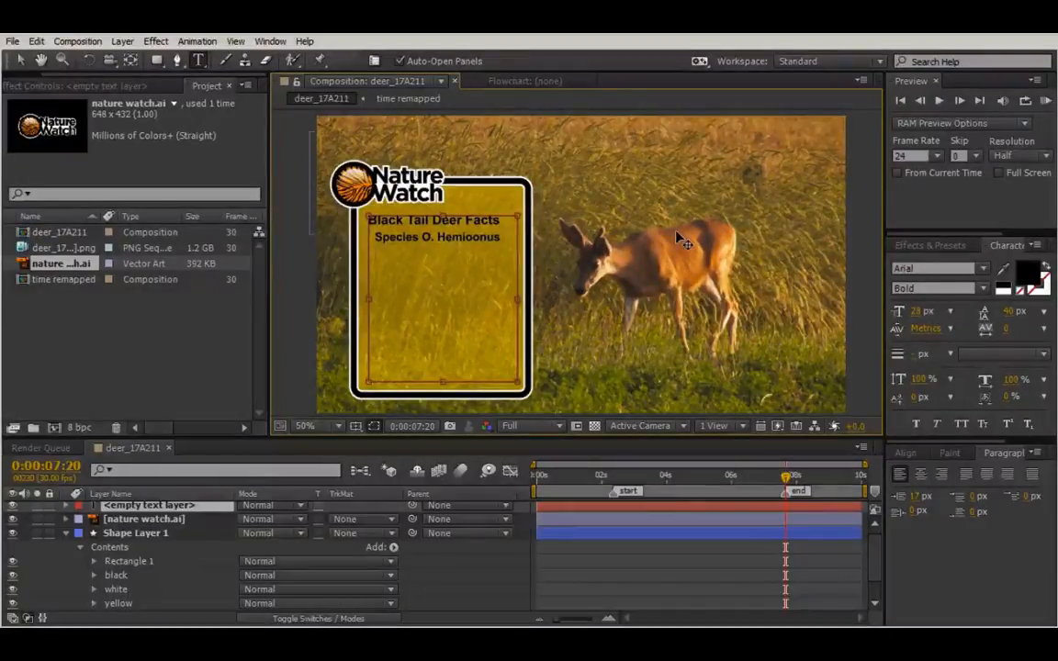
Add the lines 'Consumes poison oak' and 'Fawns weigh 2.7 to 4 kg', correcting typos.
key("Return")
type("Consumes")
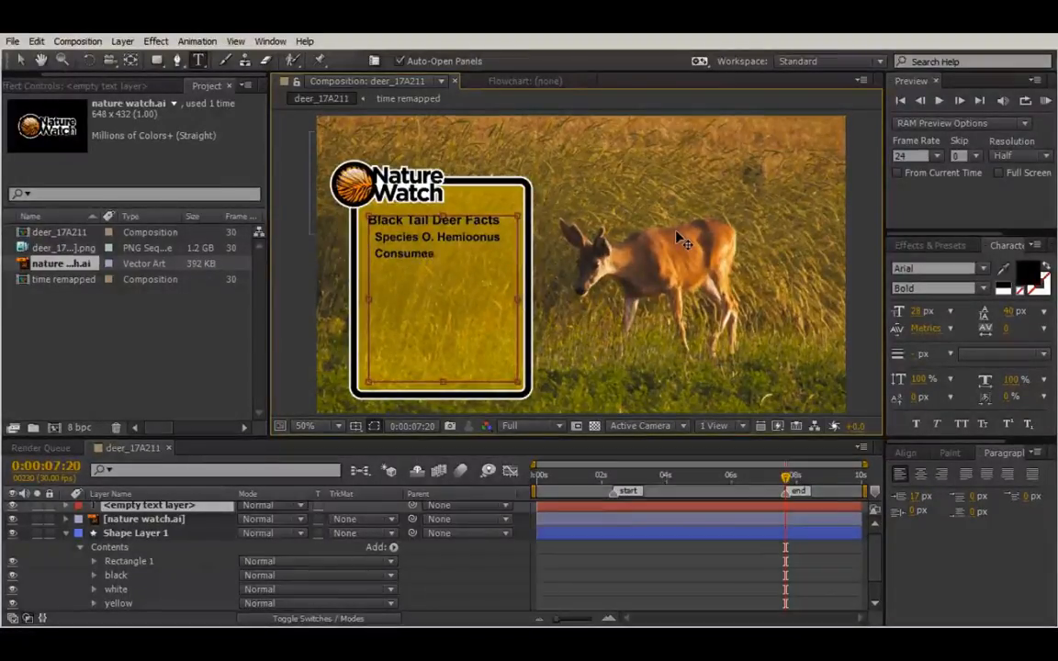
type(" poins")
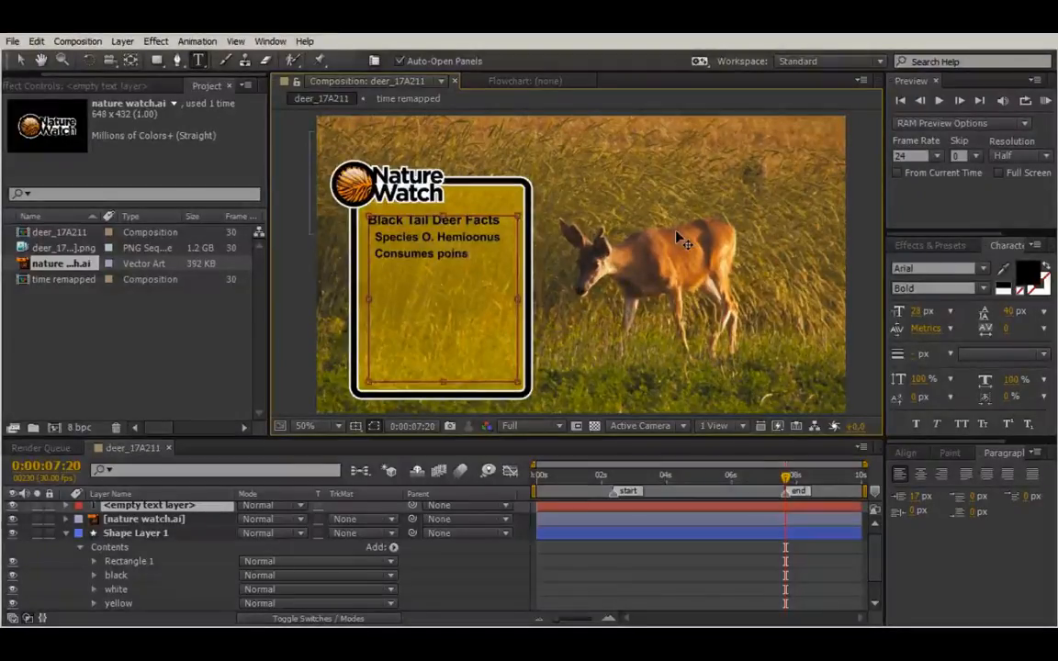
key("BackSpace")
type("son o")
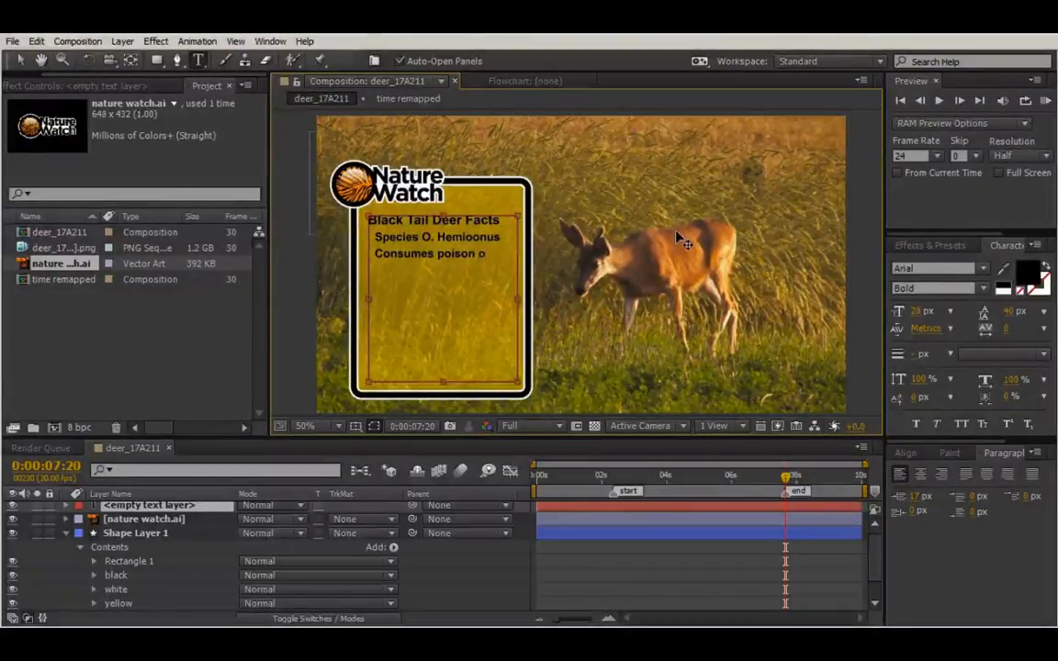
type("ak")
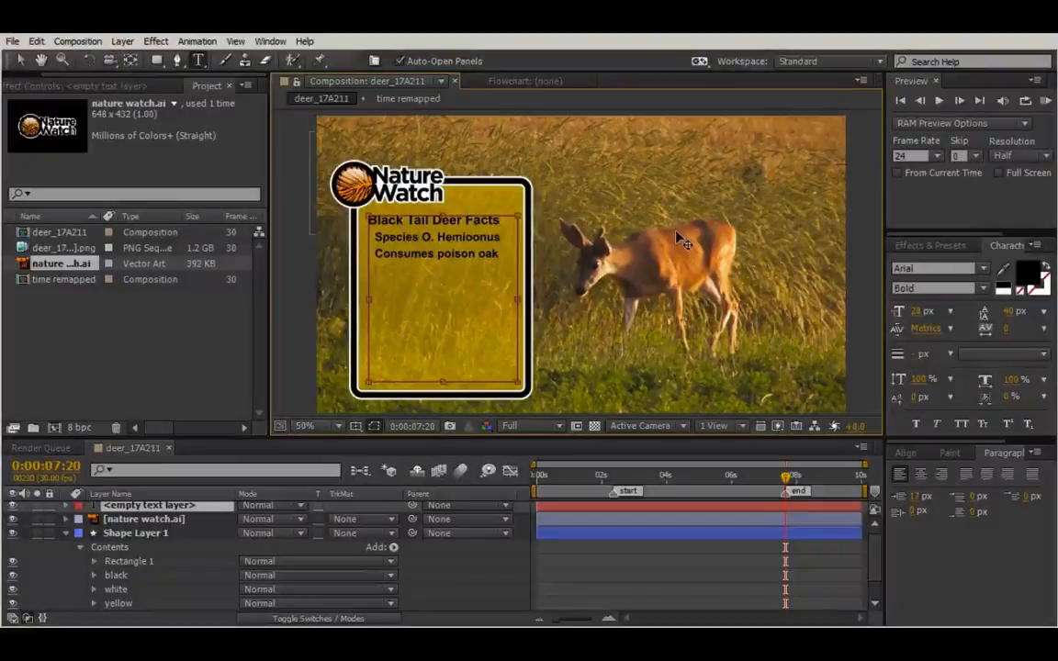
key("Return")
type("Few")
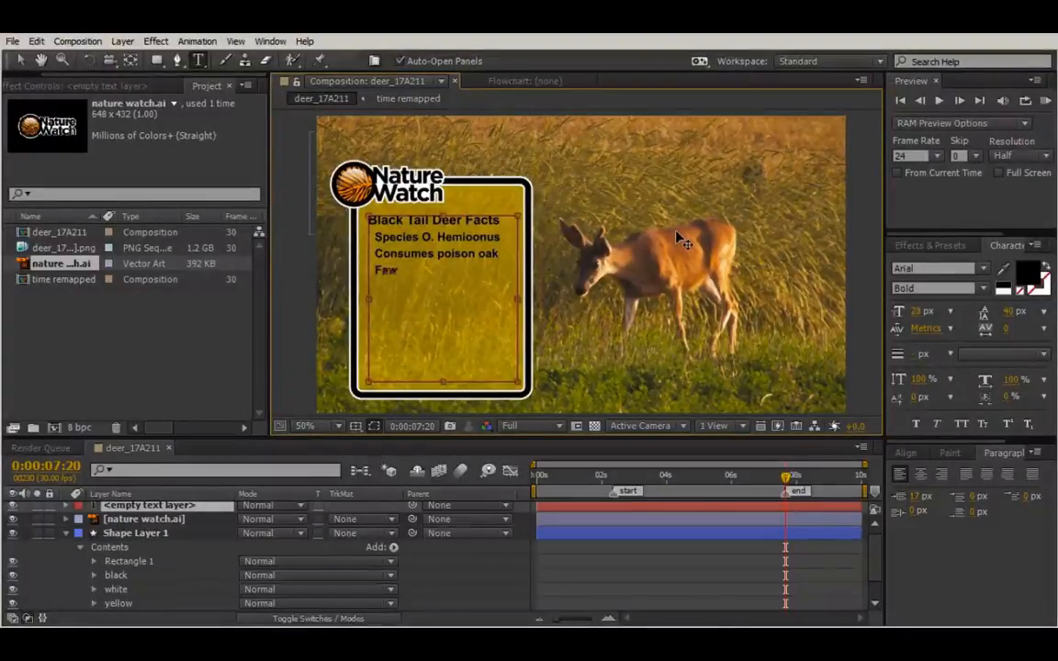
type("ns wi")
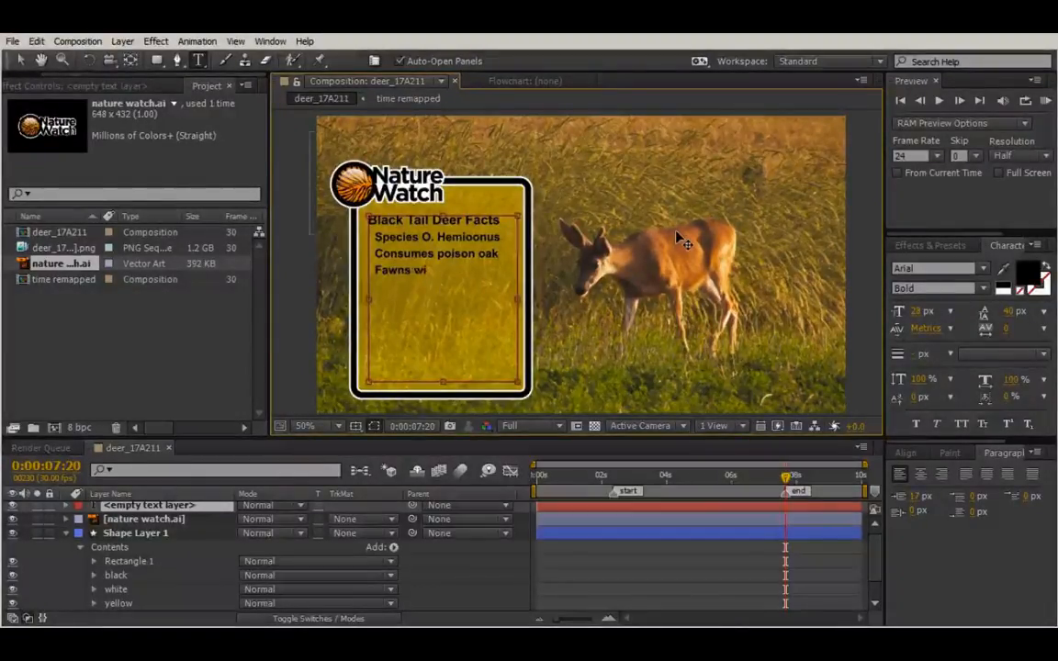
key("BackSpace")
type("eigh")
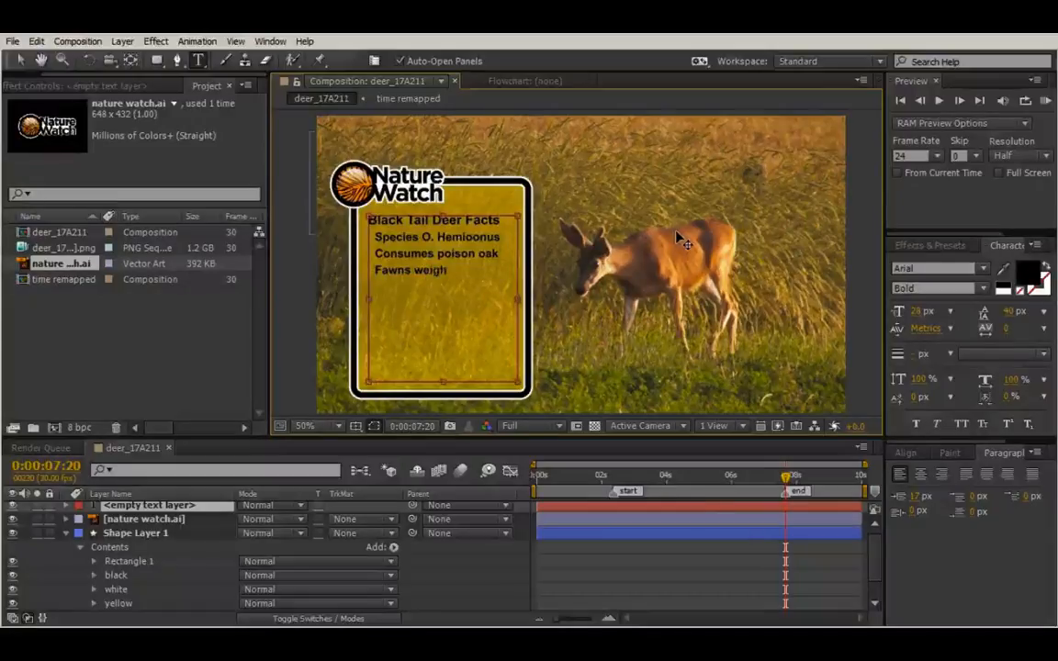
type(" 2.")
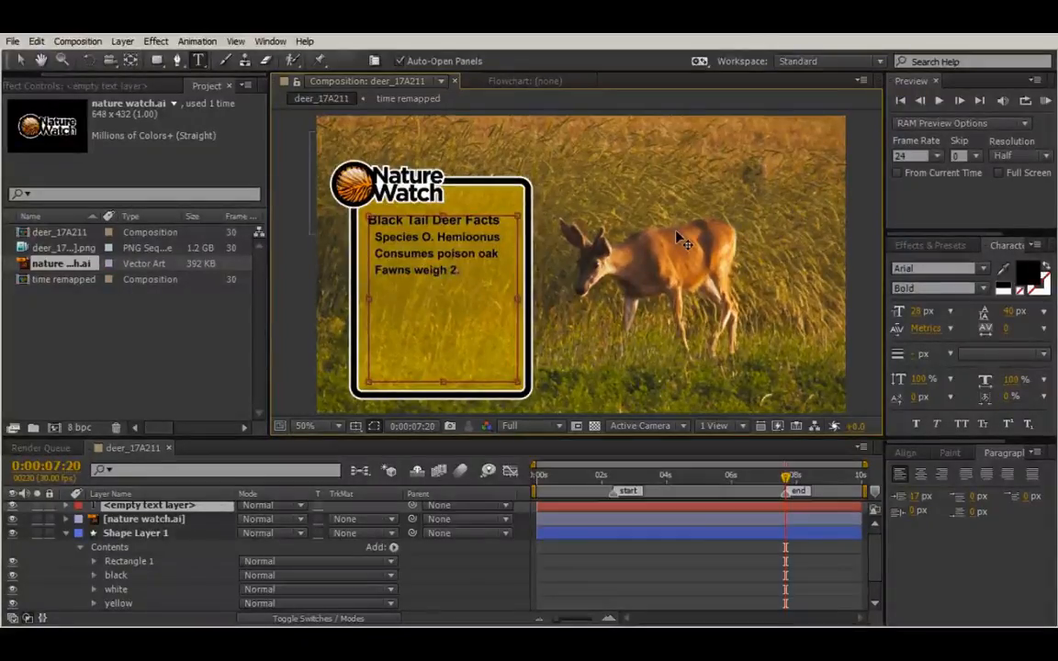
type("7 -")
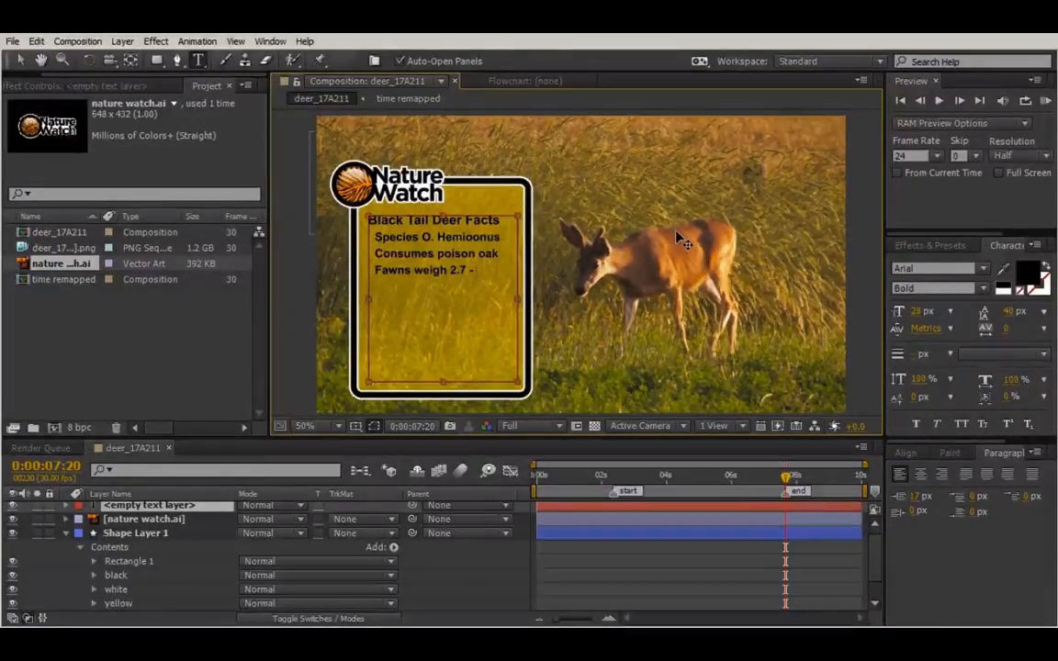
key("BackSpace")
type("to")
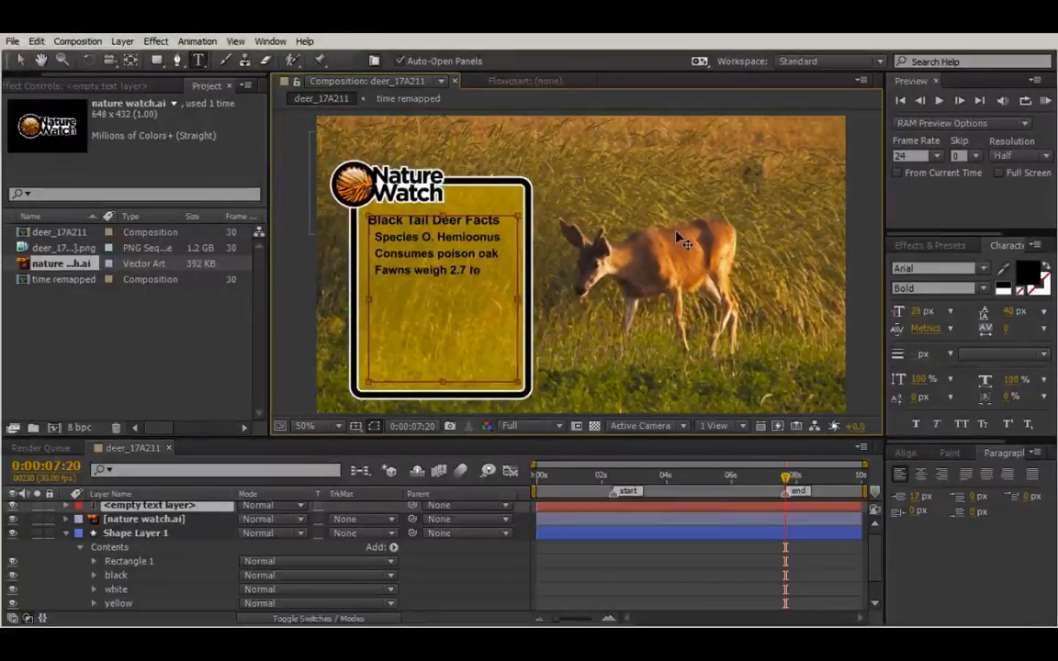
type(" 4 kg")
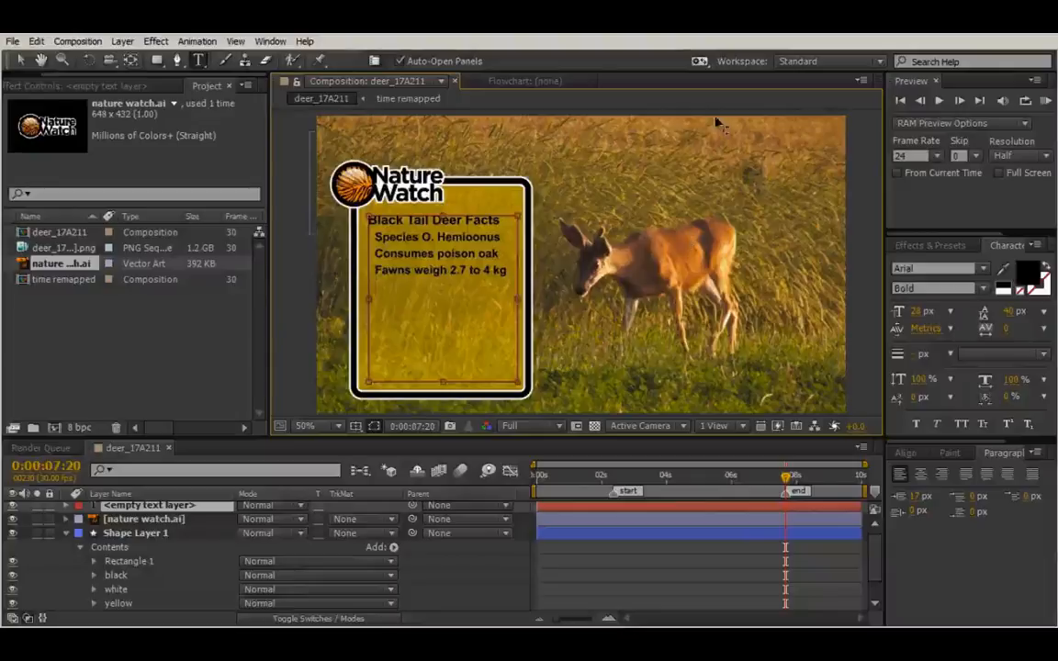
Switch the three fact lines to Regular, then back to Bold.
left_click_drag(377, 237, 510, 274)
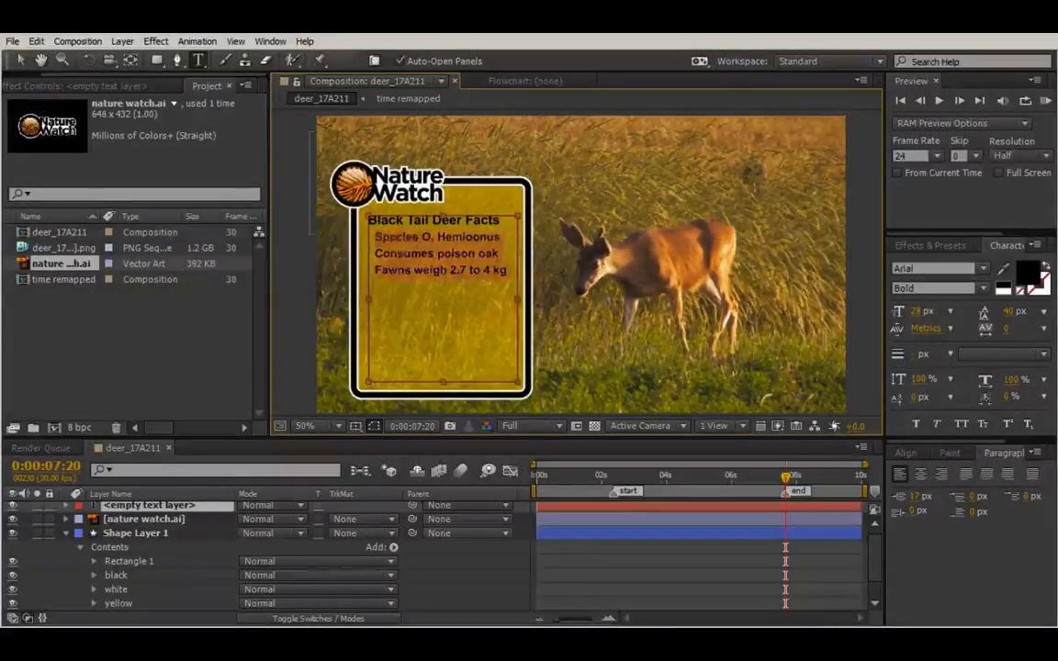
left_click(984, 290)
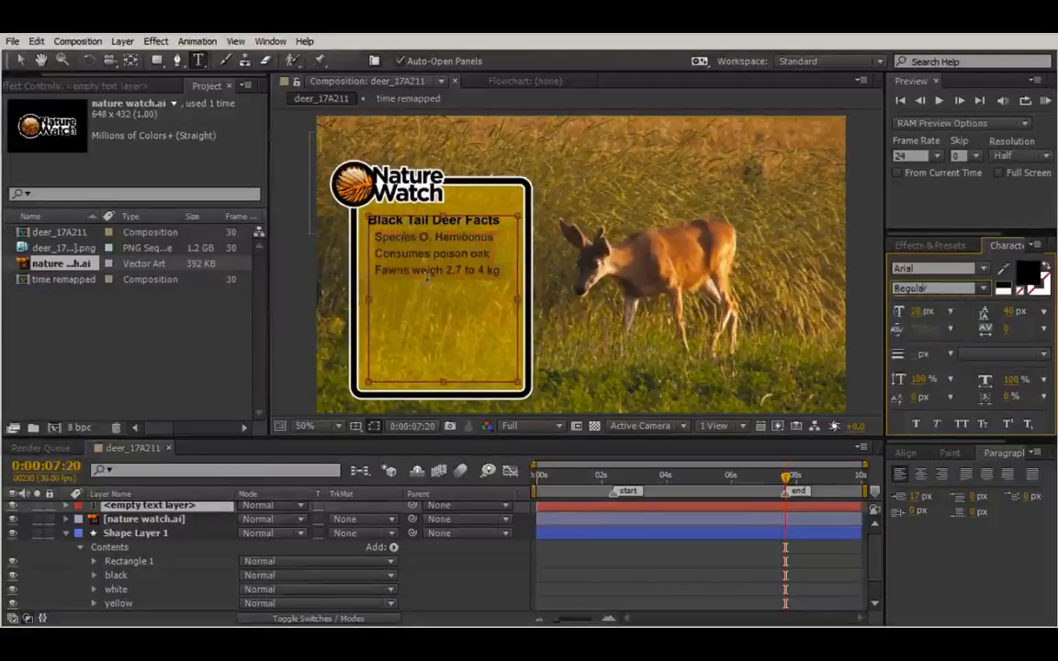
left_click(503, 270)
left_click_drag(511, 270, 338, 227)
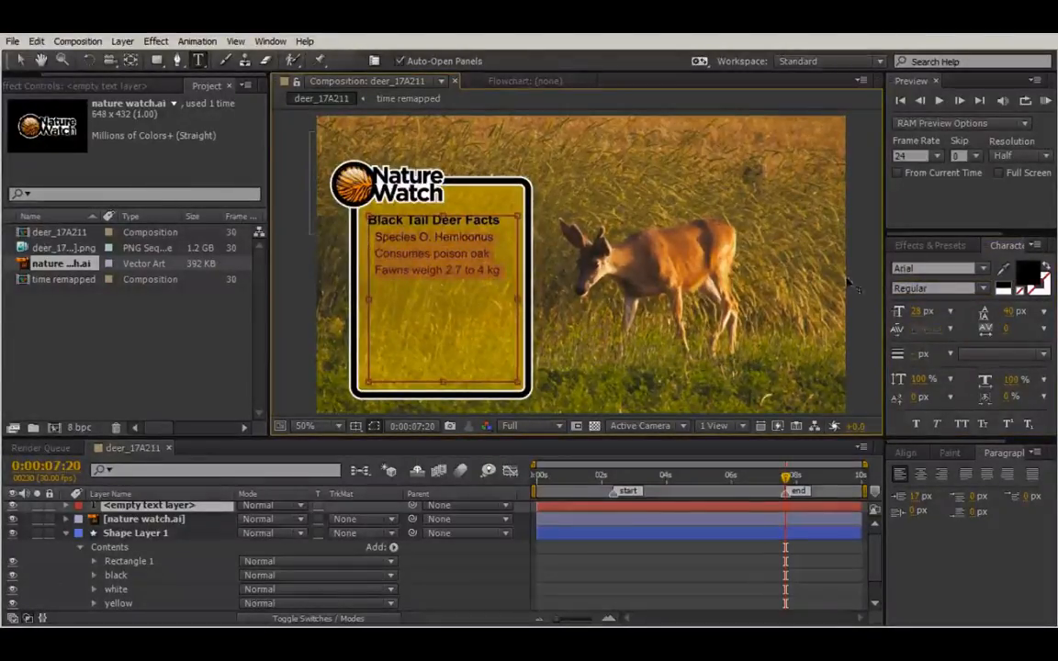
left_click(984, 288)
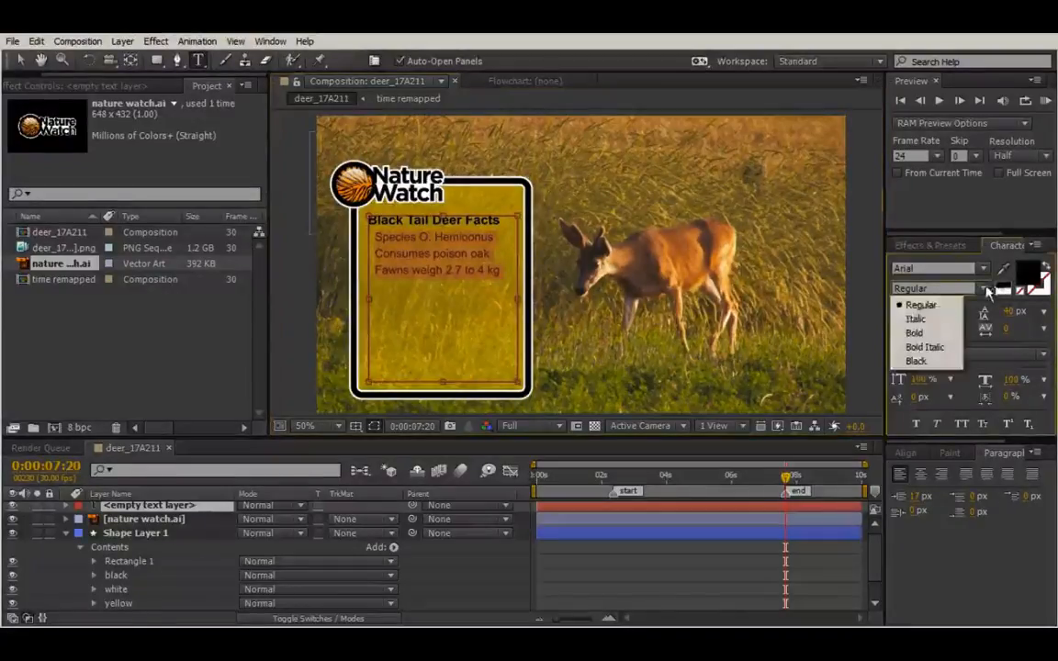
left_click(914, 331)
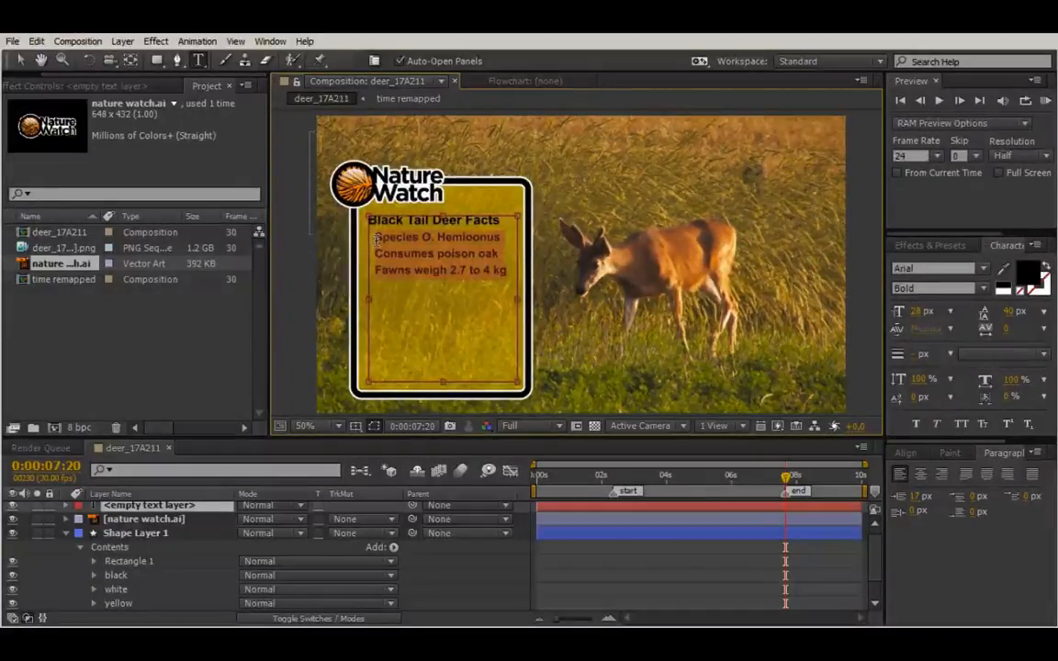
Lower the fact lines' font size to 26 px.
left_click(914, 313)
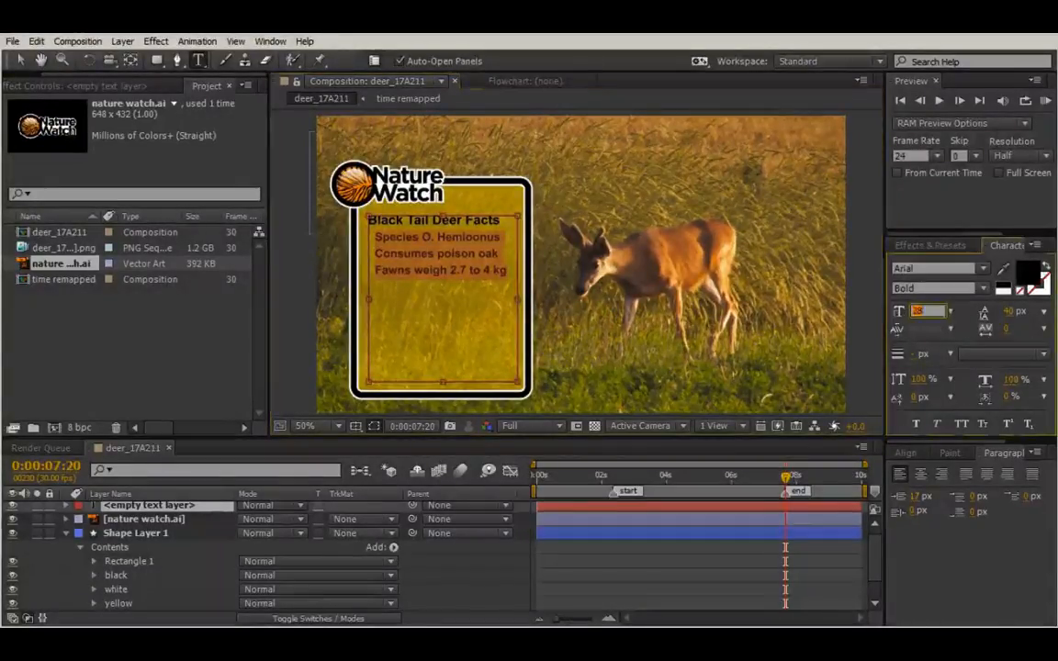
key("Down")
key("Down")
key("Return")
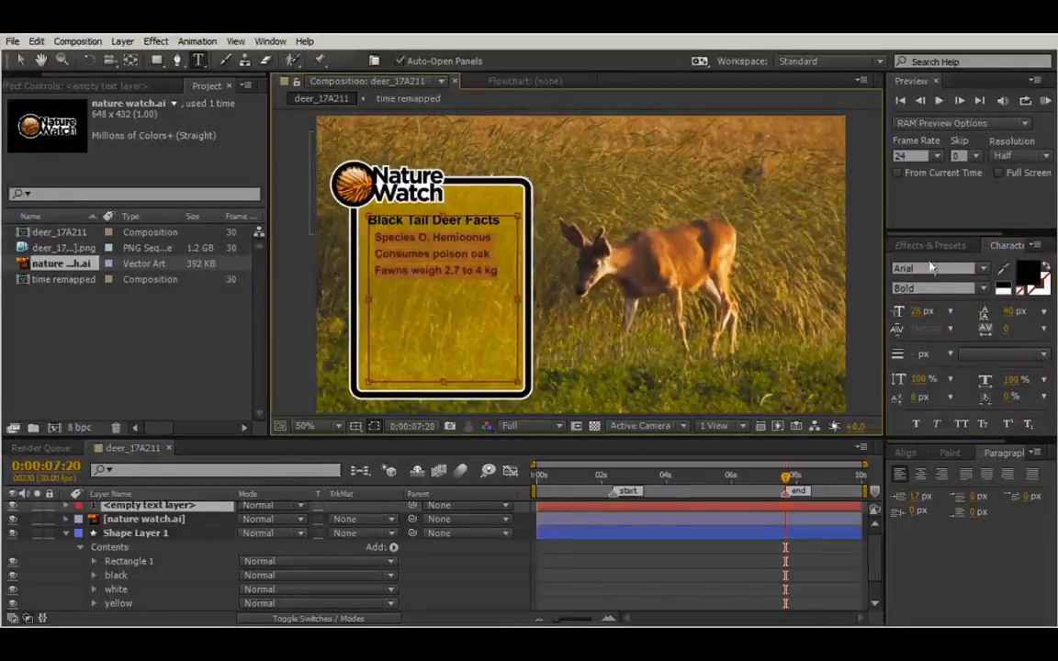
left_click(497, 272)
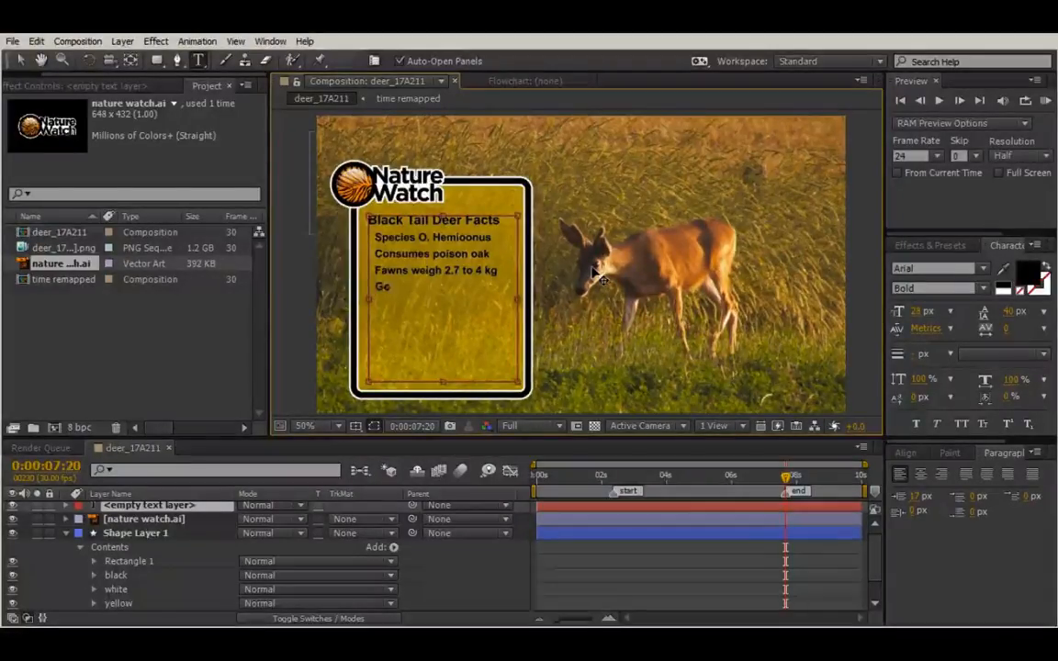
Add the fact line 'Gestation period of 6.5 mos'.
type("tation period")
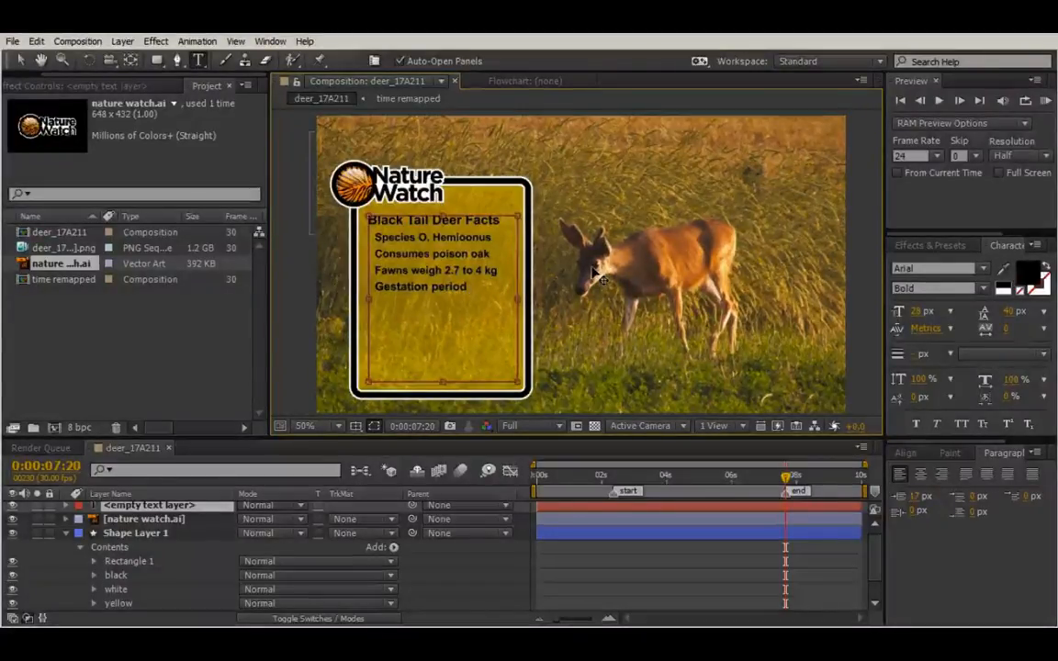
type(" of")
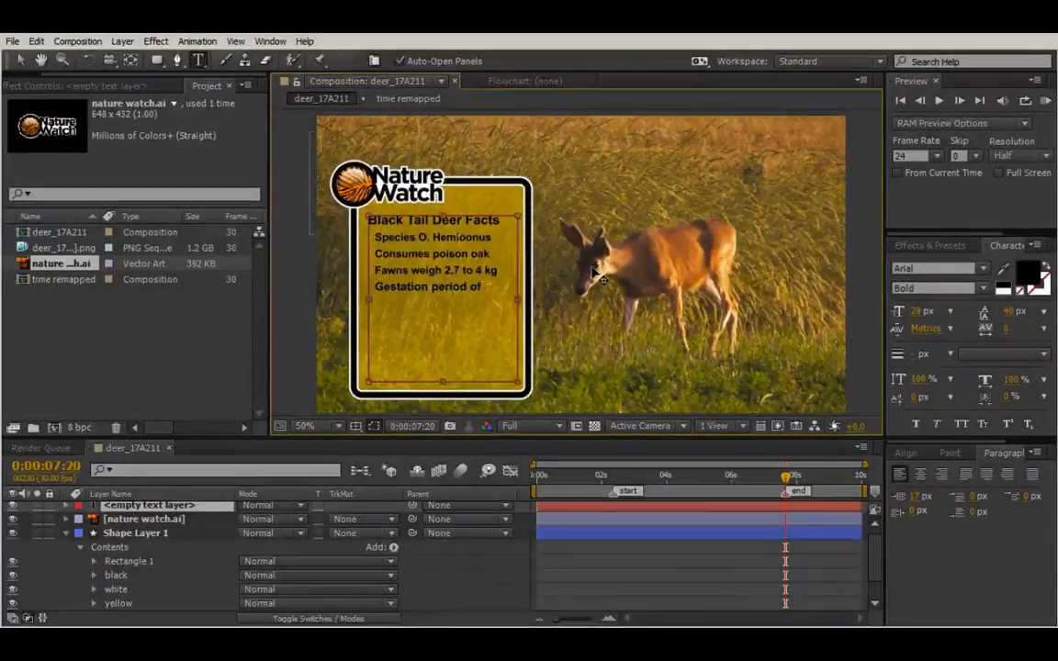
type(" 6.5")
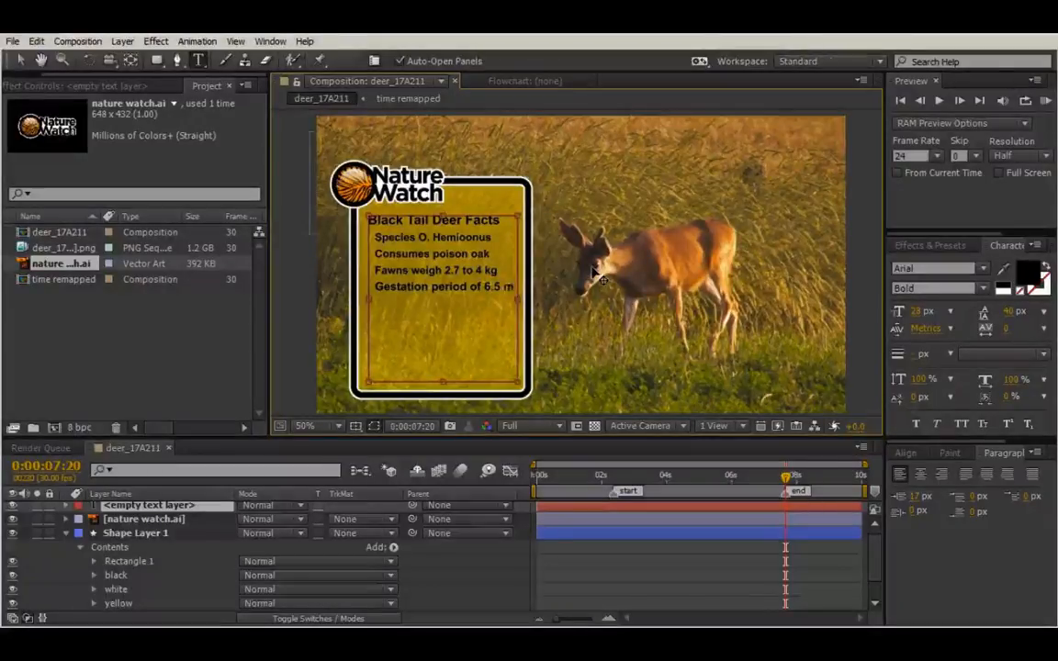
key("Return")
type("mos")
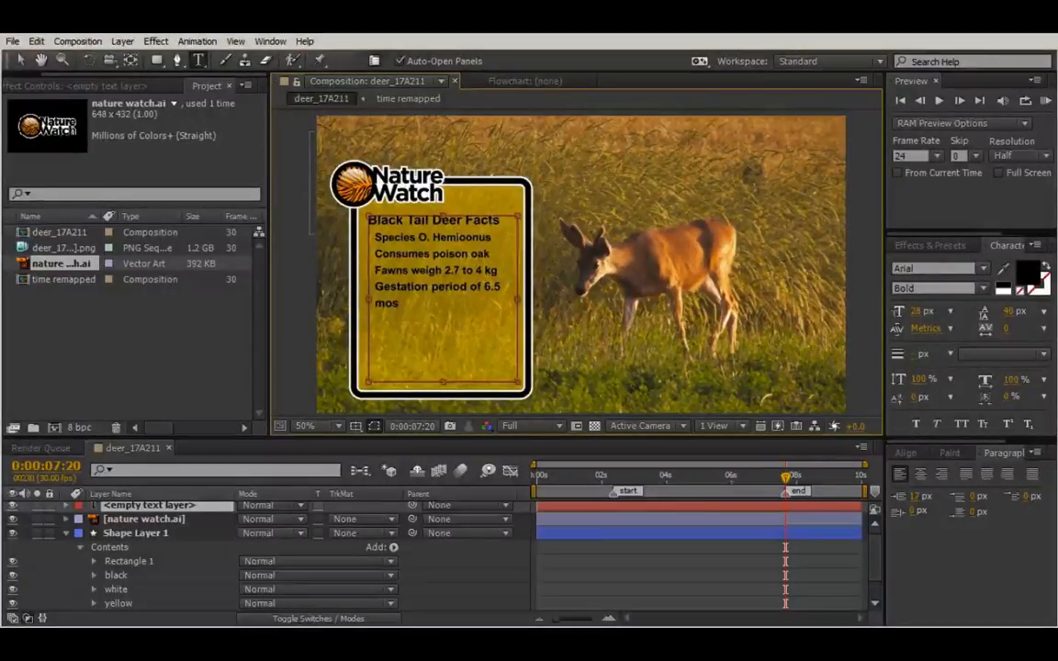
Set all fact lines from Species to mos to 25 px.
left_click_drag(373, 237, 404, 304)
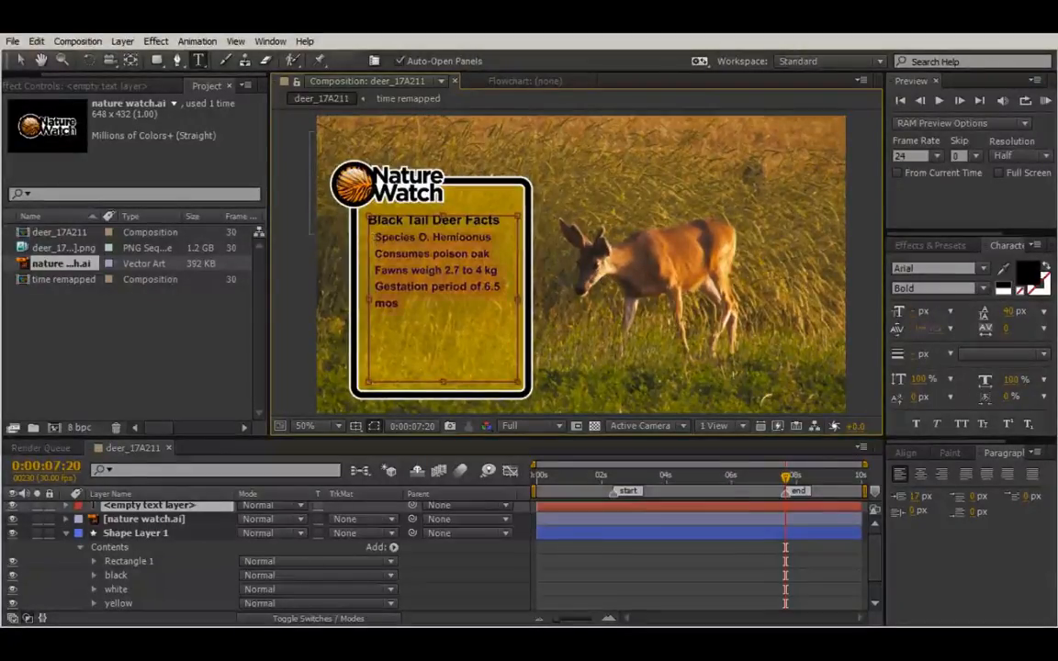
left_click(923, 311)
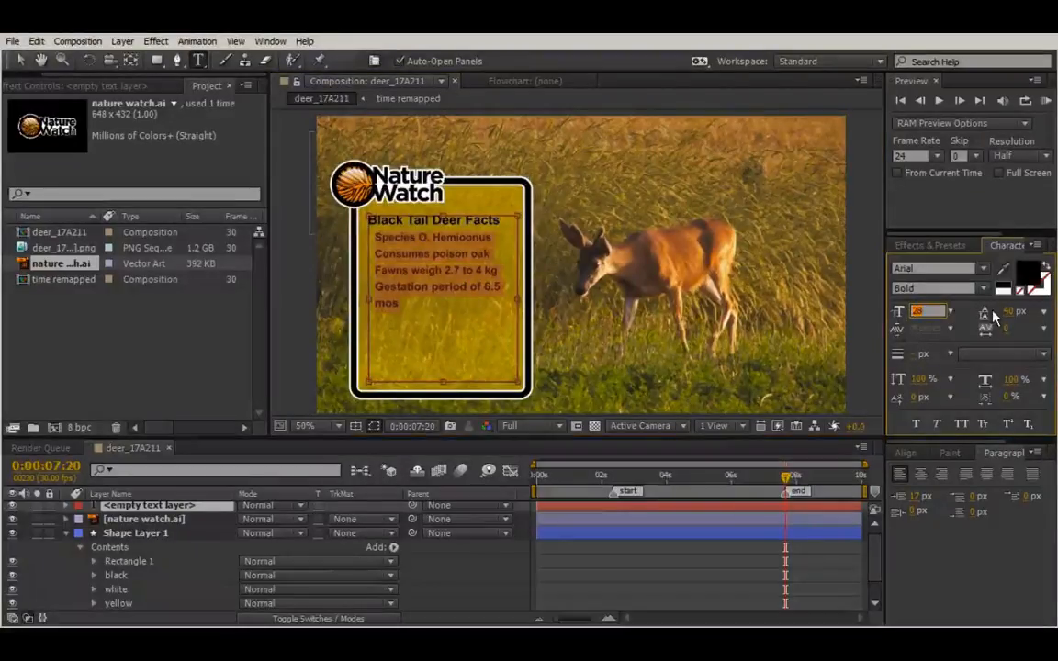
type("25")
key("Return")
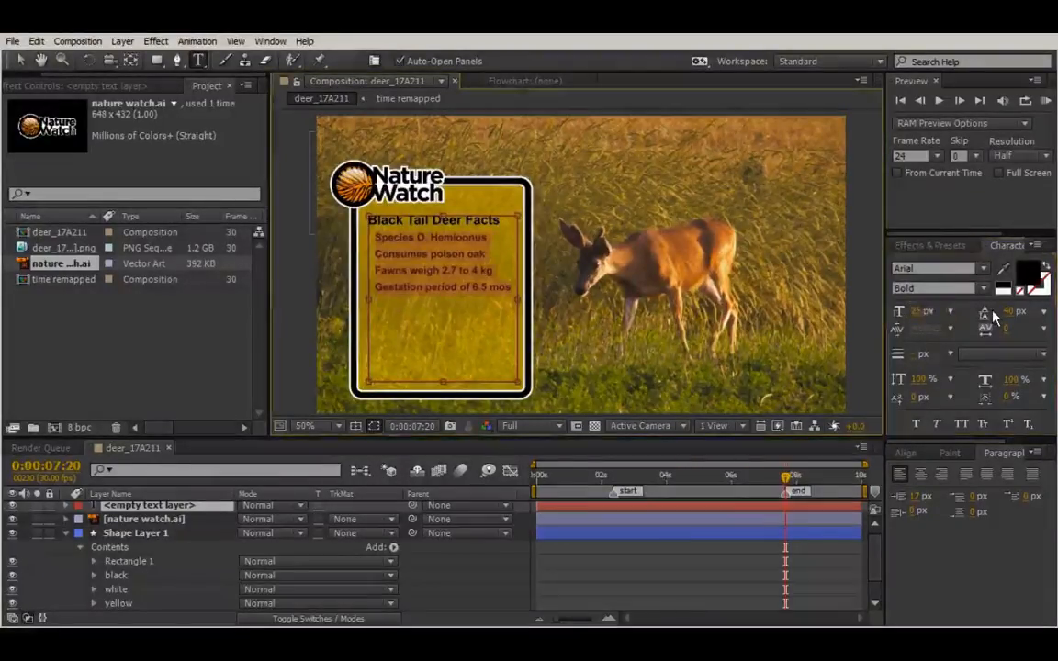
left_click(498, 311)
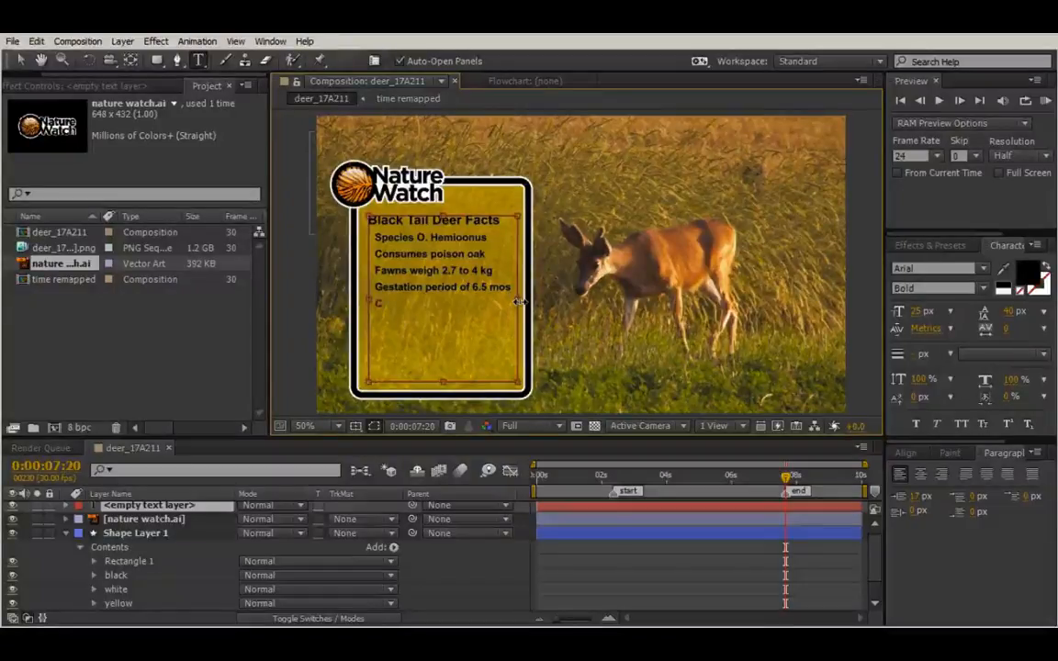
Add 'Communicate with scent' as the fifth fact and increase leading across all fact lines.
type("Communic")
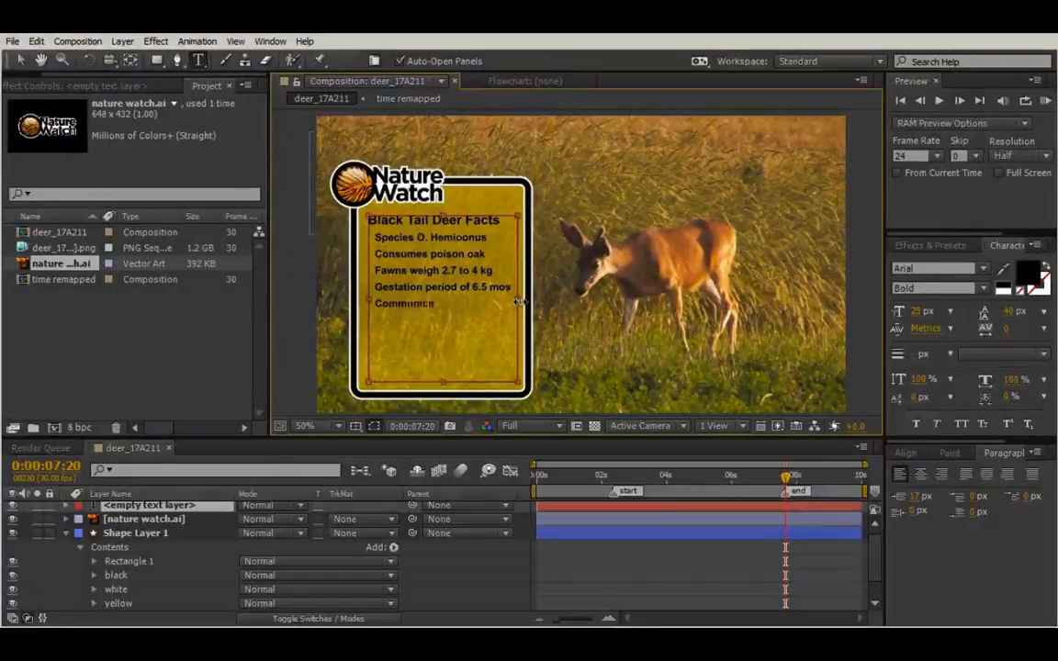
type("ate e")
type("ith scent")
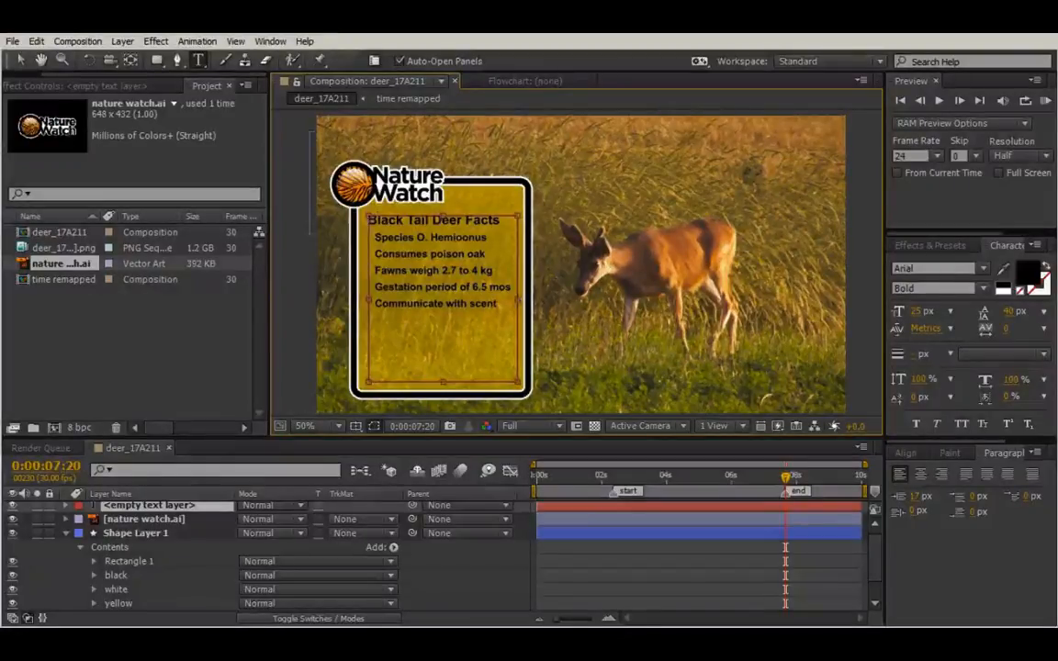
key("ctrl+a")
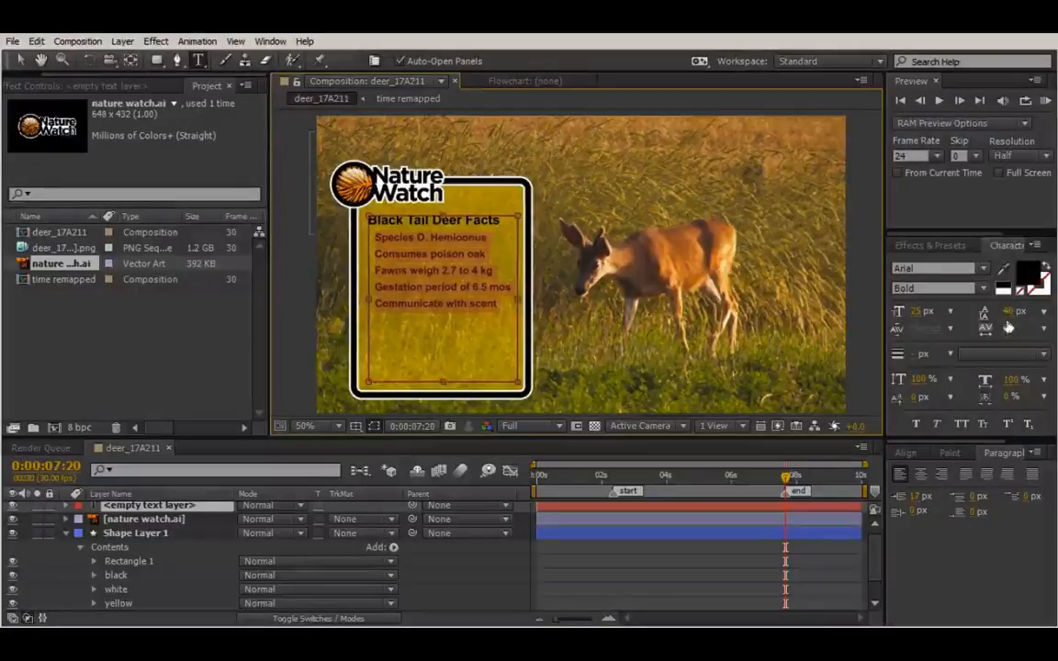
left_click_drag(1010, 311, 1019, 311)
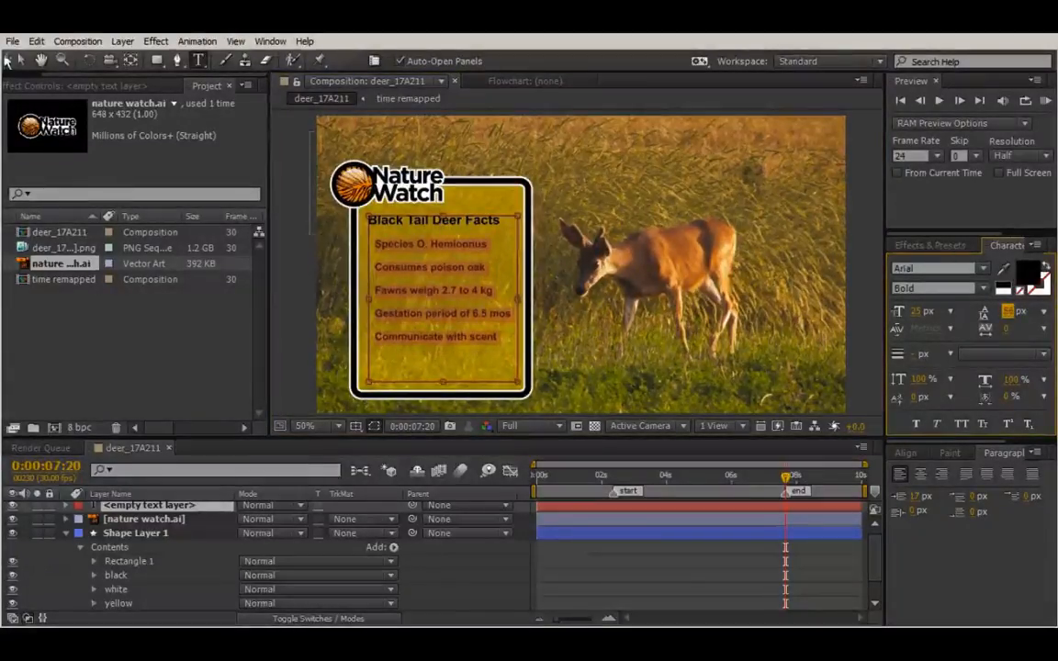
left_click(19, 59)
left_click(536, 197)
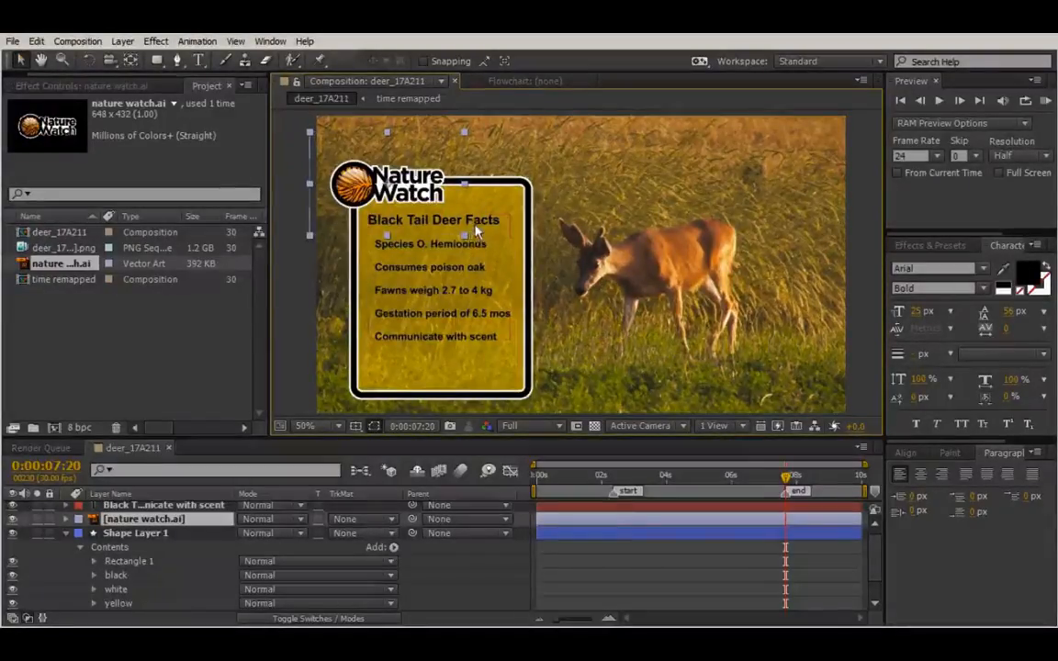
Scale the Nature Watch logo up slightly and nudge the facts text lower inside the panel.
left_click(450, 332)
key("Down")
key("Down")
key("Down")
key("Down")
key("Down")
key("Down")
key("Down")
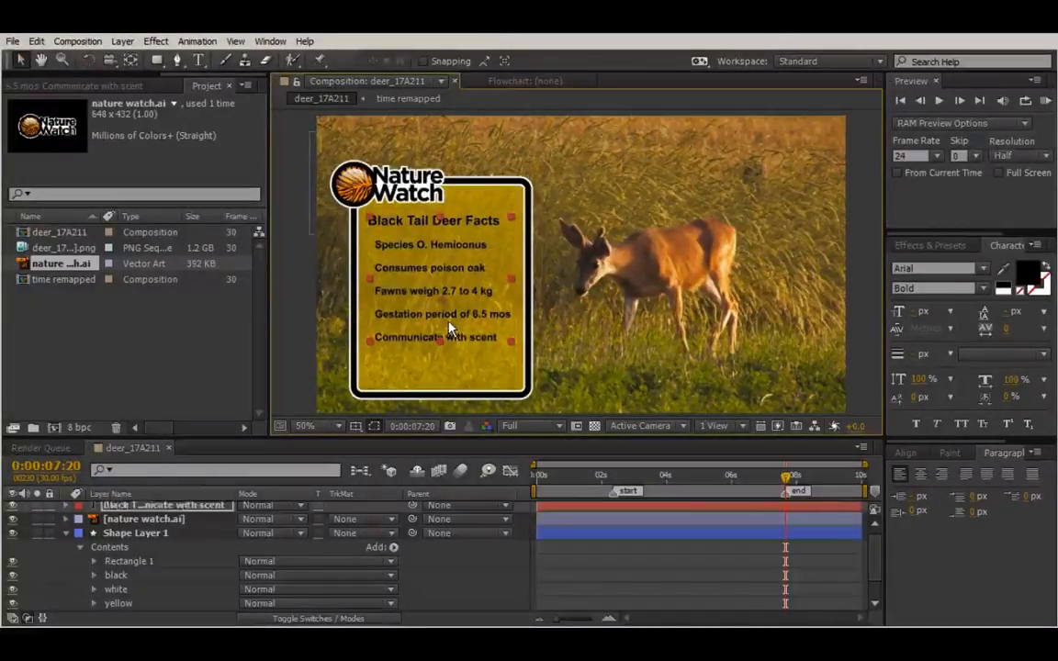
left_click(342, 164)
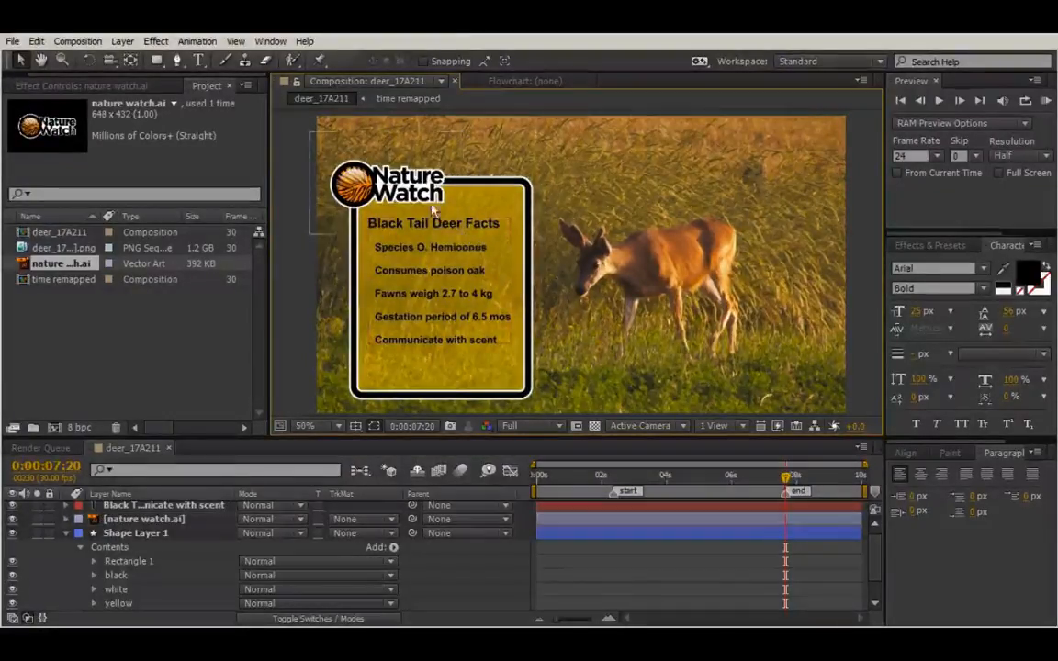
left_click_drag(462, 237, 489, 247)
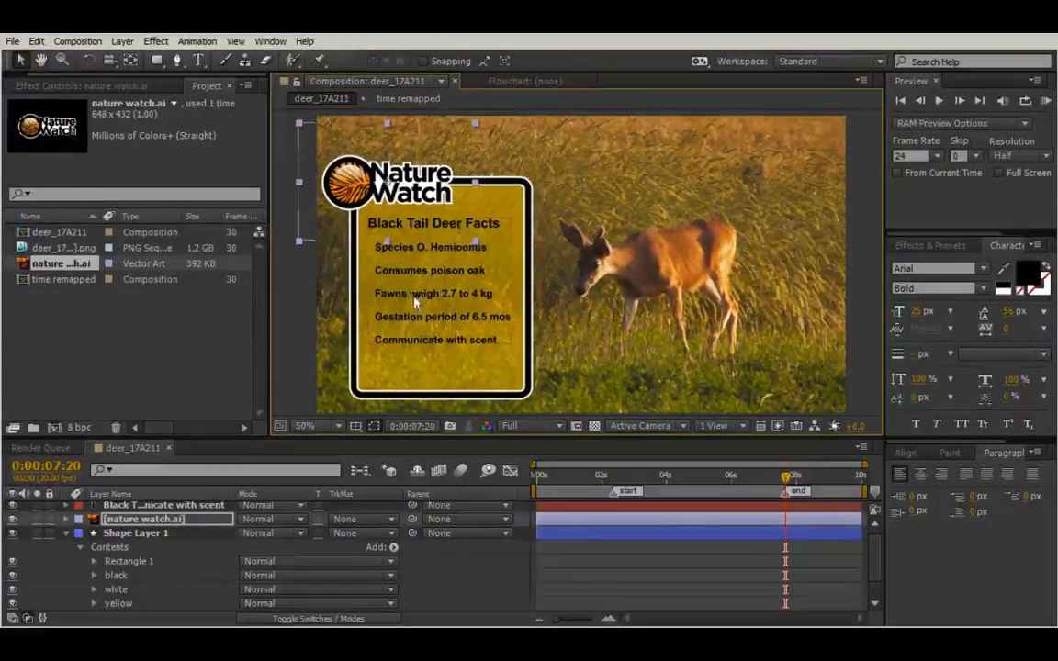
left_click(378, 262)
key("Down")
key("Down")
key("Down")
key("Down")
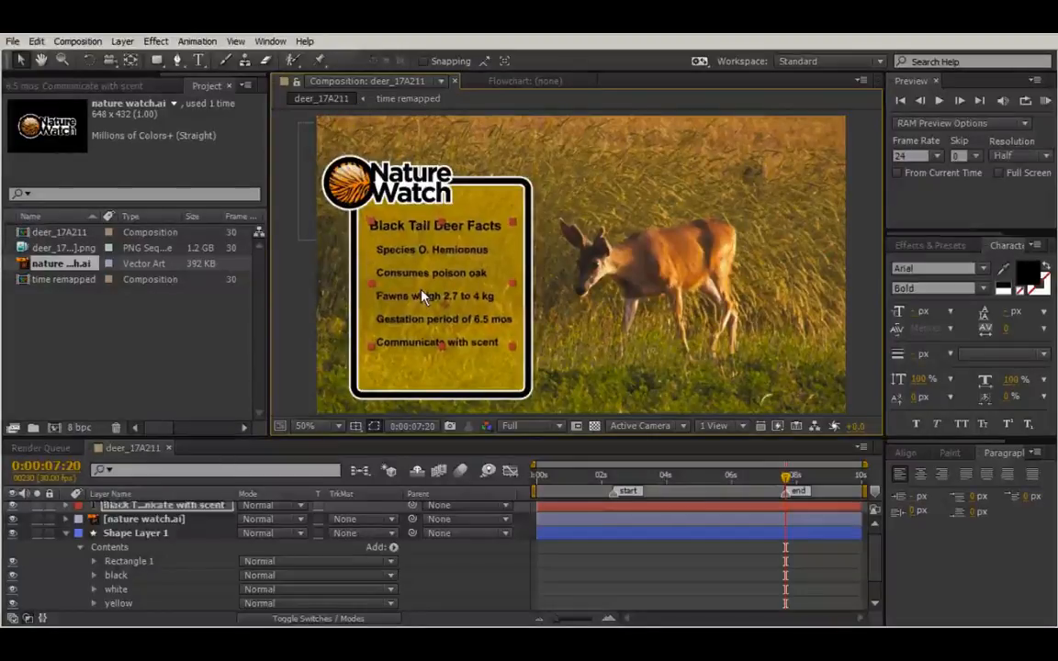
key("Right")
key("Right")
key("Right")
key("Right")
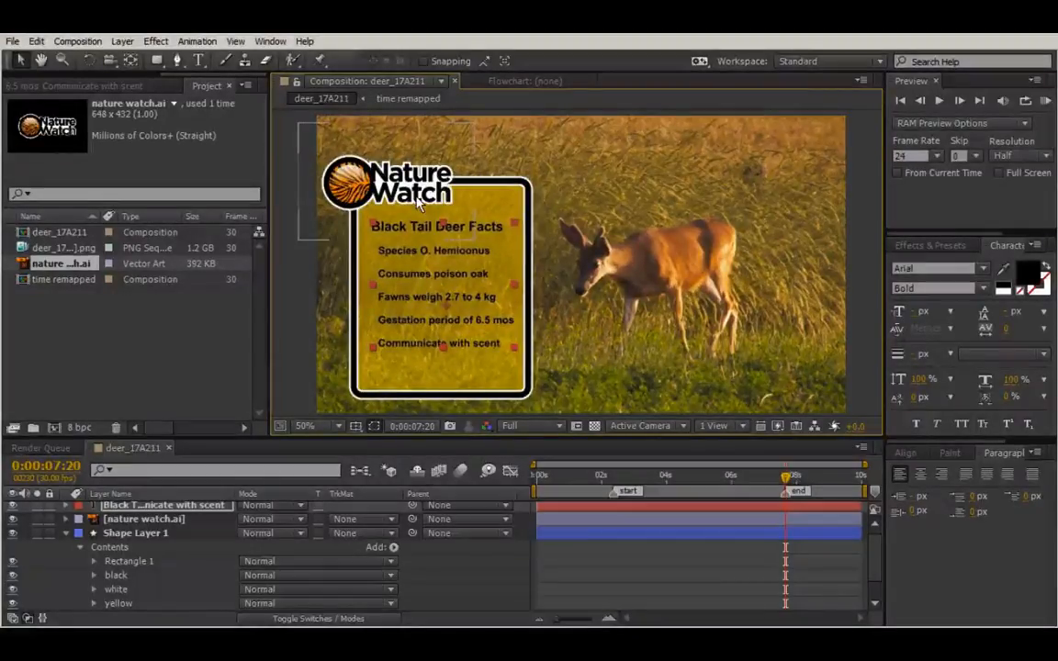
key("Left")
key("Left")
key("Left")
key("Left")
left_click(390, 138)
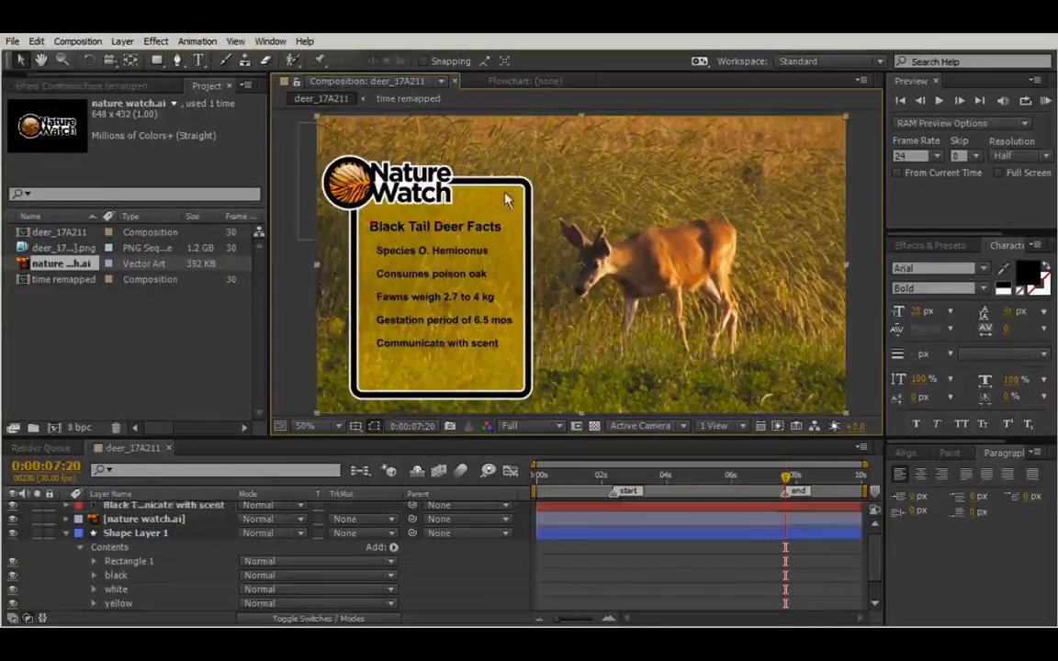
left_click(259, 233)
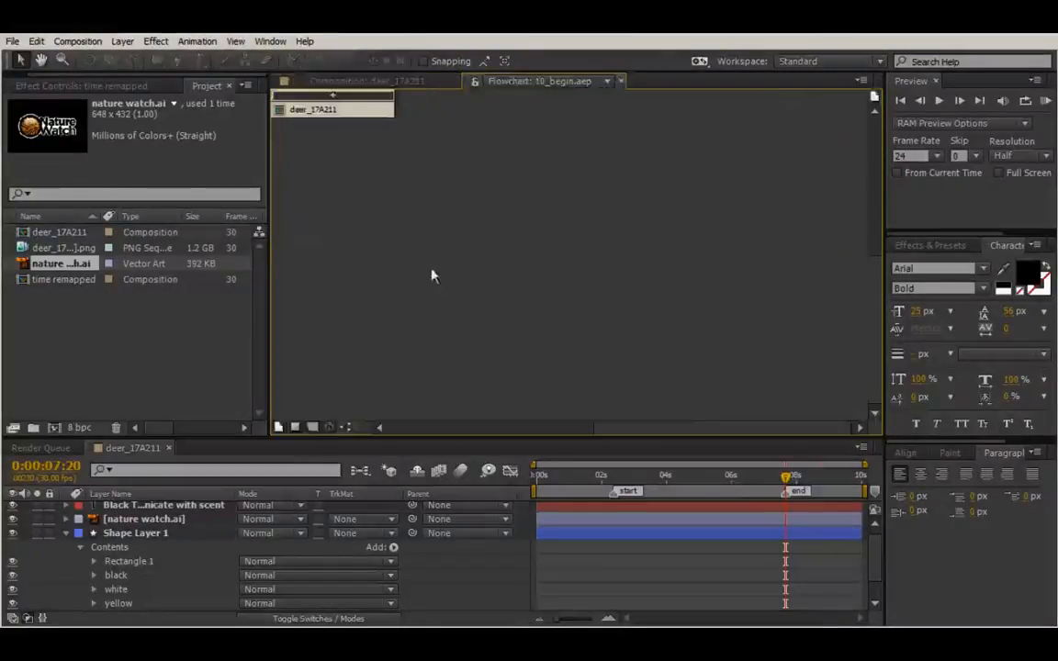
left_click(392, 83)
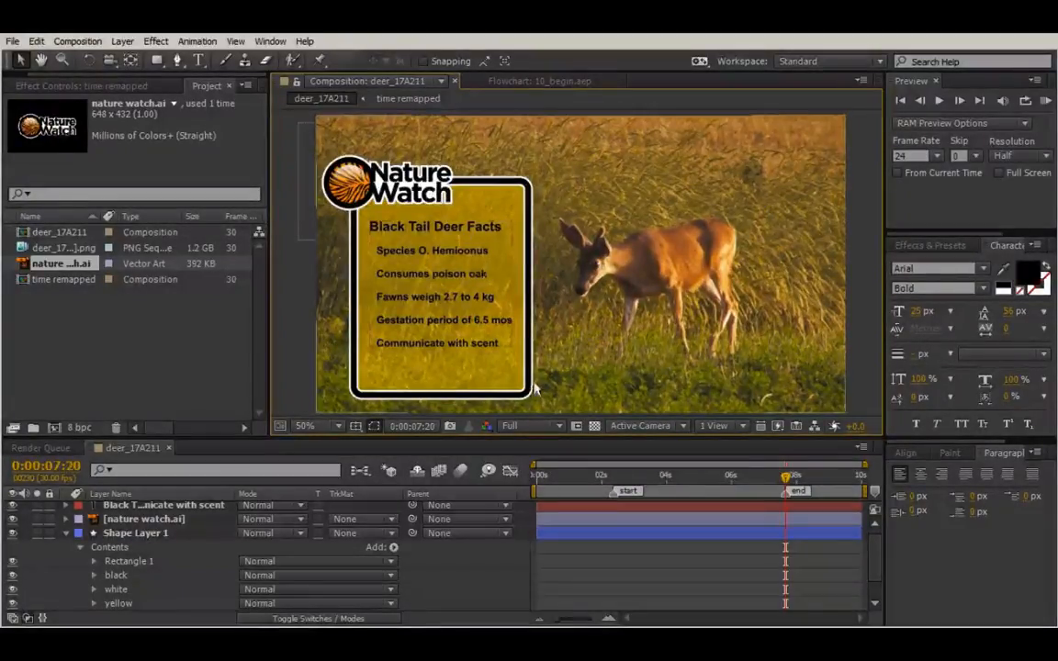
Select the nature watch.ai layer and move the time indicator to about 0:00:02:06.
left_click(416, 187)
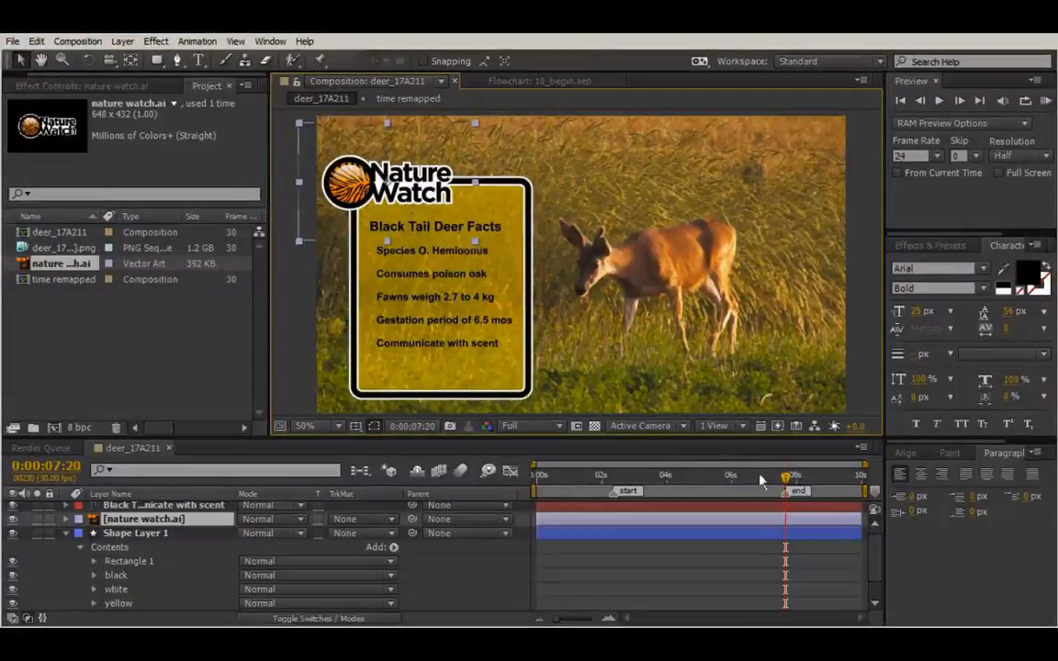
left_click(611, 473)
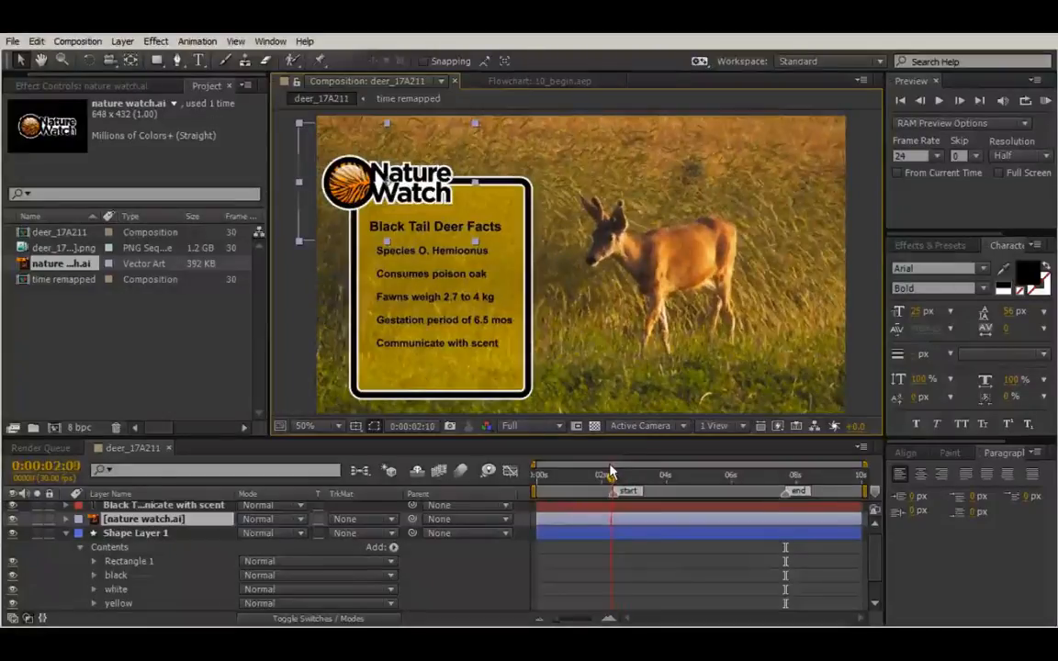
left_click(569, 473)
left_click_drag(555, 472, 608, 472)
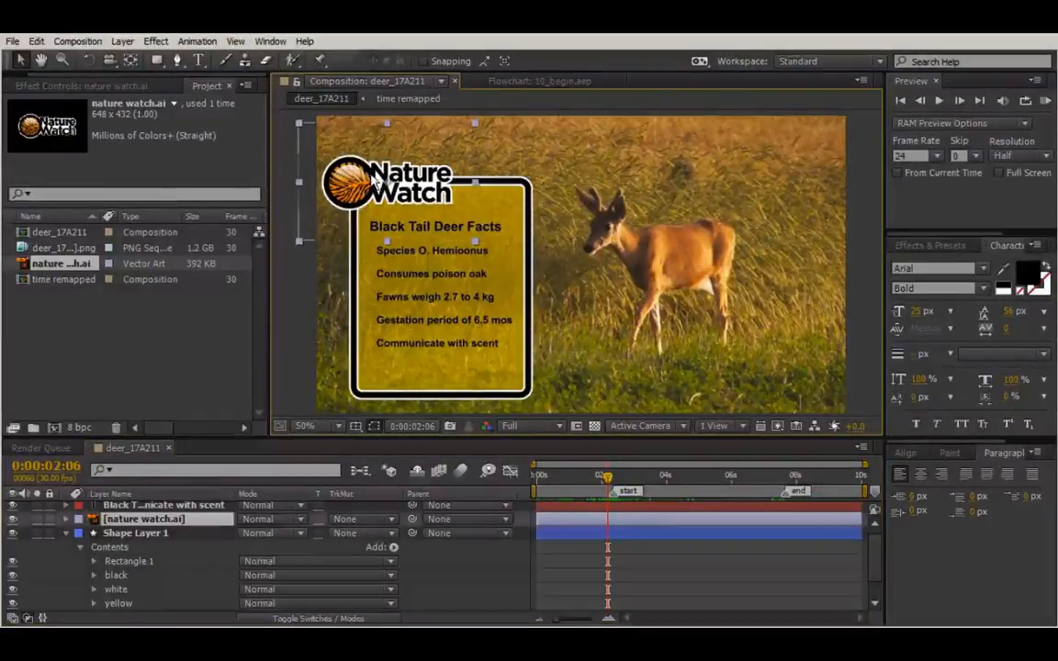
Keyframe the logo's Position so it slides in from off-screen left by 0:00:02:12.
key("p")
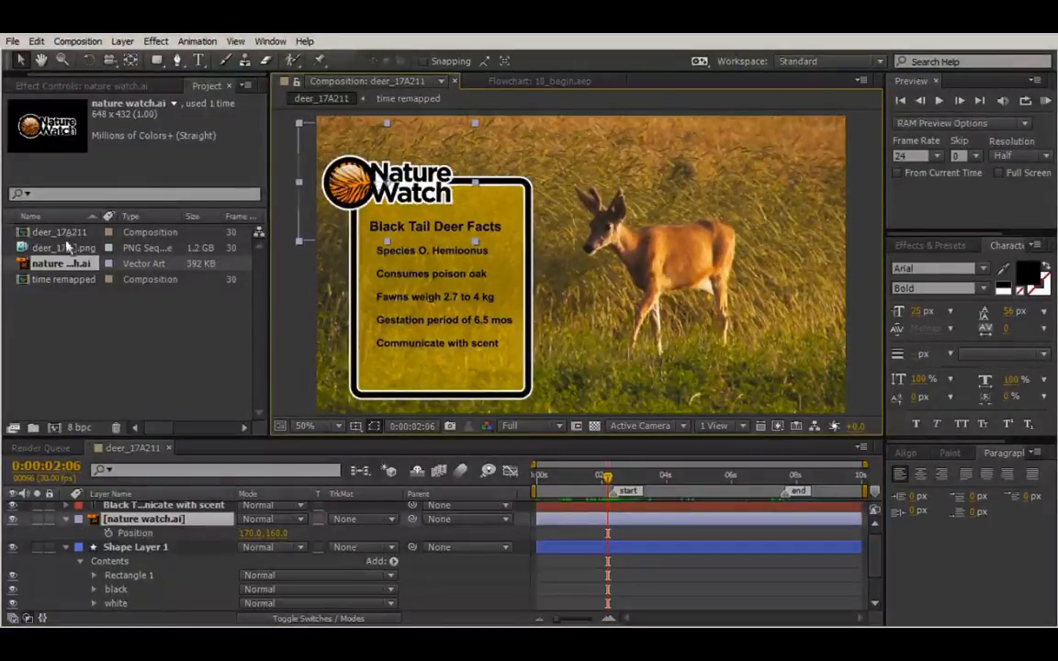
key("alt+shift+p")
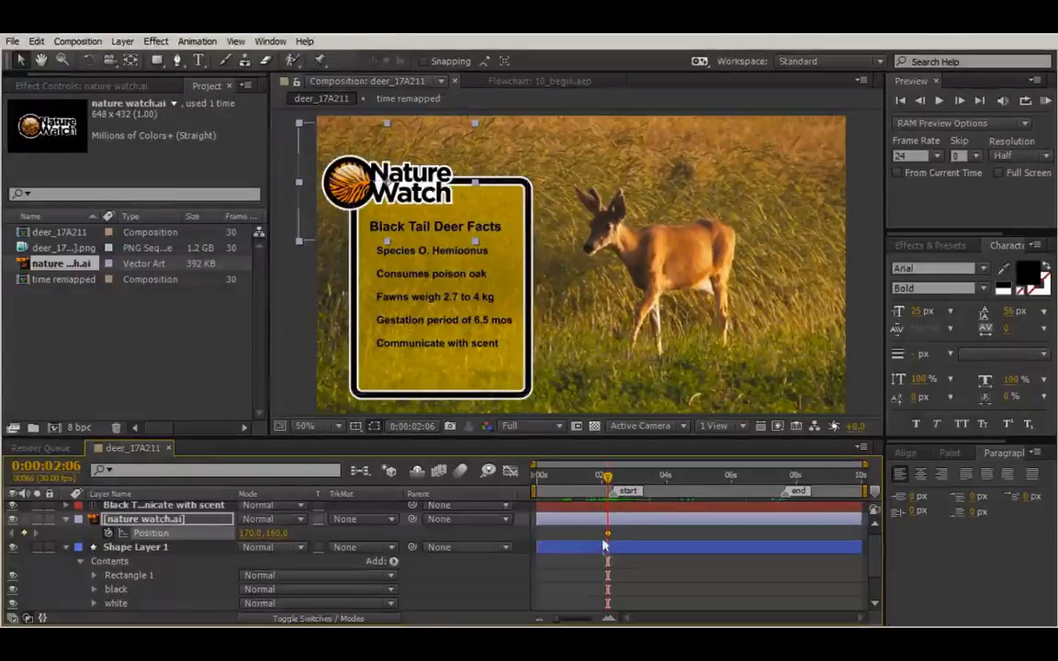
left_click_drag(608, 533, 613, 532)
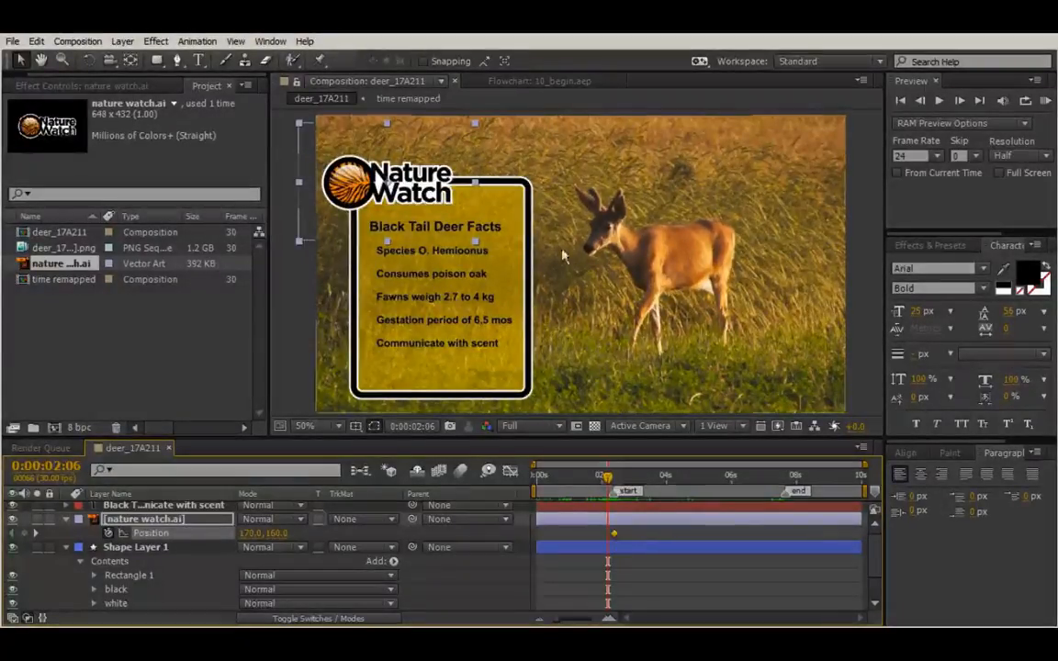
left_click_drag(401, 196, 225, 212)
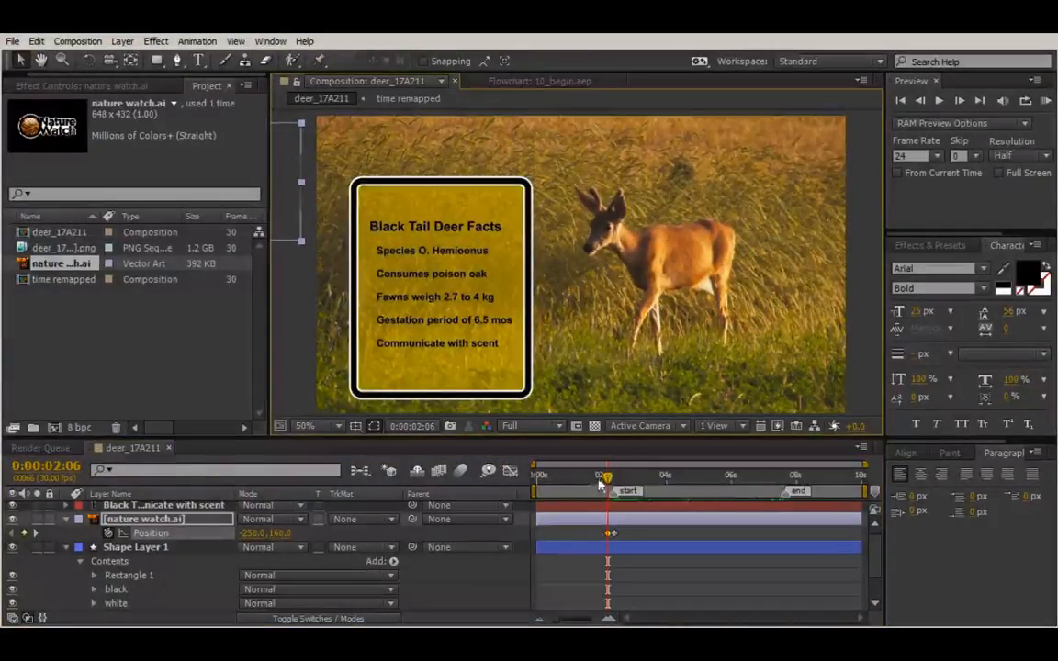
mouse_move(606, 475)
left_mouse_down()
mouse_move(590, 478)
mouse_move(622, 484)
mouse_move(583, 484)
mouse_move(616, 489)
mouse_move(613, 473)
left_mouse_up()
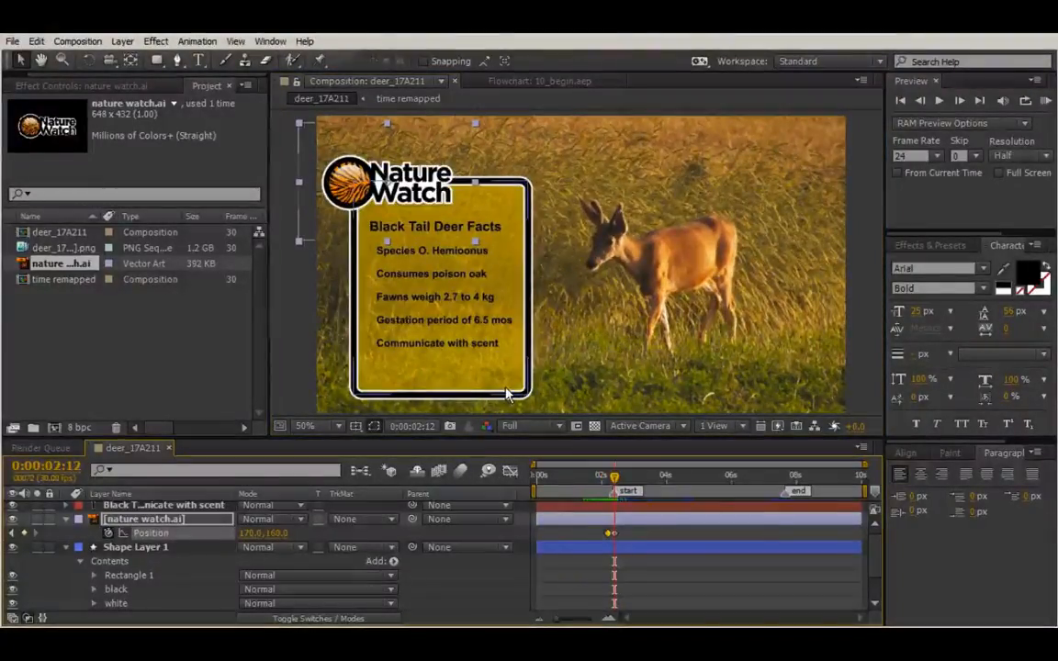
left_click(348, 359)
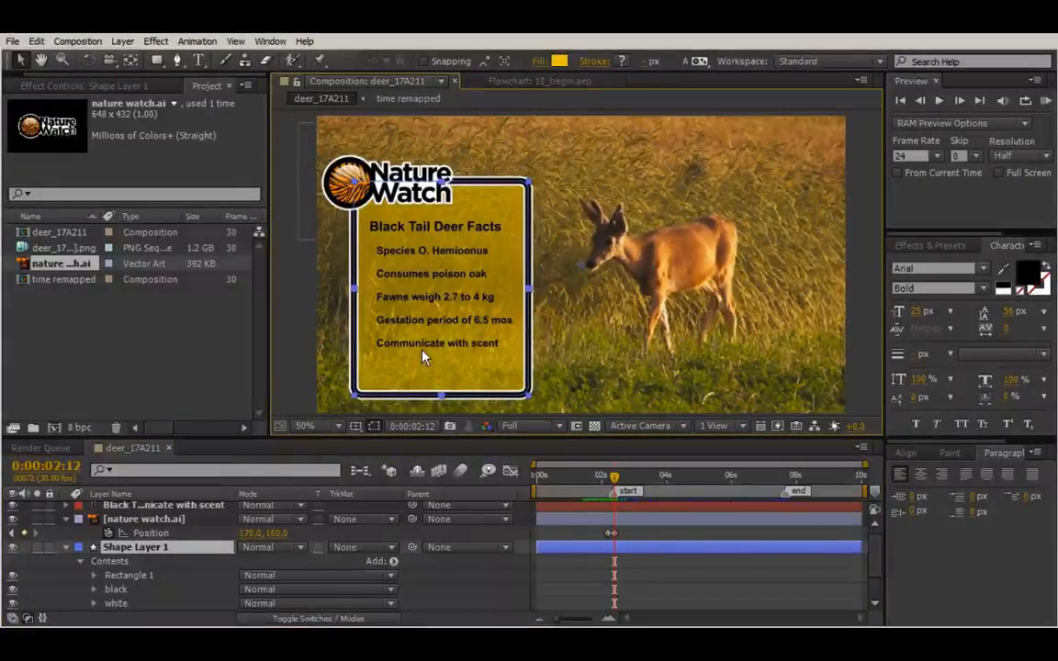
Expand Shape Layer 1's Contents to reveal Rectangle 1's Transform properties.
left_click(81, 562)
left_click(81, 561)
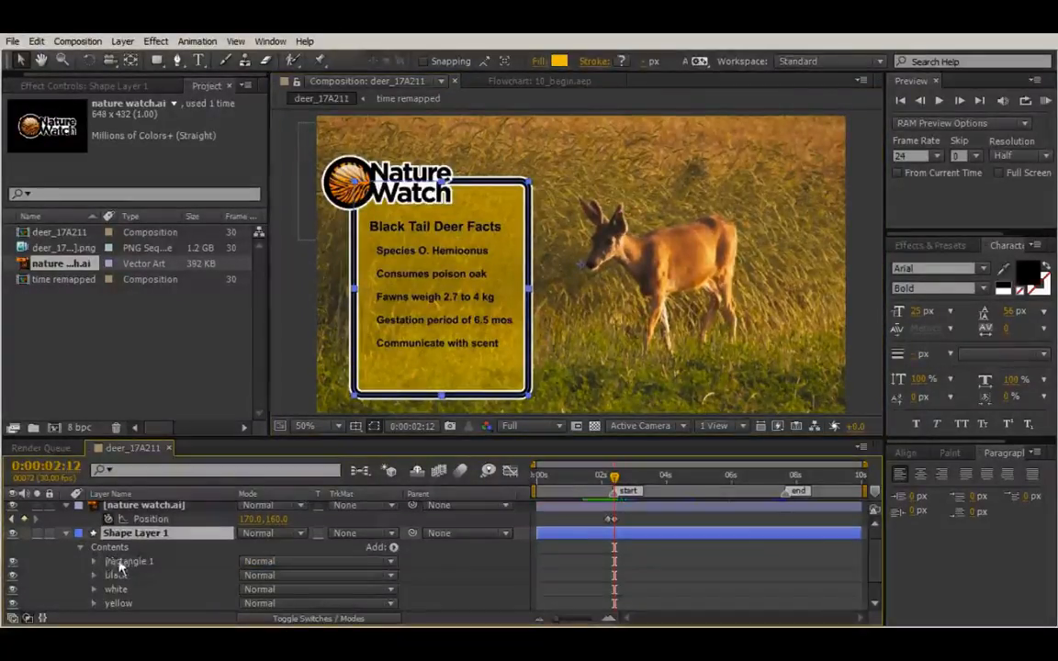
left_click(119, 562)
scroll(99, 567, "down", 1)
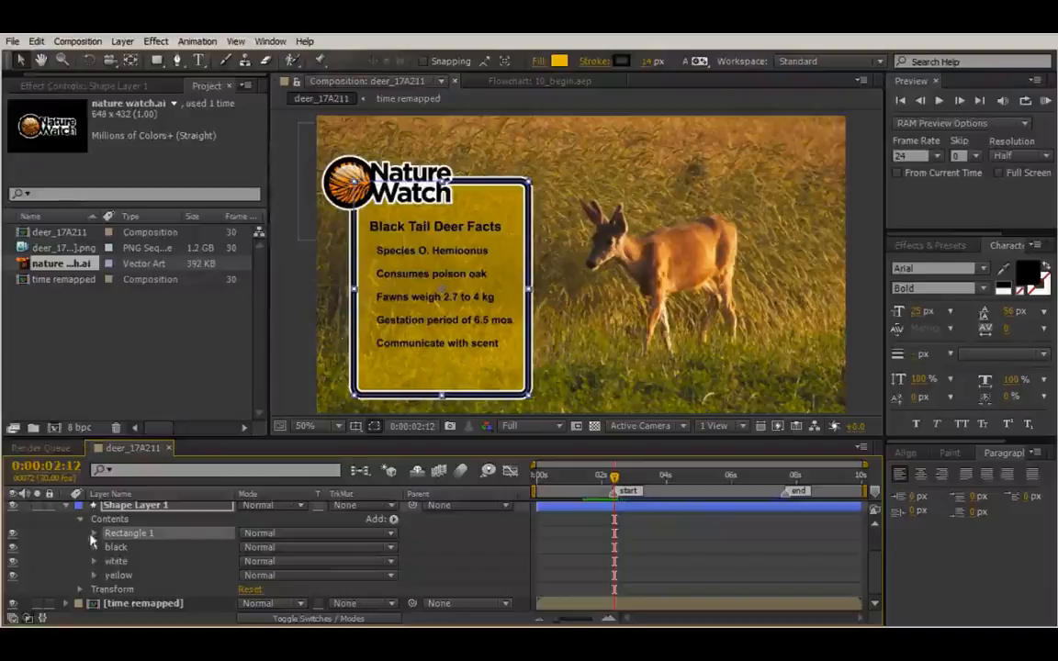
left_click(95, 533)
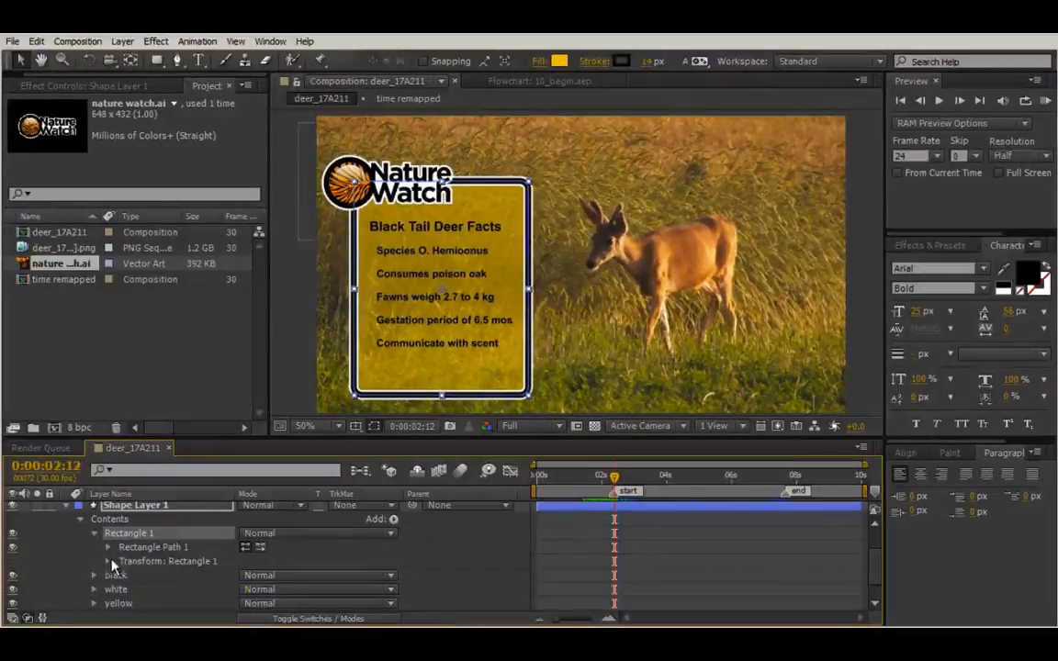
left_click(108, 561)
scroll(397, 570, "down", 2)
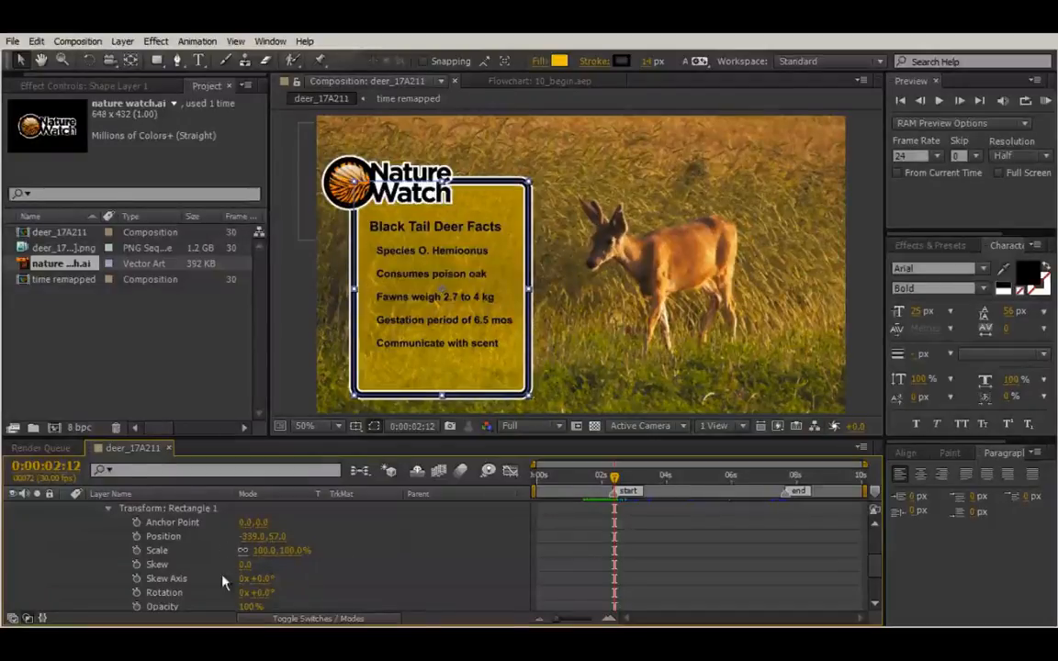
scroll(367, 548, "down", 2)
scroll(366, 548, "up", 2)
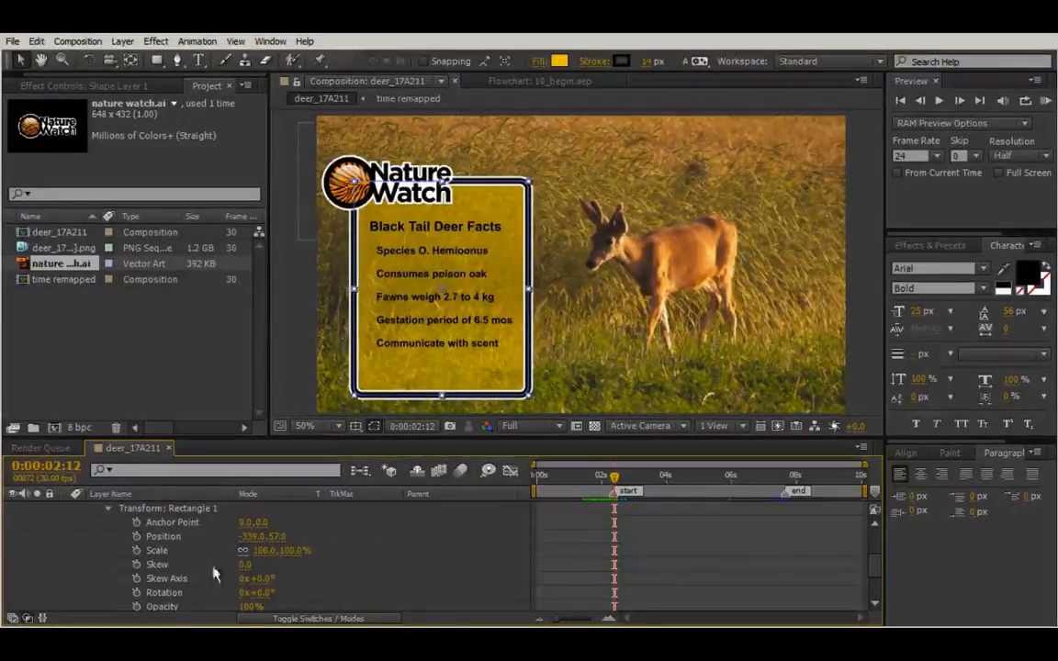
Keyframe the rectangle's Scale up from 1% at 0:00:02:12, and enable Position keyframing.
left_click(138, 550)
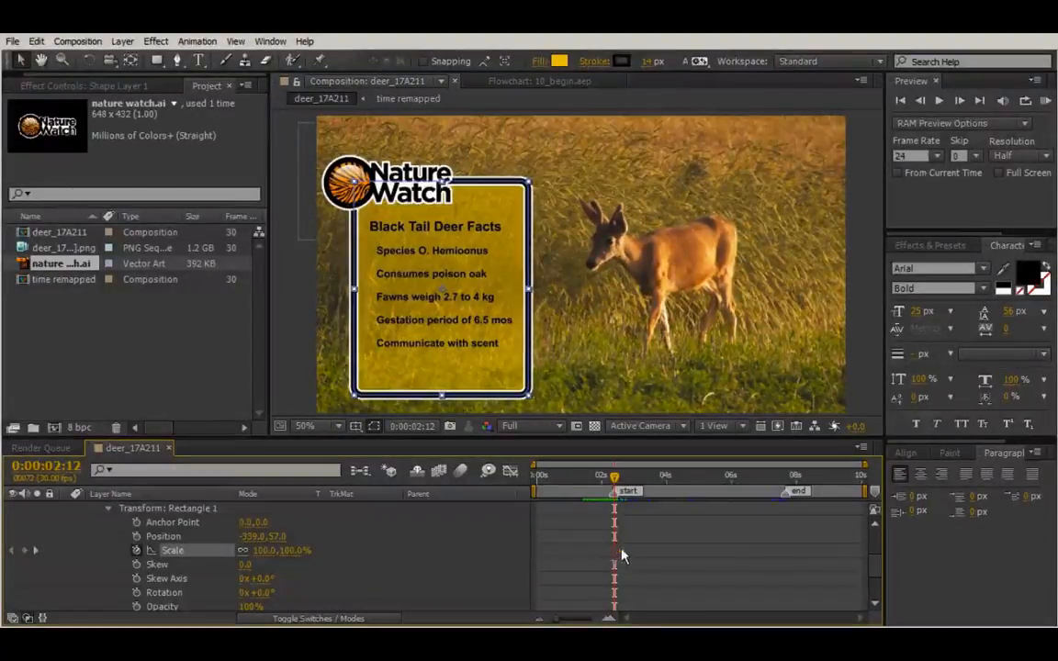
left_click_drag(620, 555, 624, 555)
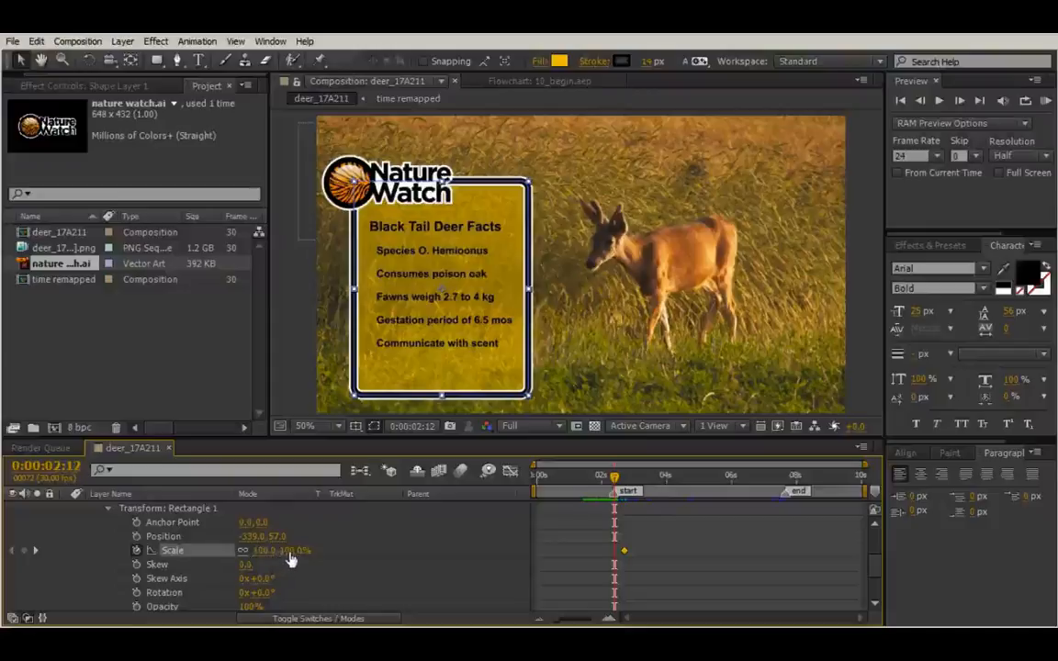
left_click_drag(289, 560, 218, 561)
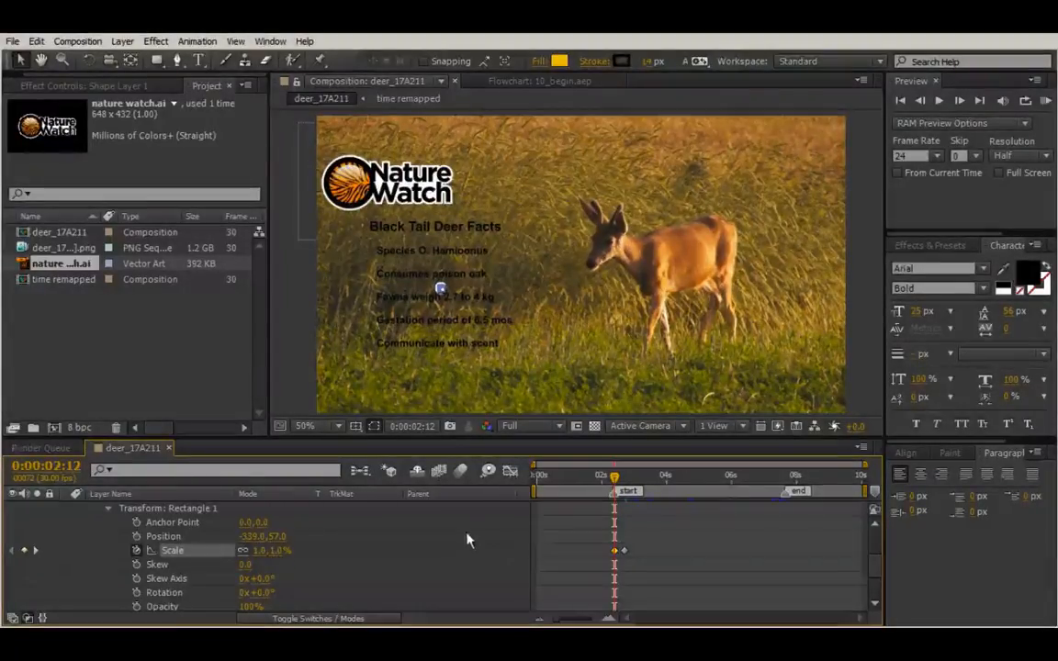
scroll(317, 562, "down", 3)
scroll(243, 562, "up", 3)
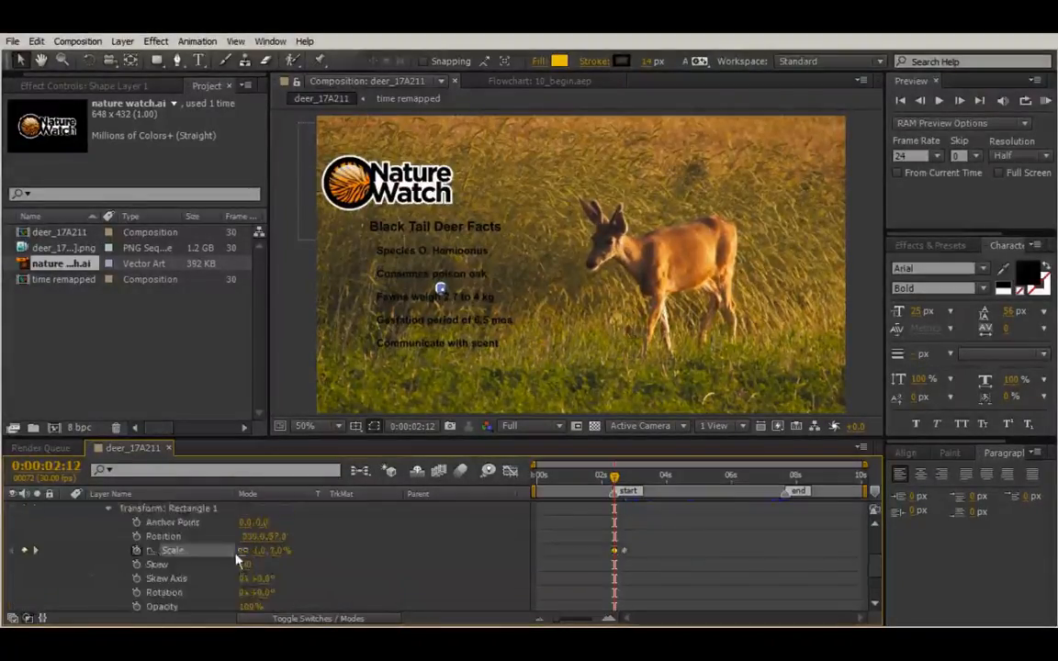
left_click(135, 536)
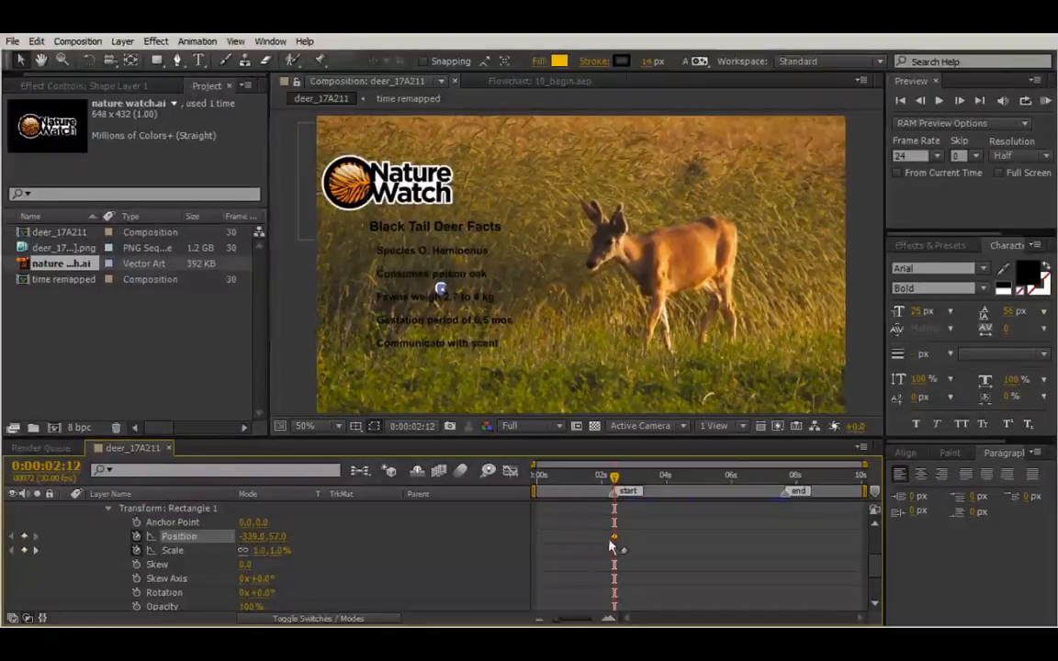
Shift the Position keyframe later and start the tiny rectangle at -369,-169 beside the logo.
left_click_drag(616, 542, 625, 542)
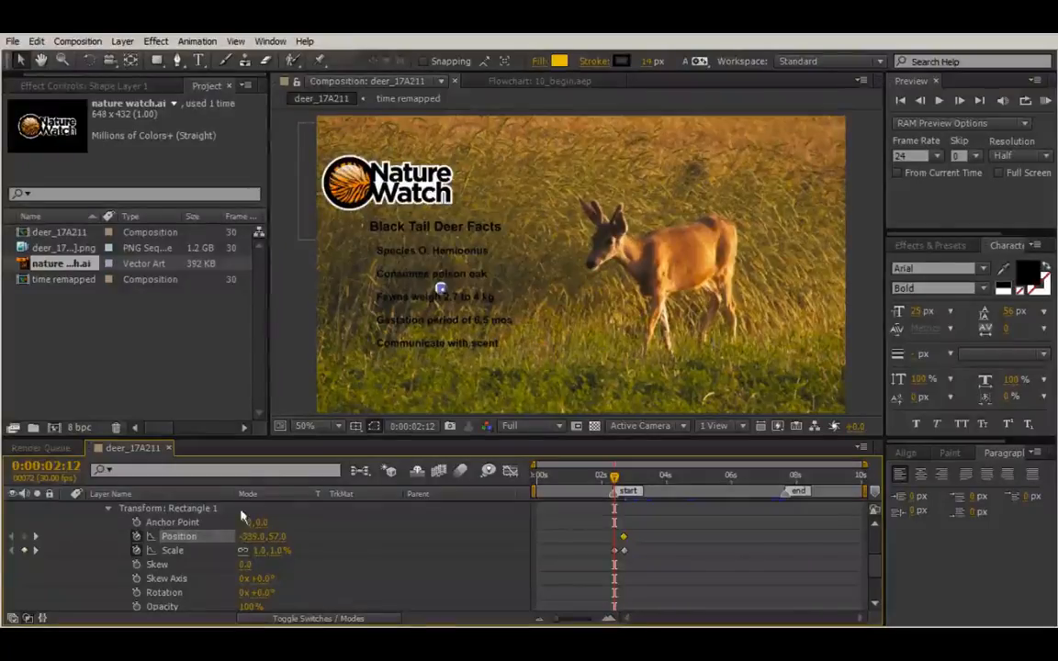
left_click_drag(240, 538, 149, 551)
left_click_drag(271, 540, 336, 530)
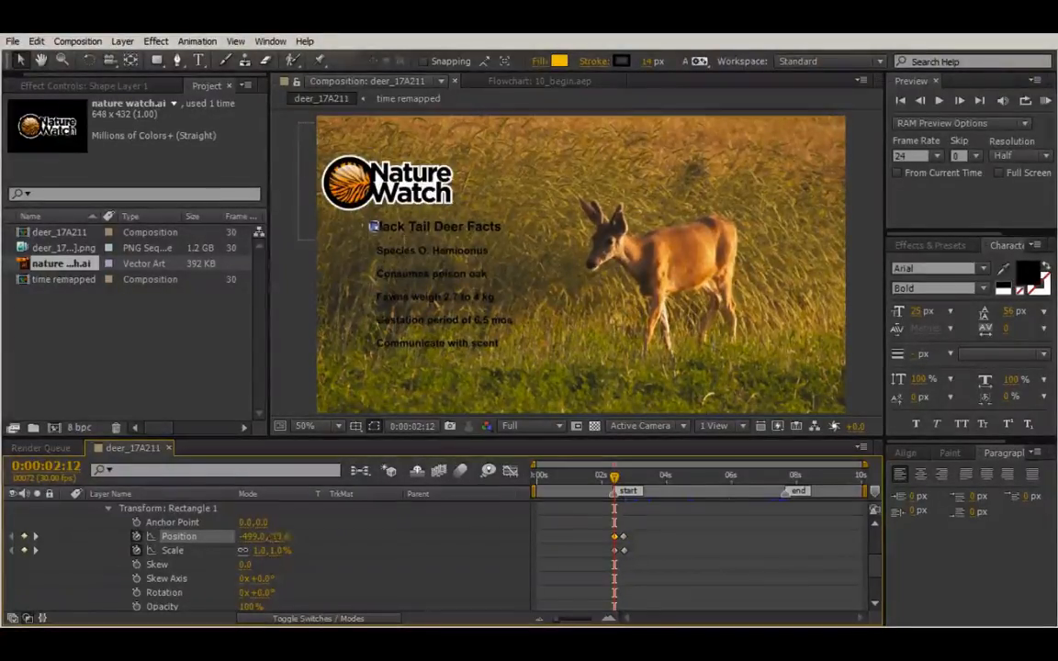
left_click_drag(112, 553, 63, 558)
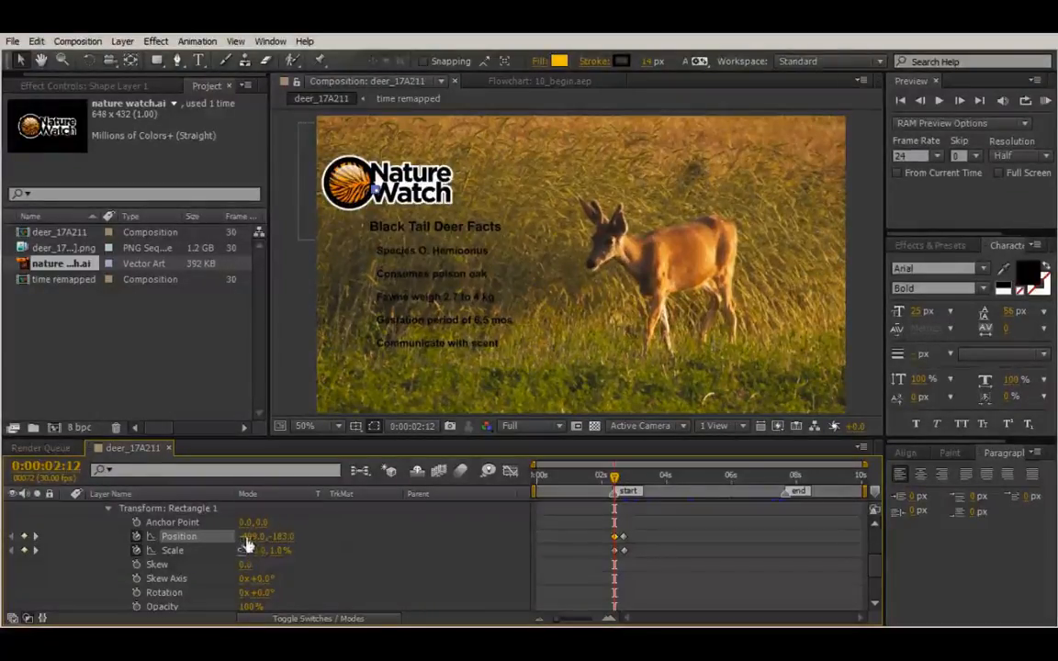
left_click_drag(245, 538, 346, 533)
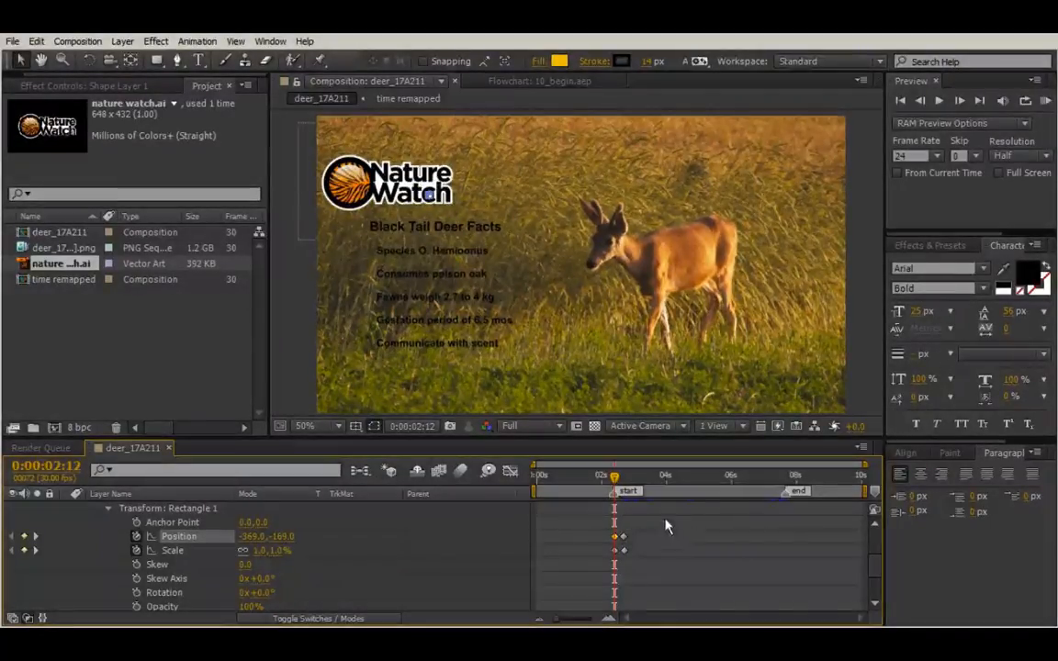
mouse_move(610, 489)
left_mouse_down()
mouse_move(626, 484)
mouse_move(587, 478)
mouse_move(630, 491)
mouse_move(590, 487)
mouse_move(623, 495)
mouse_move(612, 496)
left_mouse_up()
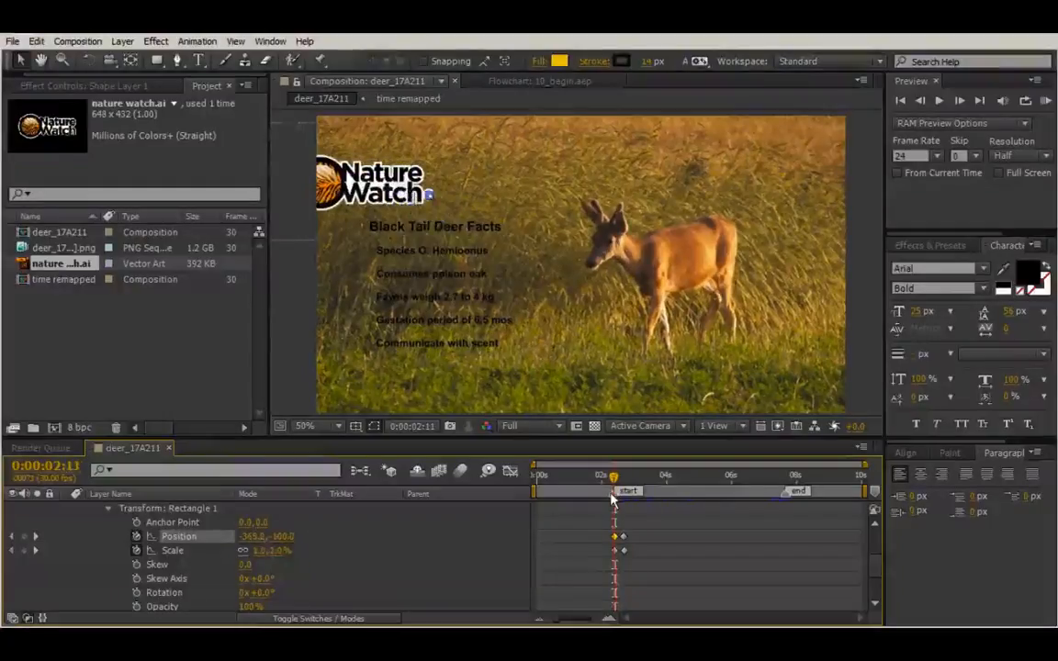
scroll(657, 554, "up", 3)
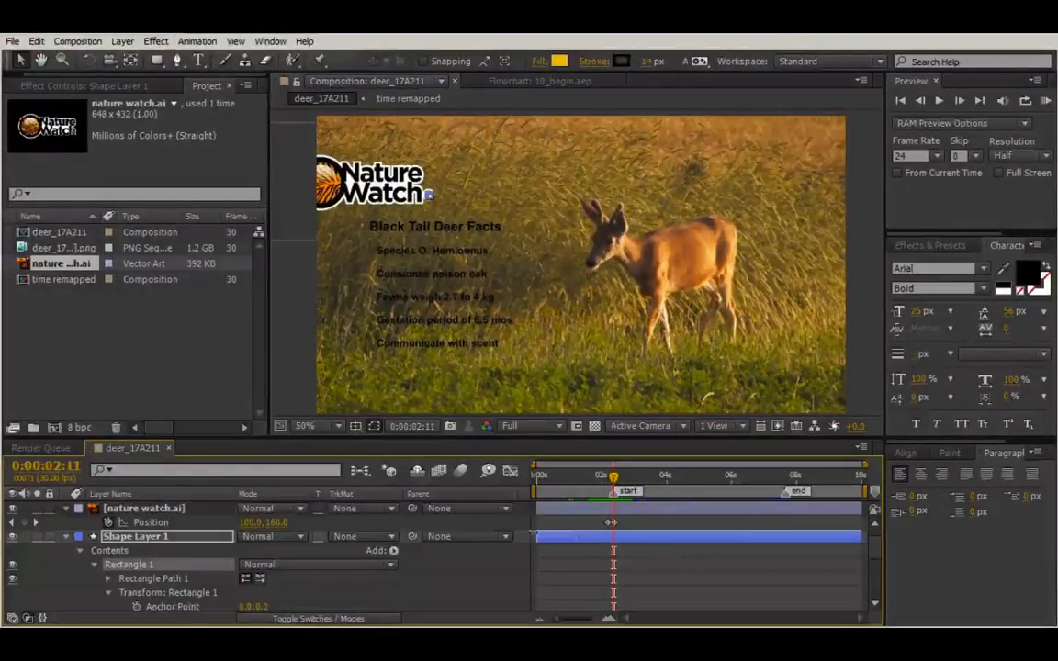
Trim Shape Layer 1 to start around 0:00:02:11 and scrub to check the panel growing in.
key("alt+bracketleft")
left_click_drag(608, 549, 608, 548)
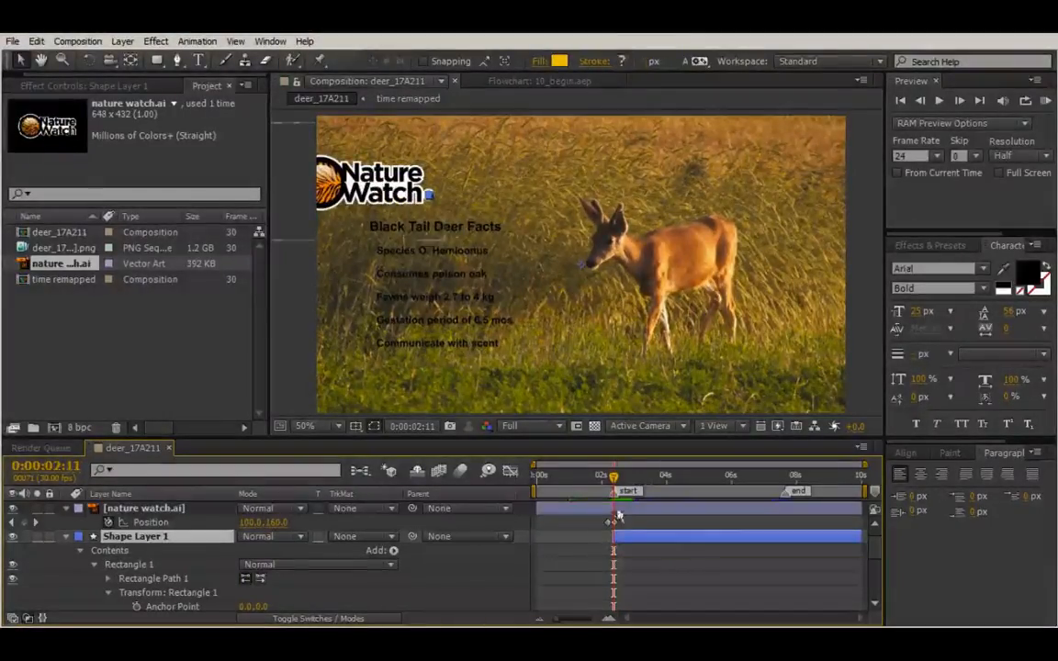
left_click_drag(613, 478, 620, 491)
scroll(628, 533, "down", 1)
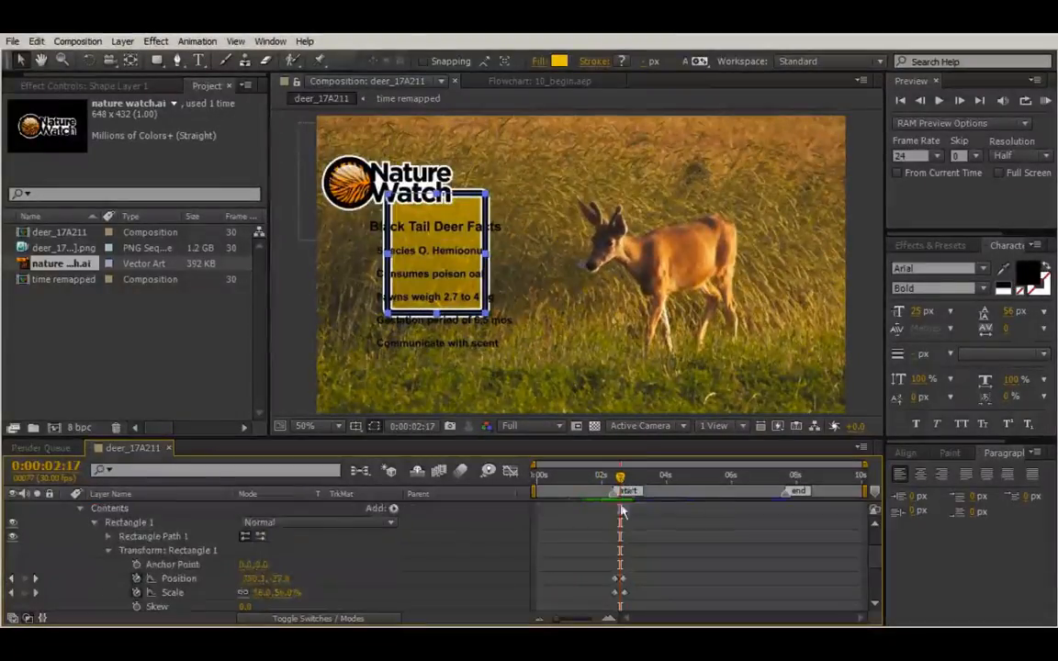
scroll(624, 512, "up", 1)
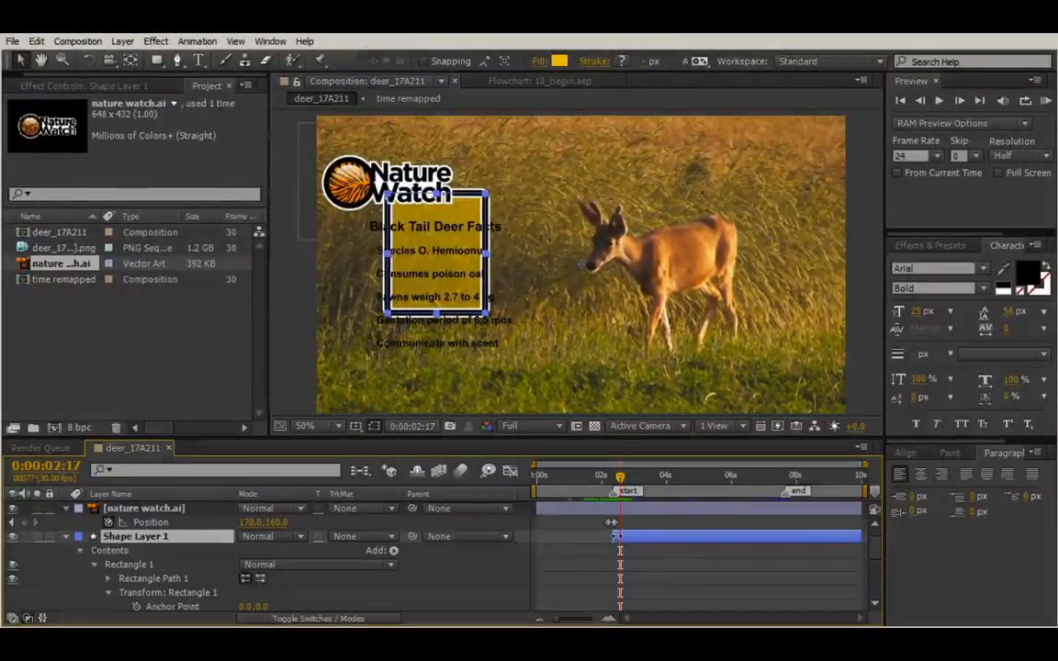
left_click_drag(615, 537, 618, 536)
mouse_move(620, 479)
left_mouse_down()
mouse_move(609, 482)
mouse_move(622, 490)
mouse_move(580, 491)
mouse_move(645, 477)
mouse_move(623, 479)
left_mouse_up()
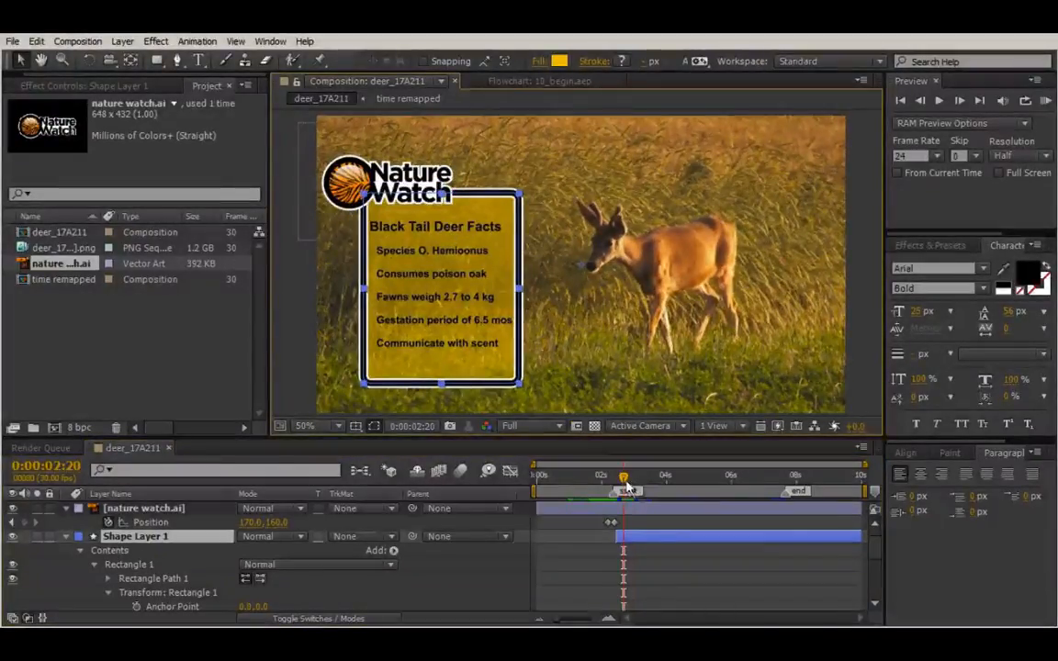
left_click_drag(625, 488, 630, 488)
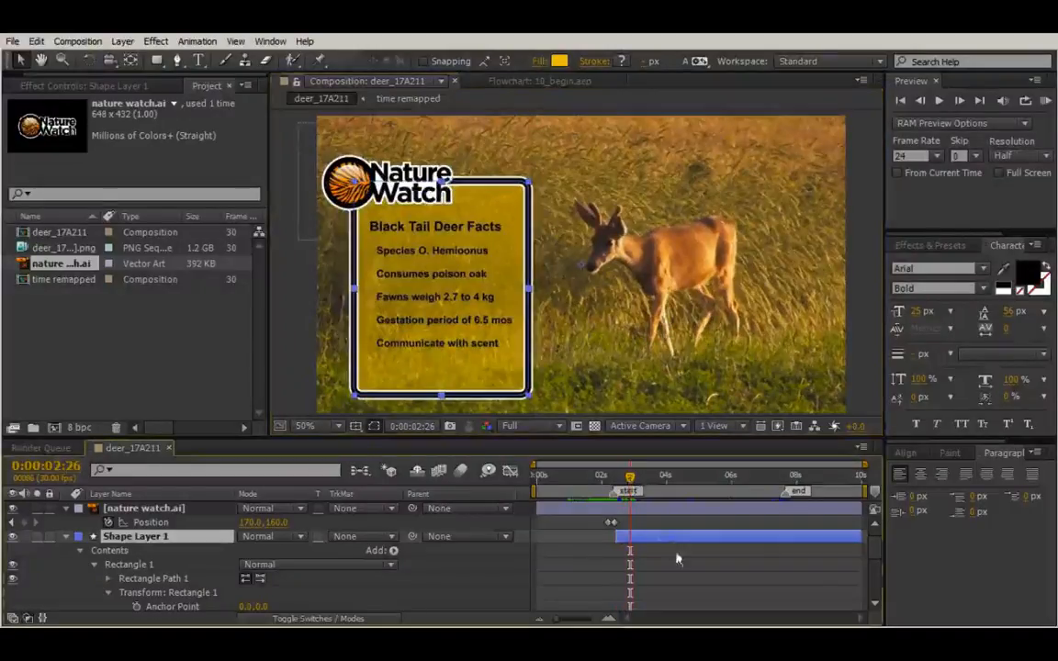
left_click(492, 235)
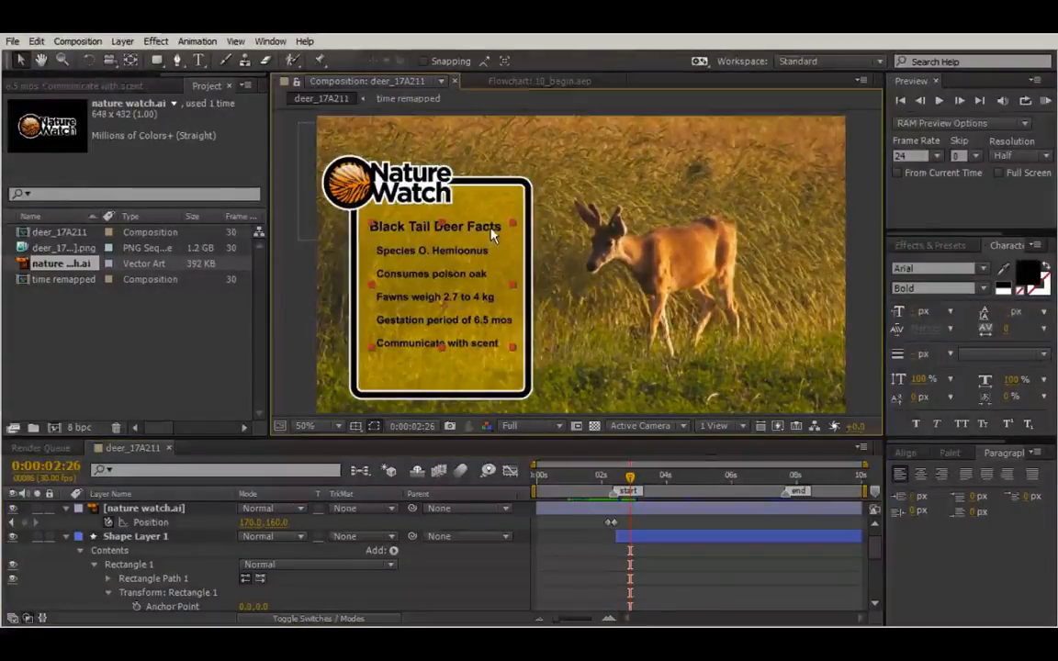
Browse Effects & Presets to the Text > Animate In presets, checking the frame at 03:02.
left_click(930, 245)
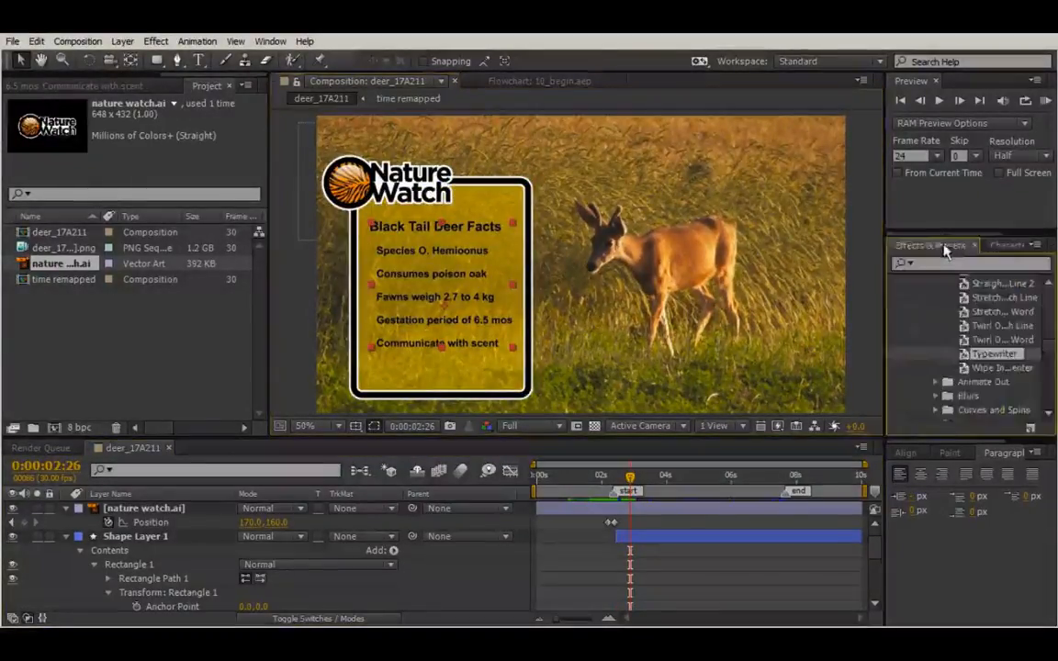
scroll(978, 287, "up", 10)
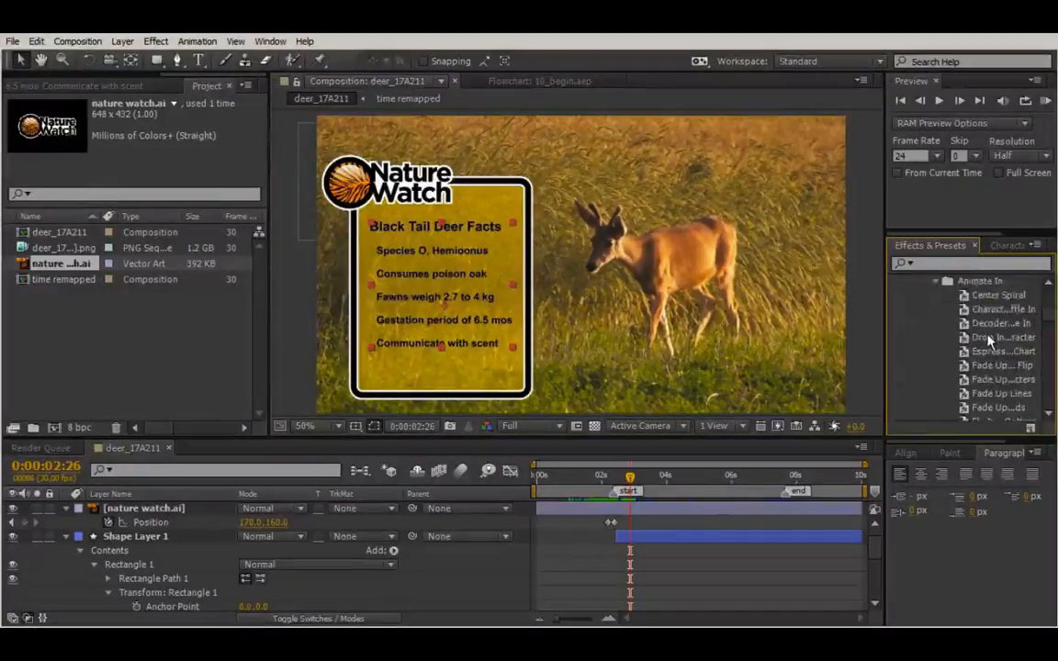
scroll(989, 341, "down", 3)
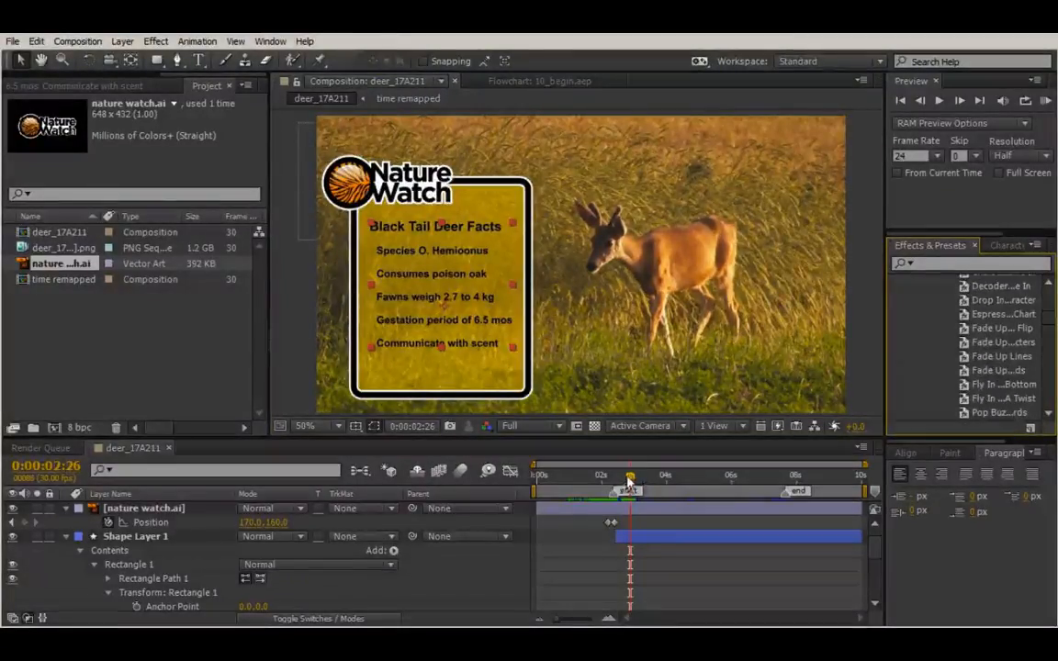
mouse_move(628, 476)
left_mouse_down()
mouse_move(595, 475)
mouse_move(636, 480)
left_mouse_up()
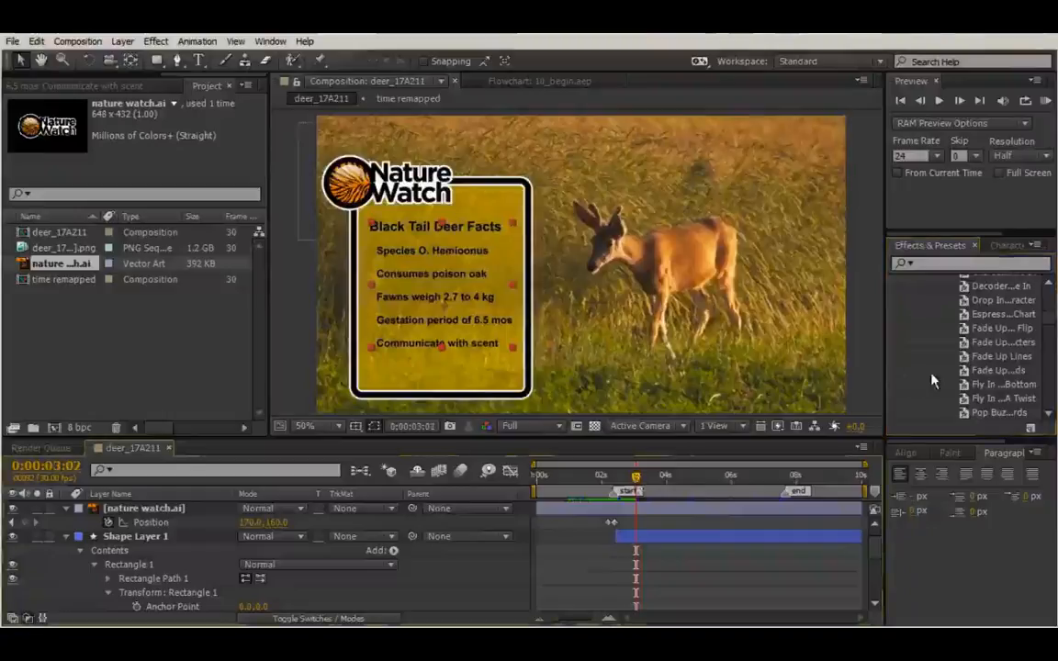
scroll(973, 340, "up", 3)
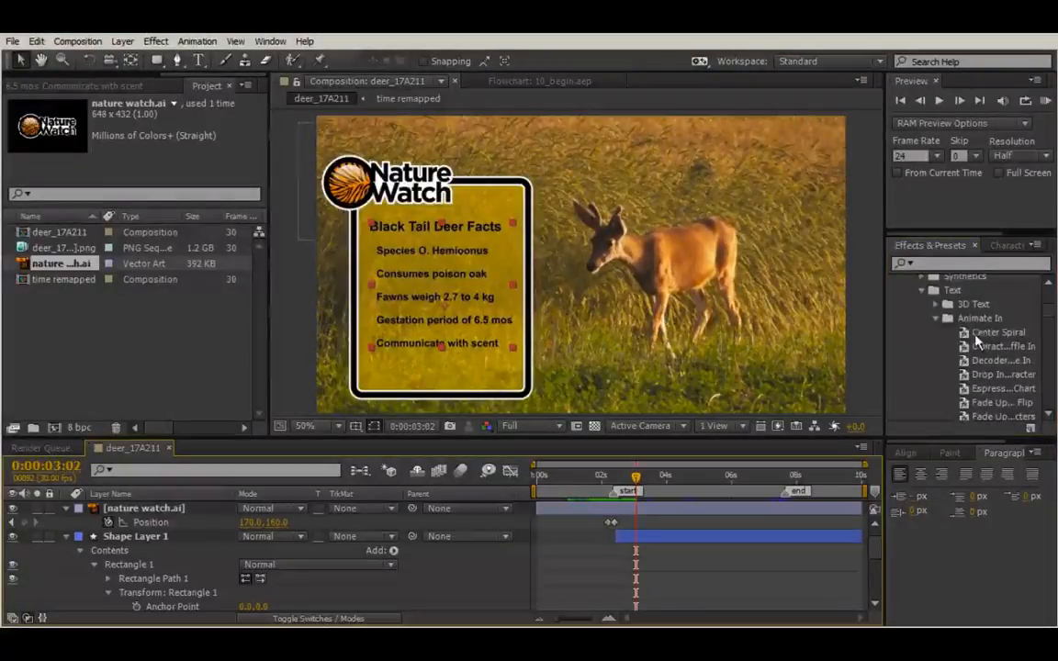
scroll(904, 307, "up", 3)
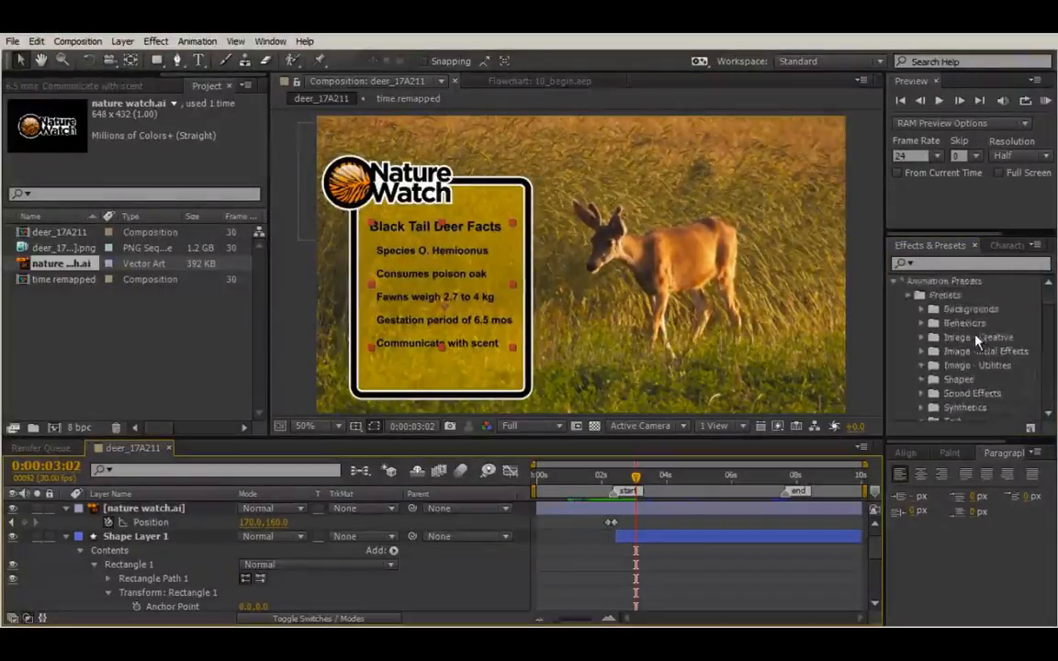
left_click(907, 295)
left_click(907, 294)
scroll(953, 327, "down", 3)
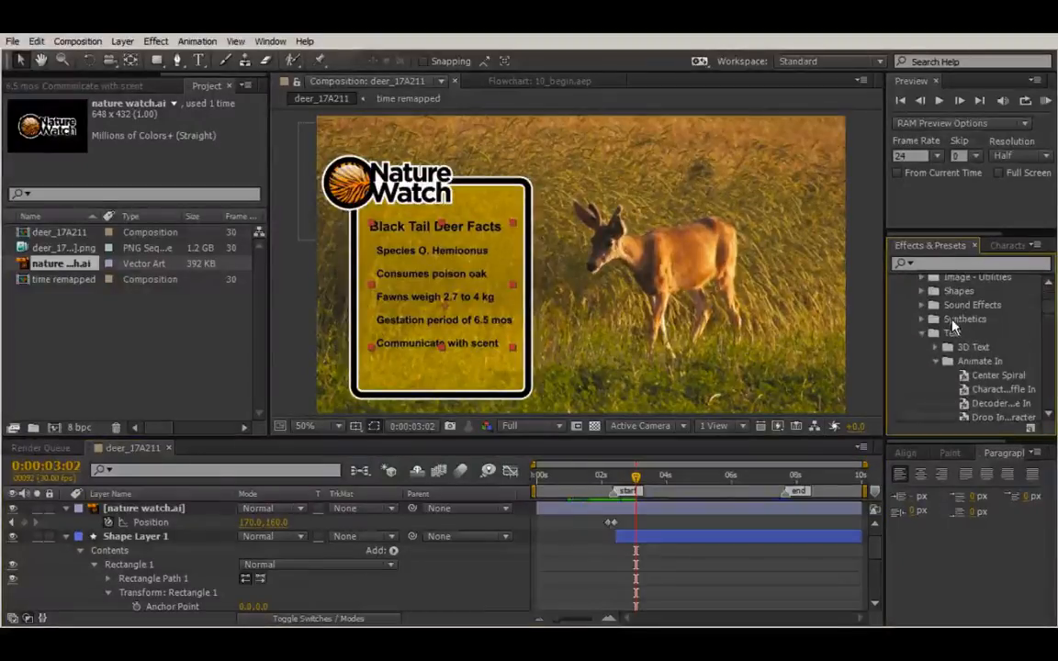
scroll(981, 364, "down", 10)
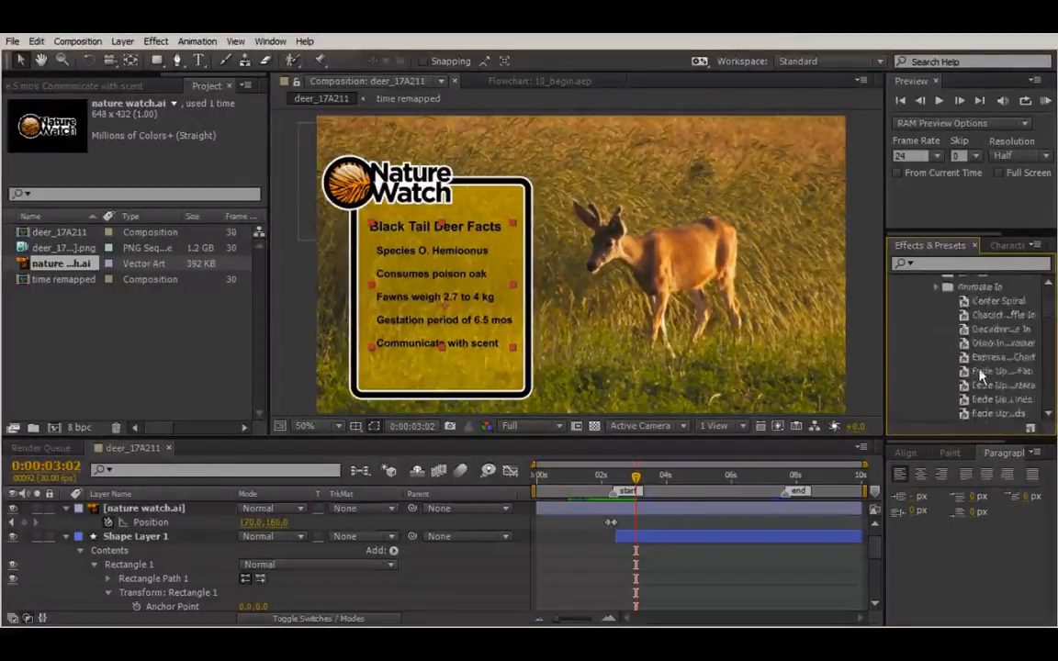
scroll(975, 367, "down", 3)
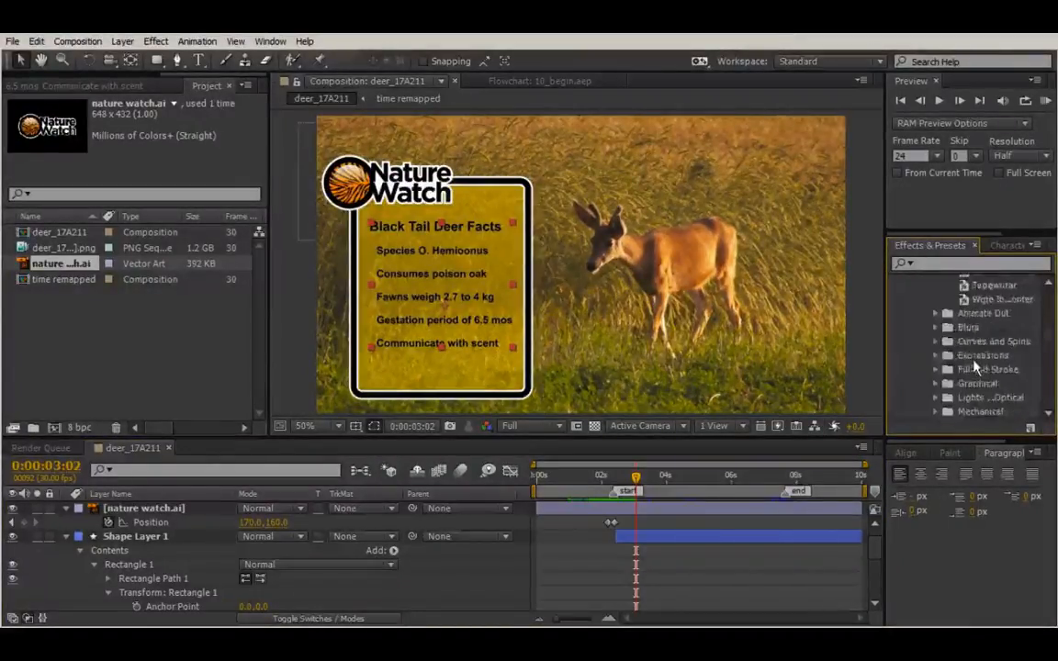
scroll(975, 366, "up", 1)
Apply the Typewriter preset to the deer facts text layer, leaving it selected.
left_click(996, 325)
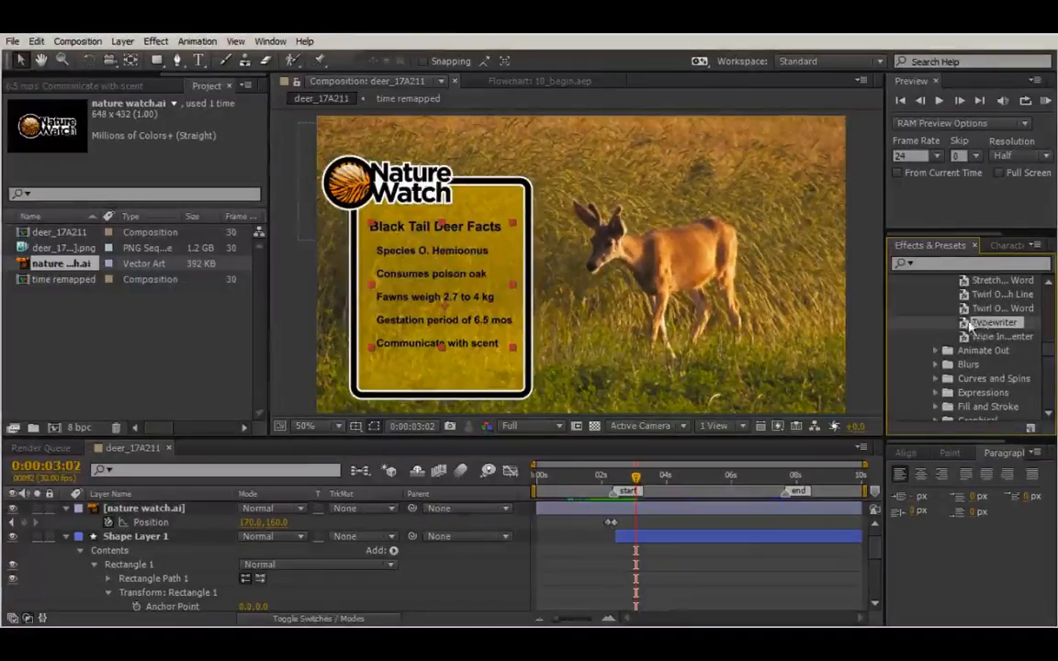
double_click(979, 326)
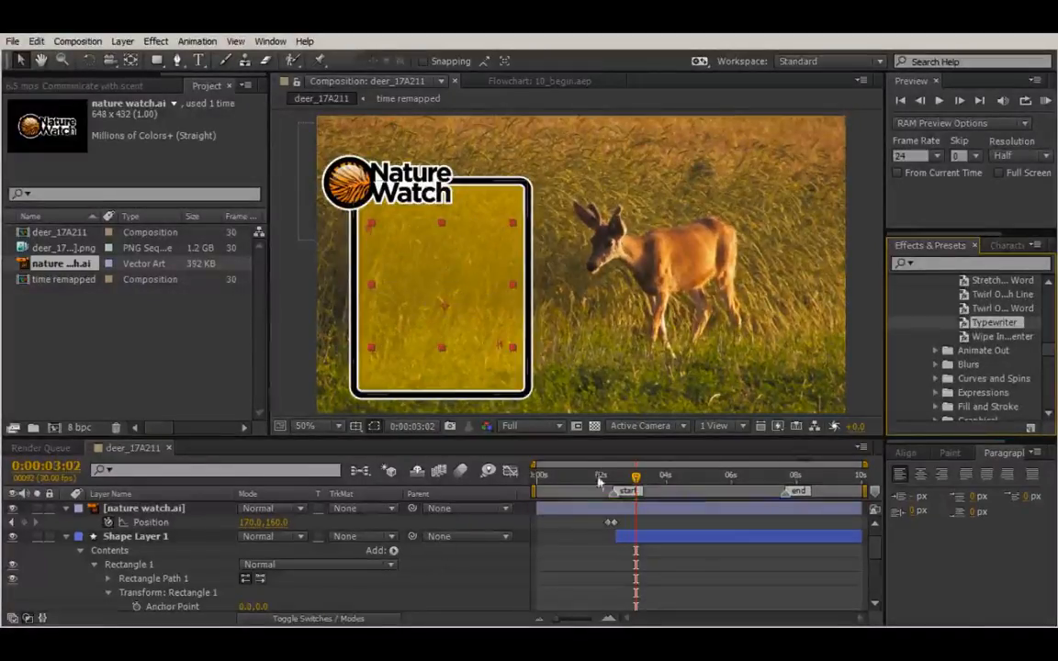
left_click(674, 540)
left_click(649, 512)
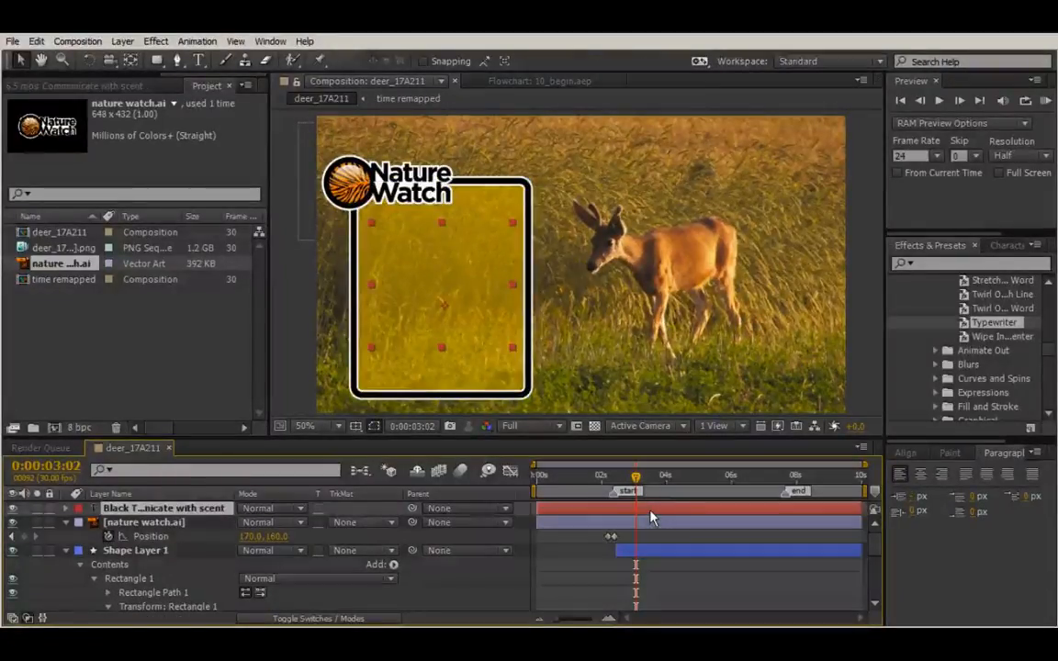
Reveal the Typewriter Range Selector Start keyframes and drag the final one earlier.
key("t")
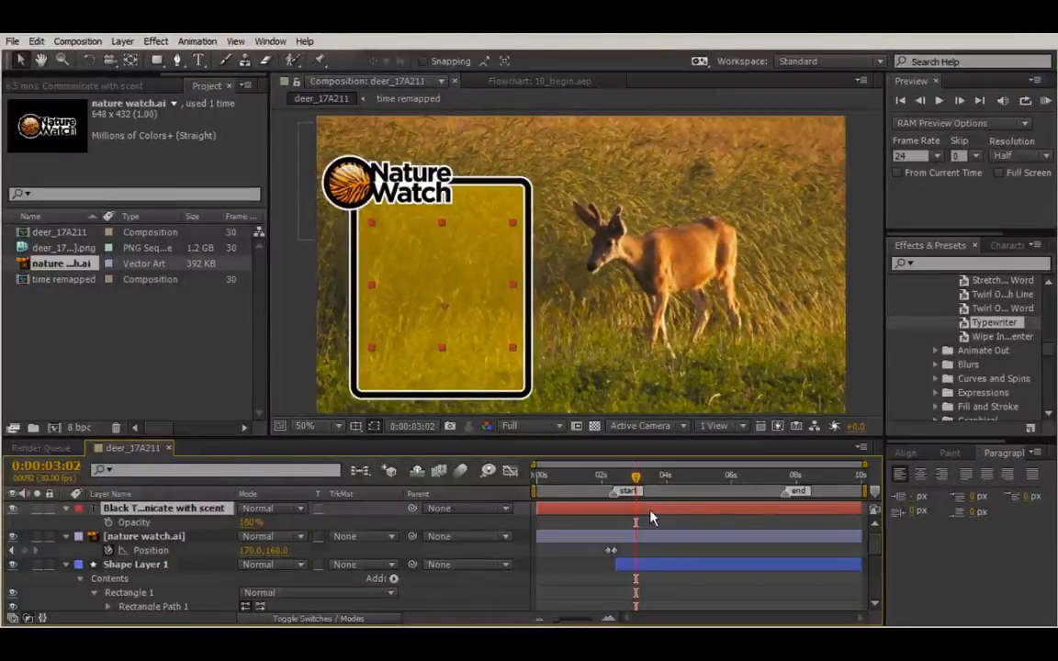
key("u")
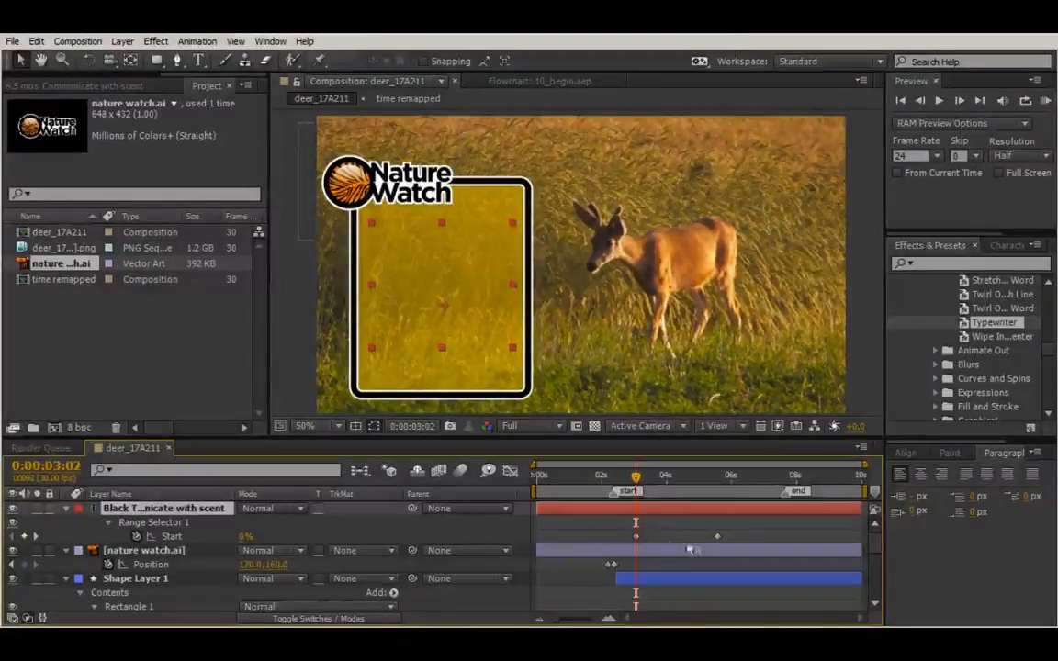
mouse_move(635, 491)
left_mouse_down()
mouse_move(689, 496)
mouse_move(611, 494)
mouse_move(629, 495)
left_mouse_up()
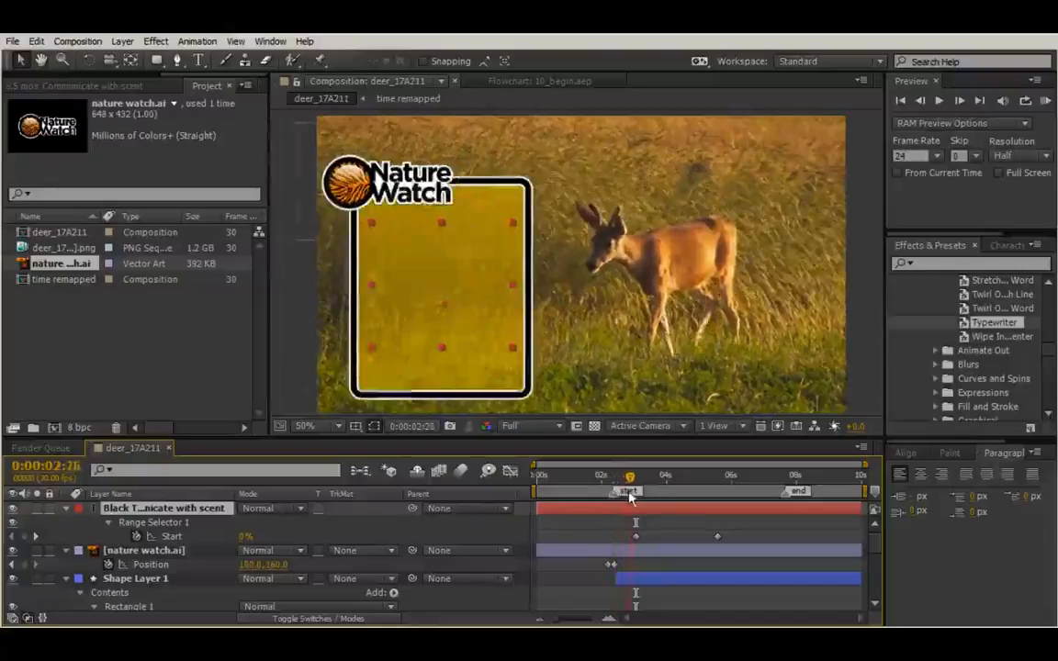
left_click(636, 537)
left_click(685, 539)
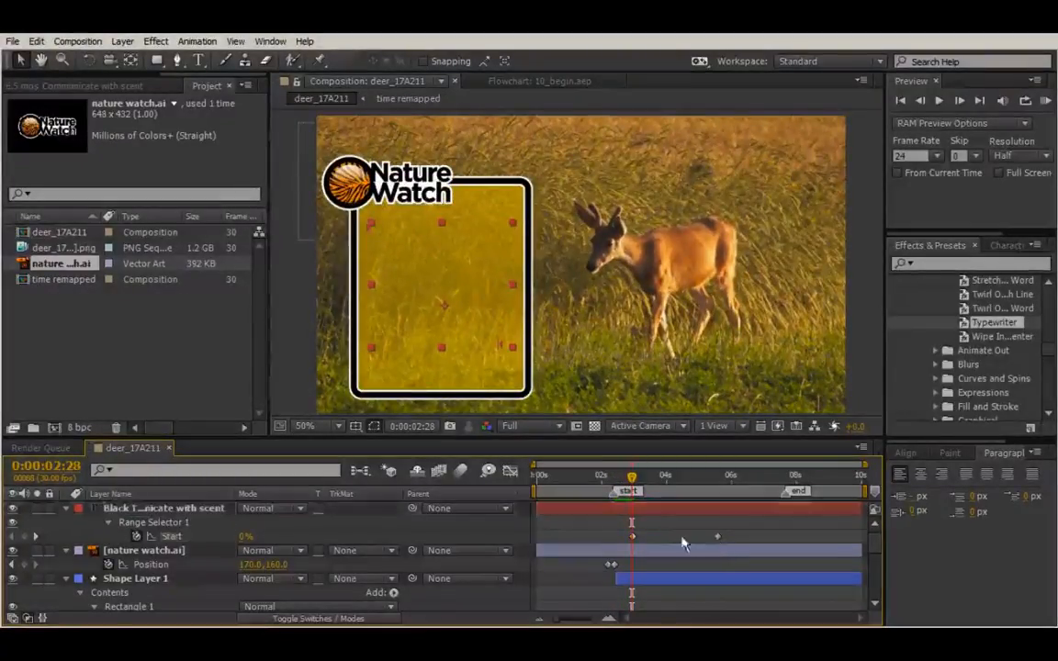
left_click_drag(718, 537, 643, 539)
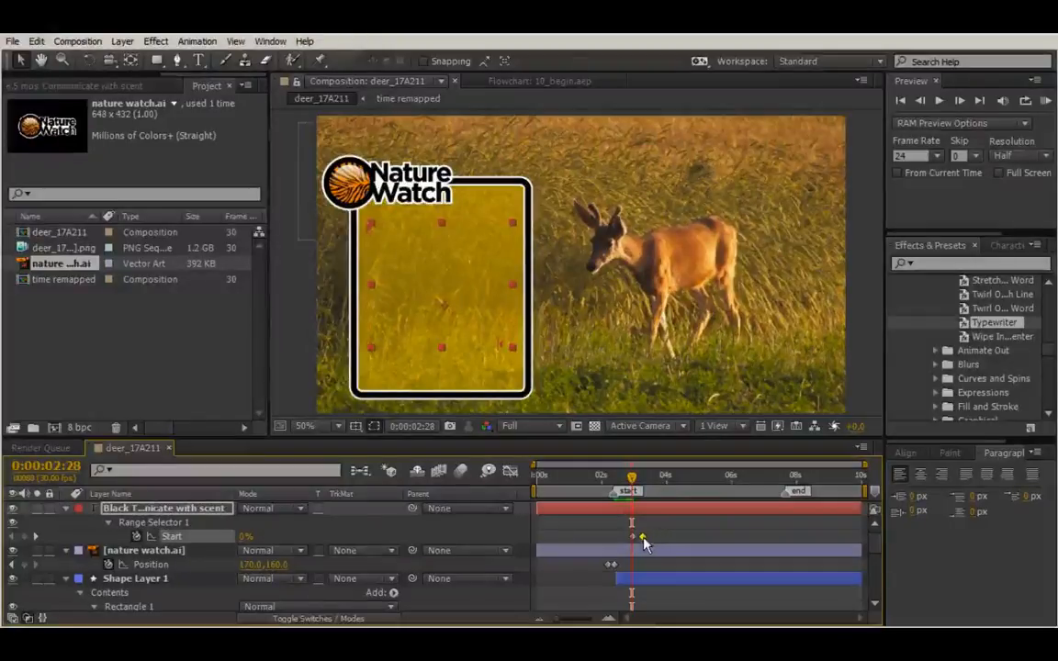
Fine-tune the first Start keyframe so the deer facts finish typing by about 03:04.
mouse_move(632, 484)
left_mouse_down()
mouse_move(564, 483)
mouse_move(619, 485)
mouse_move(614, 493)
left_mouse_up()
mouse_move(621, 494)
left_mouse_down()
mouse_move(642, 494)
mouse_move(624, 494)
left_mouse_up()
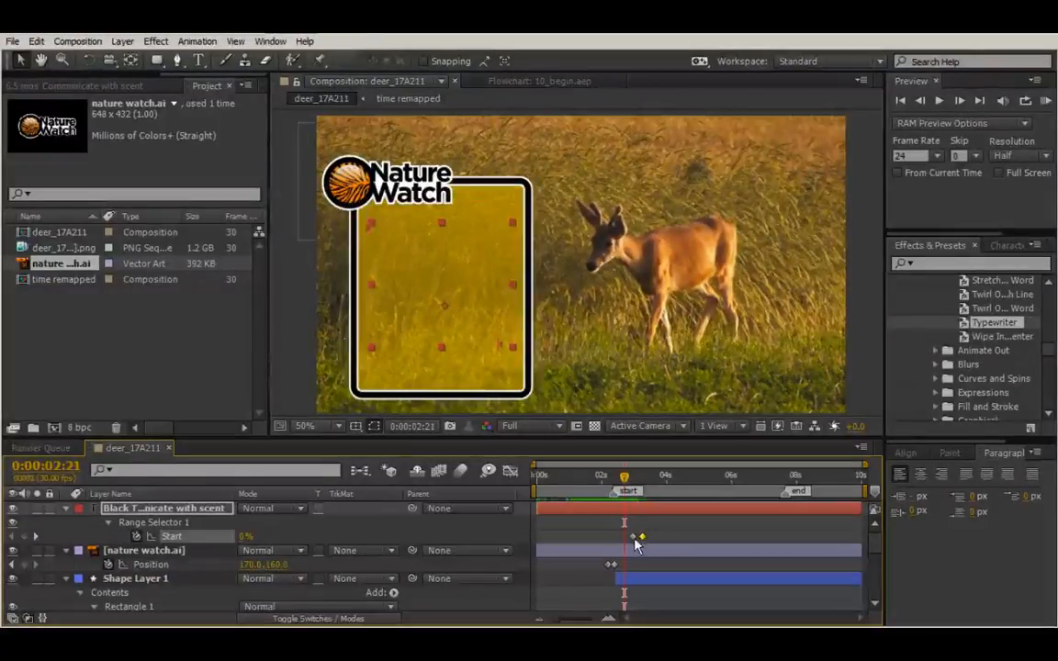
left_click(632, 537)
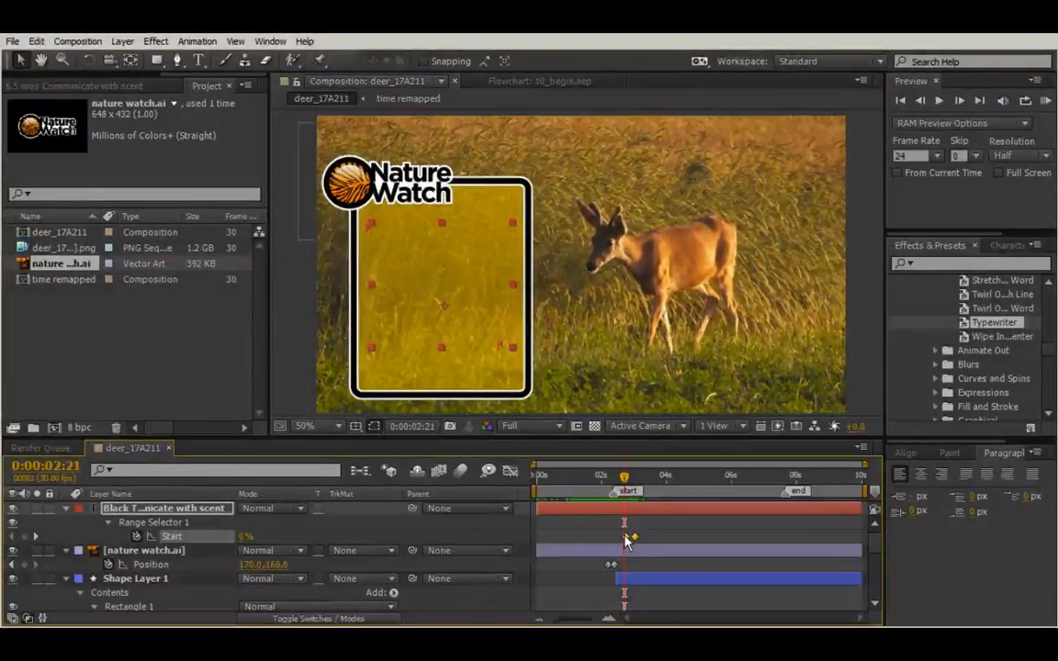
left_click_drag(625, 536, 623, 536)
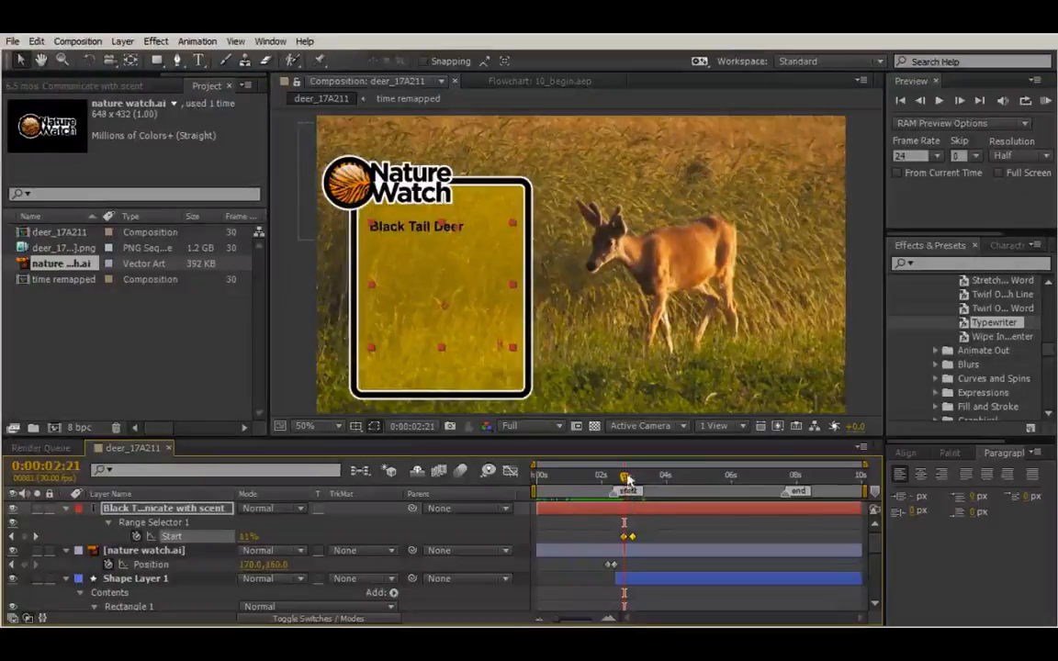
mouse_move(630, 497)
left_mouse_down()
mouse_move(644, 494)
mouse_move(626, 494)
left_mouse_up()
left_click_drag(630, 538, 638, 538)
mouse_move(629, 491)
left_mouse_down()
mouse_move(607, 494)
mouse_move(684, 509)
mouse_move(575, 498)
mouse_move(704, 517)
mouse_move(649, 519)
mouse_move(620, 503)
mouse_move(639, 501)
left_mouse_up()
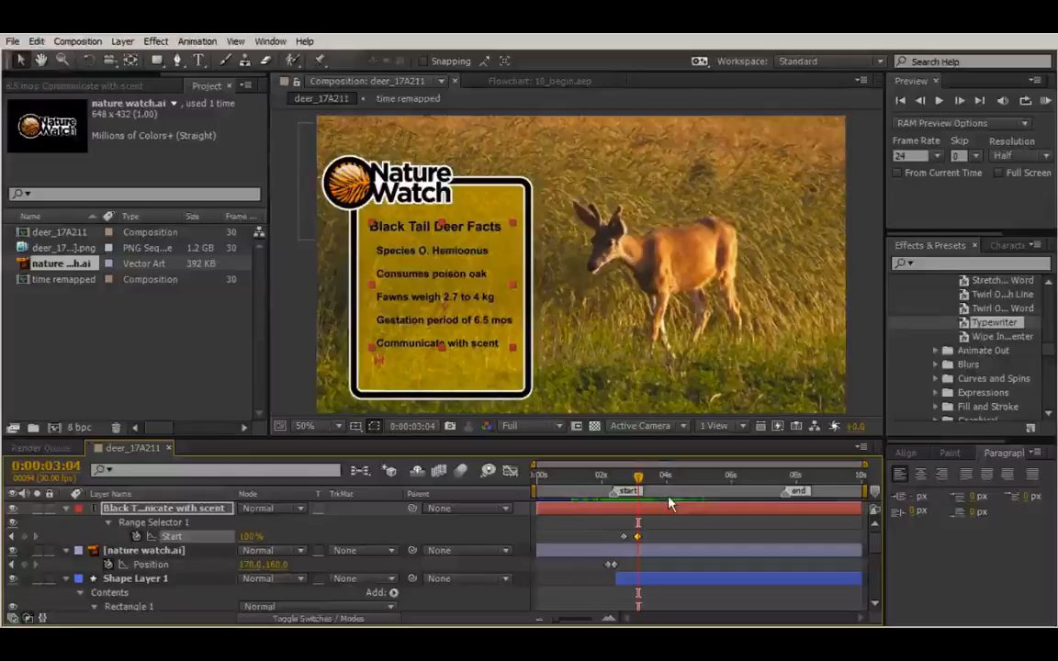